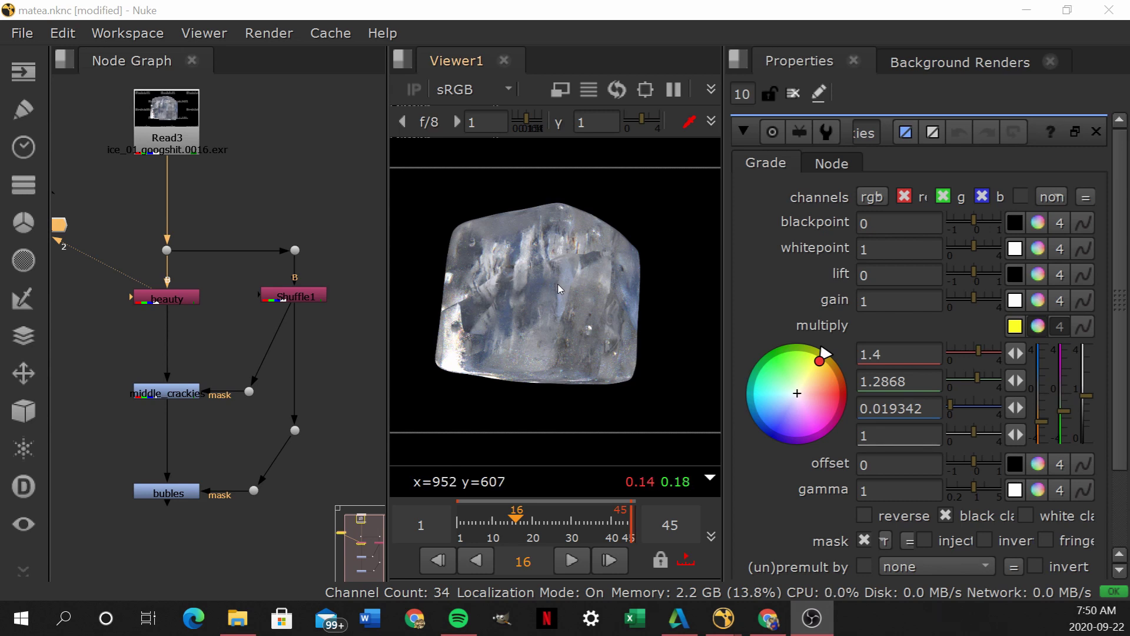
- Compare Shuffle1's matte output with the clean beauty render in the Nuke viewer
{"action": "left_click", "coordinate": [512, 268]}
{"action": "key", "text": "1"}
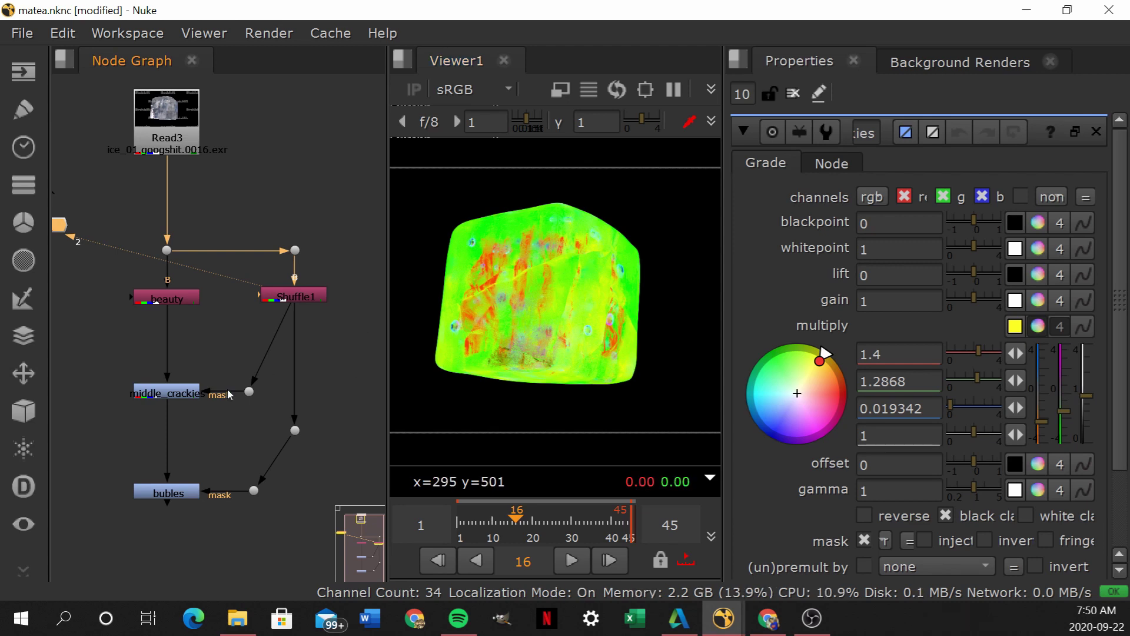
{"action": "left_click", "coordinate": [186, 303]}
{"action": "key", "text": "2"}
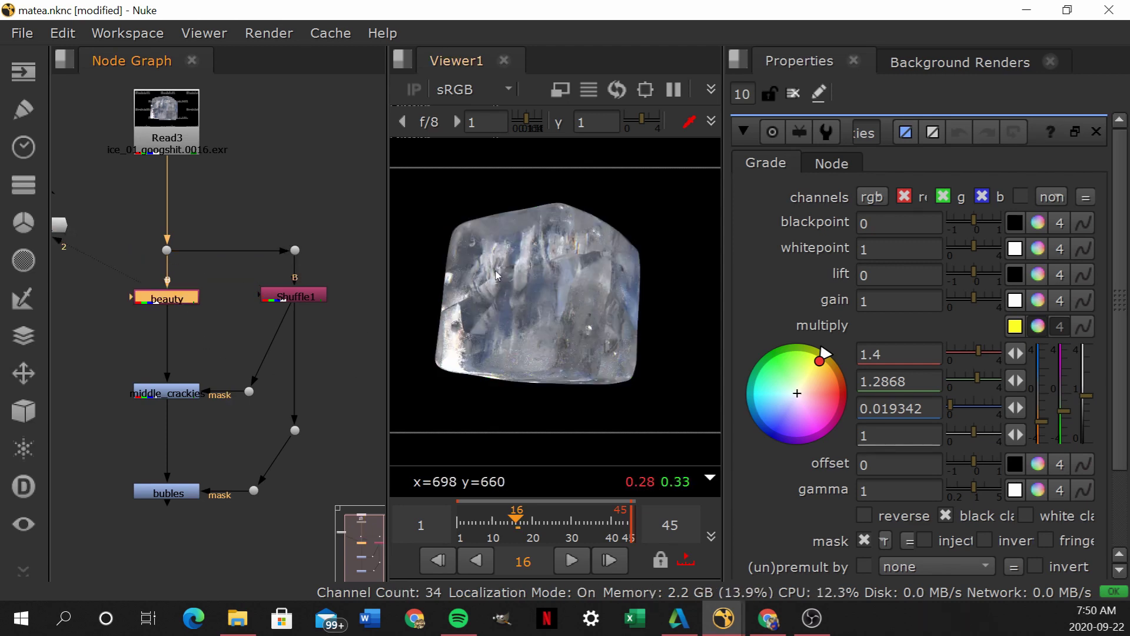
{"action": "left_click", "coordinate": [324, 298]}
{"action": "key", "text": "2"}
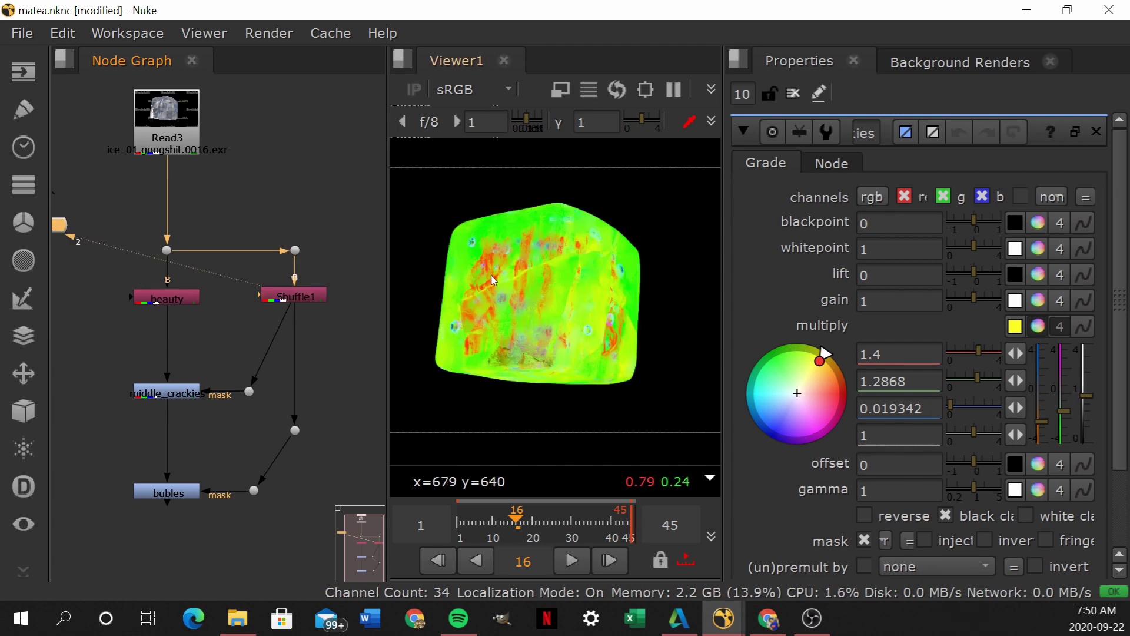
- View middle_crackles and shift its multiply tint from yellow to magenta, turning the ice pink
{"action": "left_click", "coordinate": [181, 393]}
{"action": "key", "text": "2"}
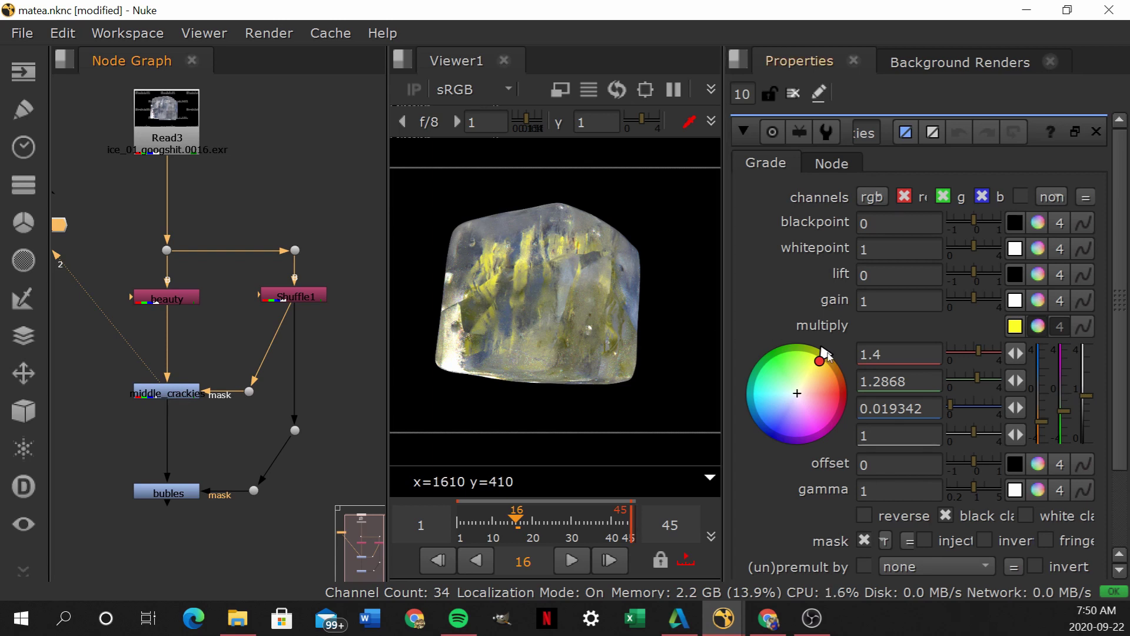
{"action": "left_click_drag", "start_coordinate": [825, 353], "coordinate": [834, 446]}
{"action": "left_click_drag", "start_coordinate": [533, 524], "coordinate": [589, 526]}
- At frame 4, compare the bubles grade against Shuffle1's matte, then advance the sequence
{"action": "left_click", "coordinate": [469, 522]}
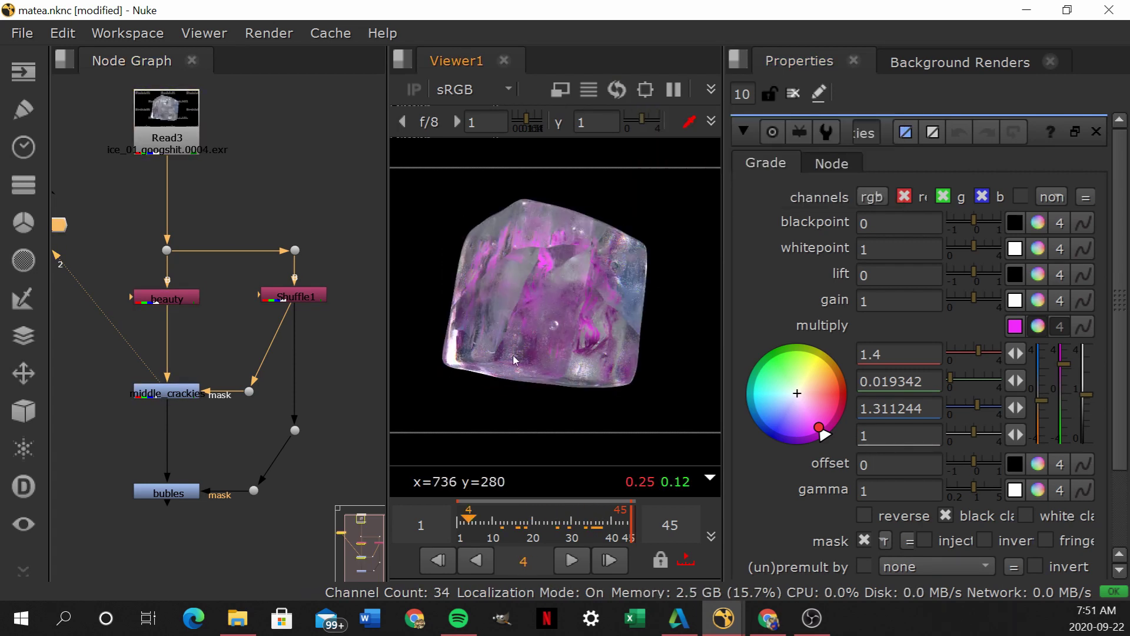
{"action": "key", "text": "2"}
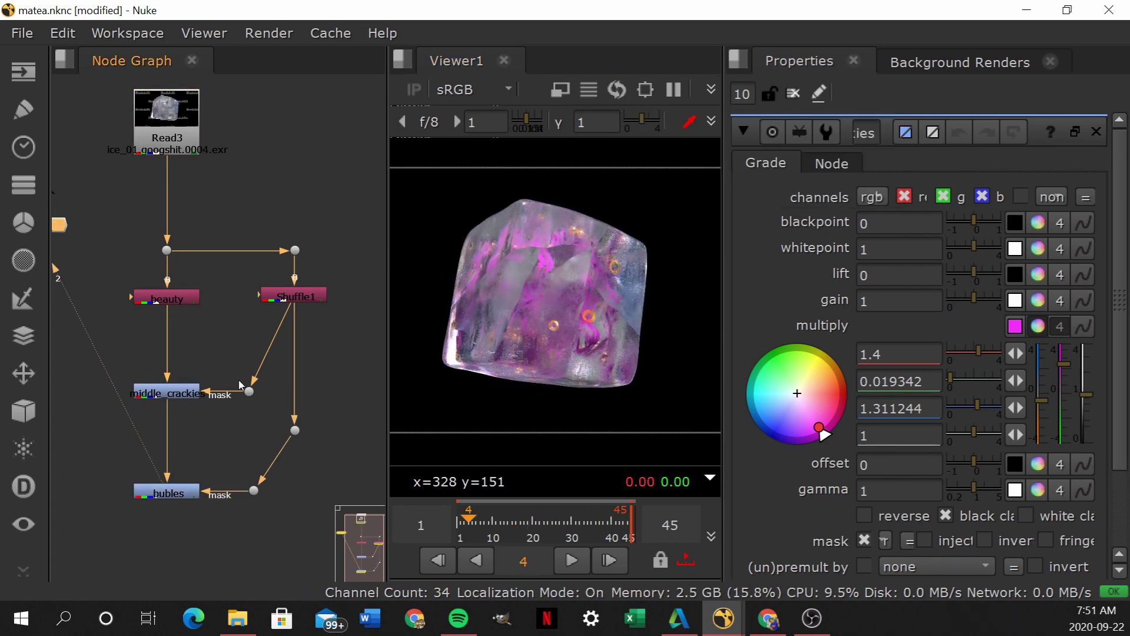
{"action": "left_click", "coordinate": [305, 302]}
{"action": "key", "text": "2"}
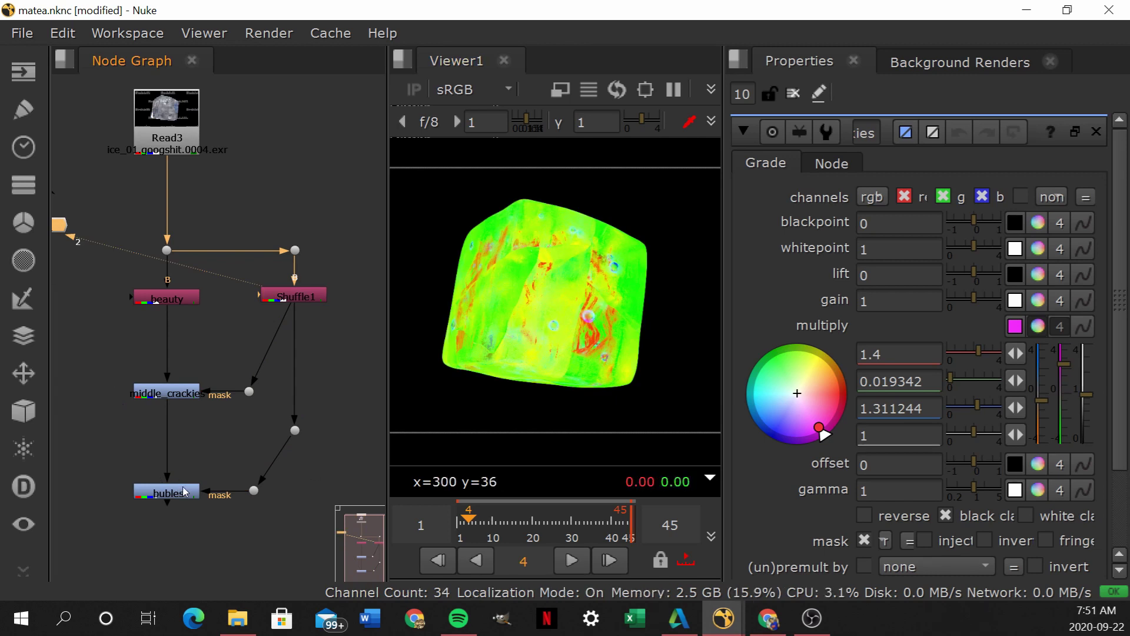
{"action": "left_click", "coordinate": [184, 491]}
{"action": "key", "text": "2"}
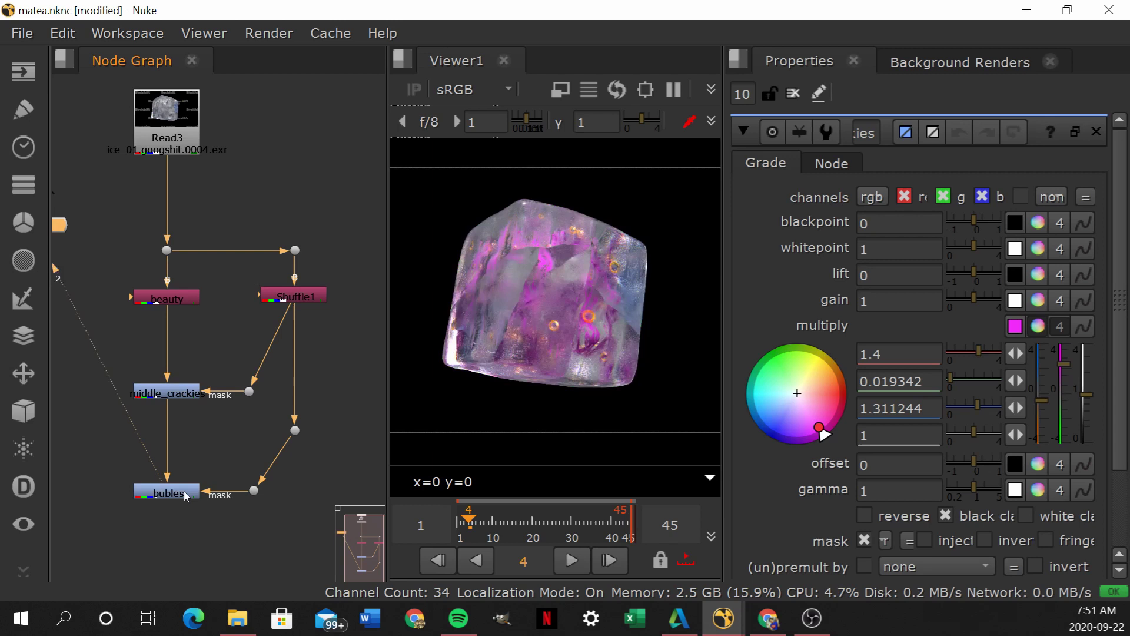
{"action": "left_click_drag", "start_coordinate": [468, 519], "coordinate": [535, 552]}
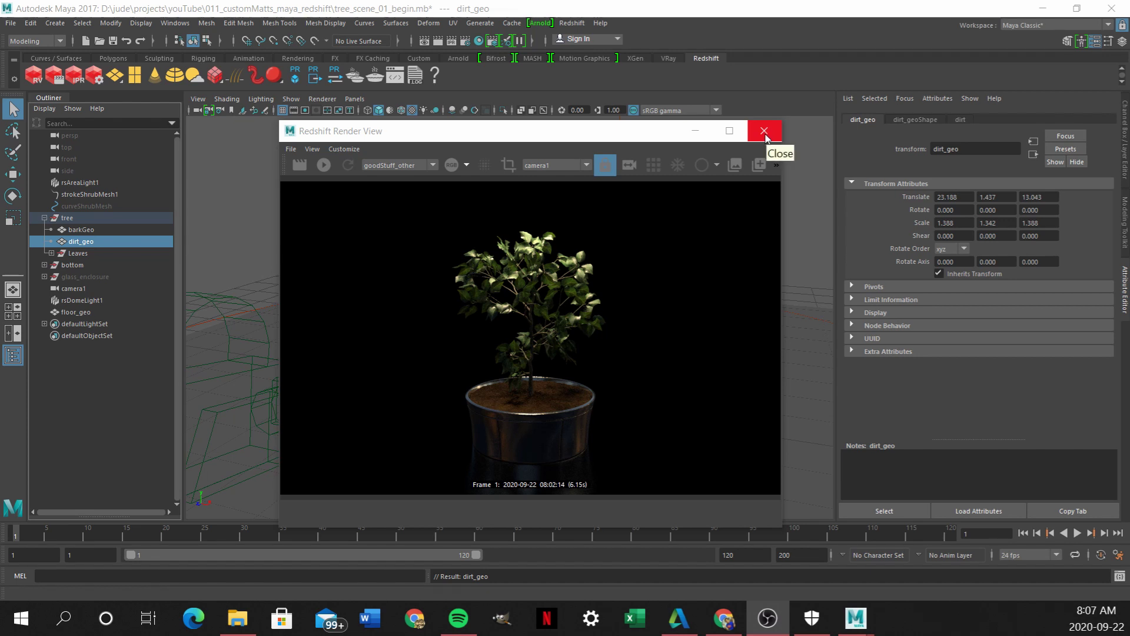
- Close the render preview, add Puzzle Matte in Render Settings' AOV tab, and open its attributes
{"action": "left_click", "coordinate": [696, 131]}
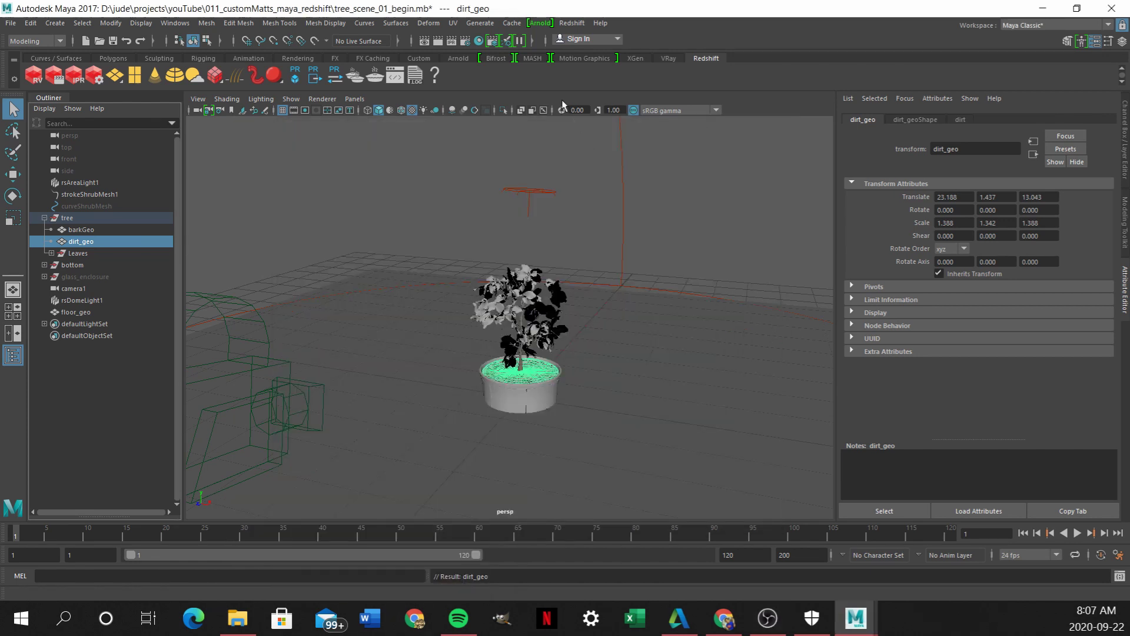
{"action": "left_click", "coordinate": [464, 42]}
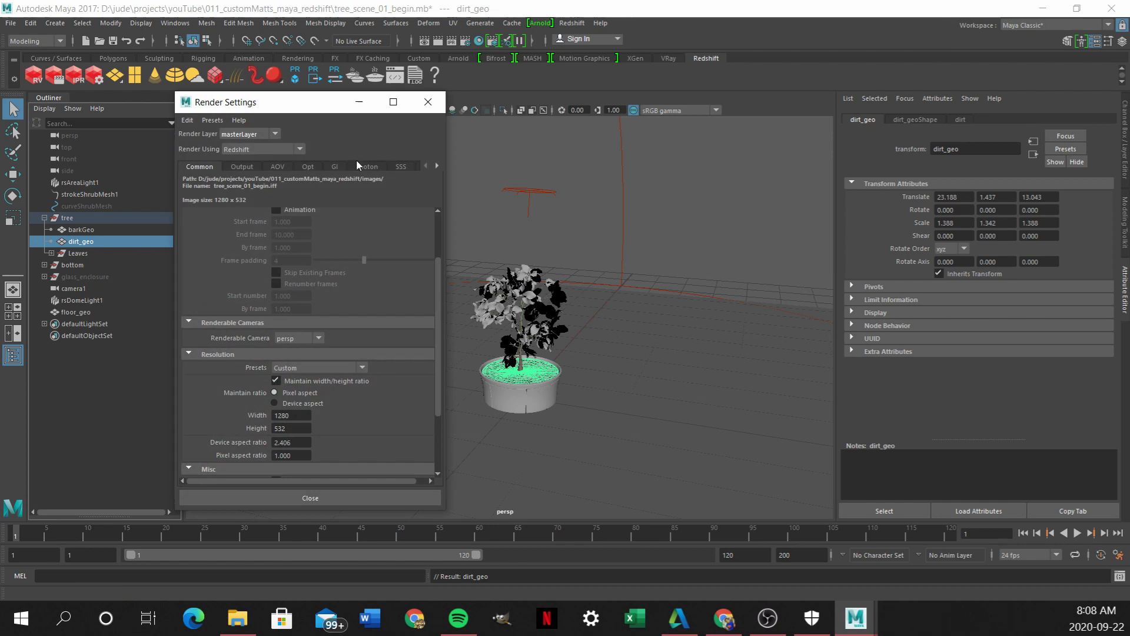
{"action": "left_click", "coordinate": [277, 166]}
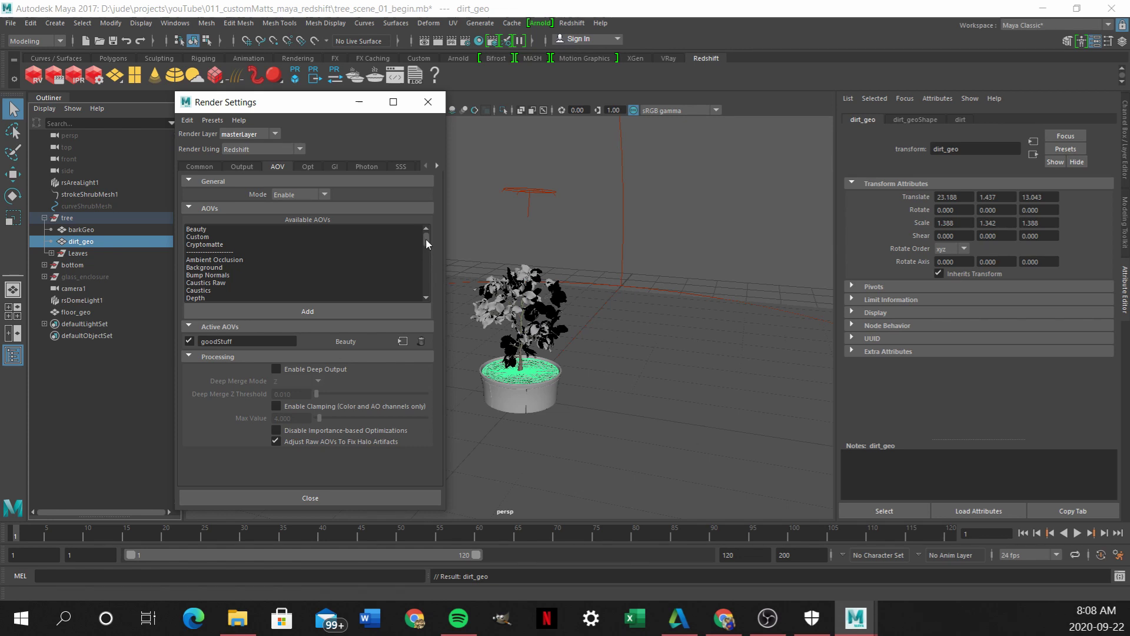
{"action": "left_click_drag", "start_coordinate": [425, 239], "coordinate": [218, 270]}
{"action": "double_click", "coordinate": [218, 268]}
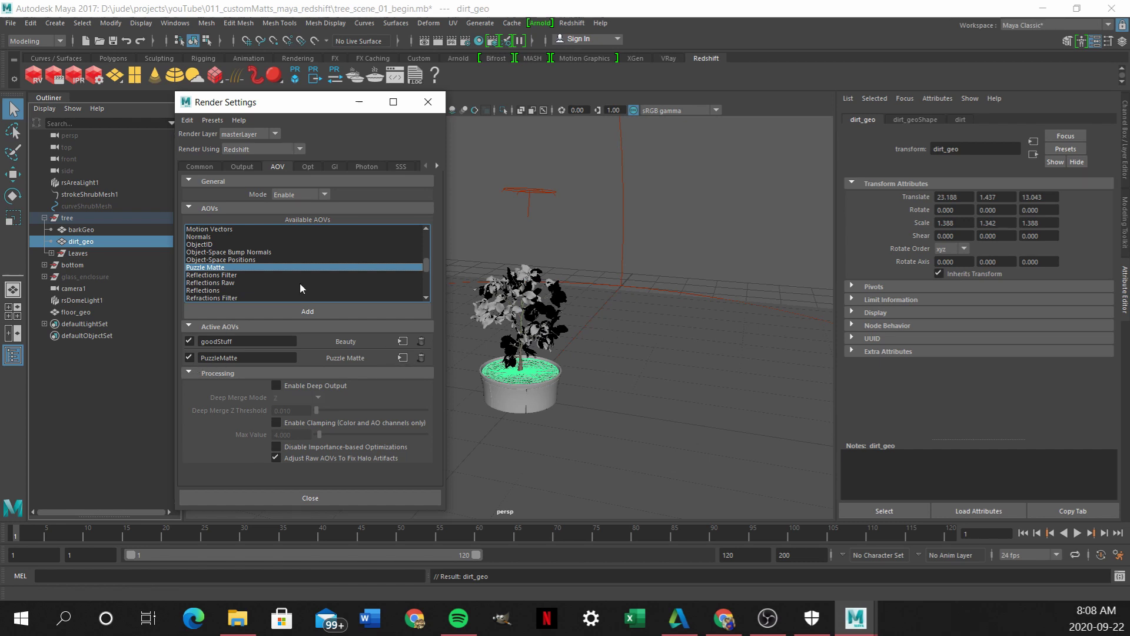
{"action": "left_click", "coordinate": [403, 358]}
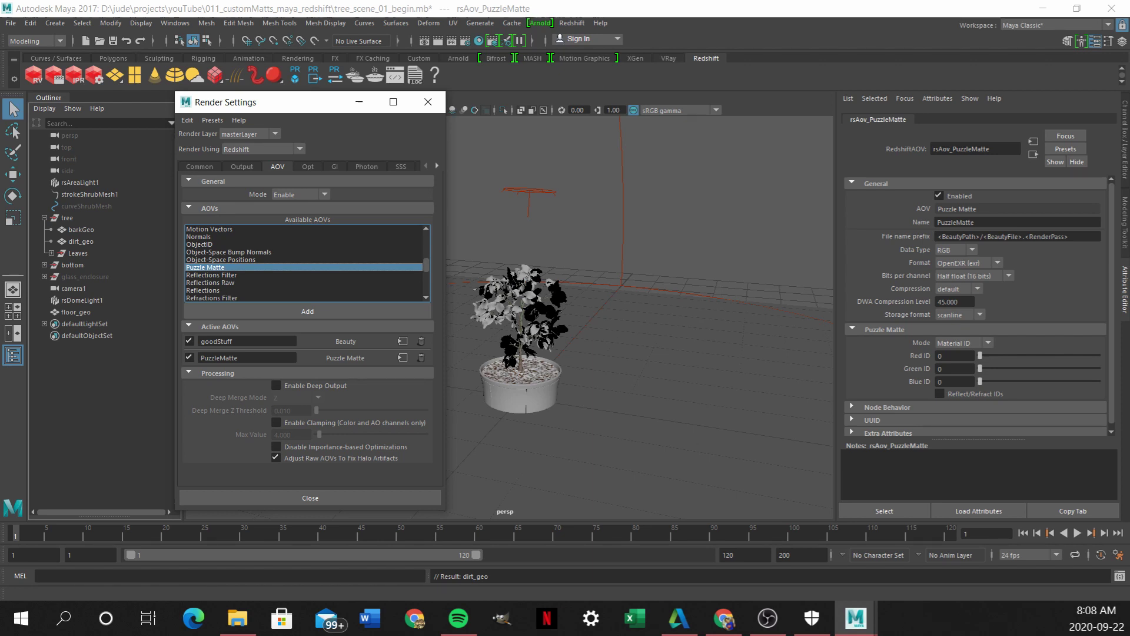
- Name the Puzzle Matte AOV object_id_set_01, set Object ID mode, and give it Red ID 1
{"action": "key", "text": "alt+Tab"}
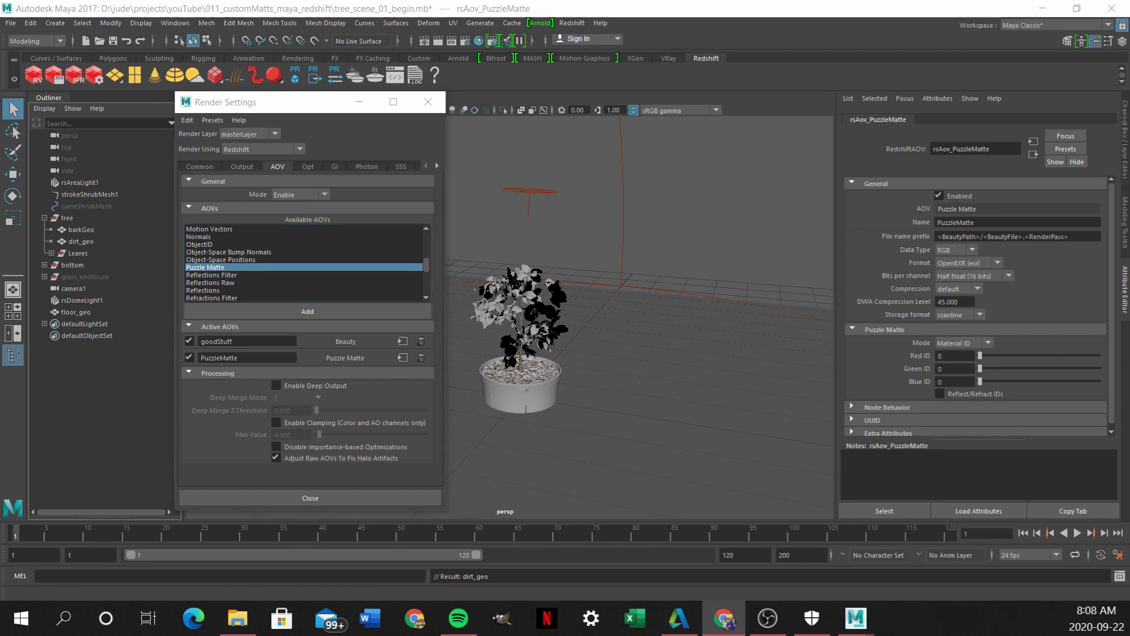
{"action": "key", "text": "alt+Tab"}
{"action": "type", "text": "object_id_set_01"}
{"action": "key", "text": "Tab"}
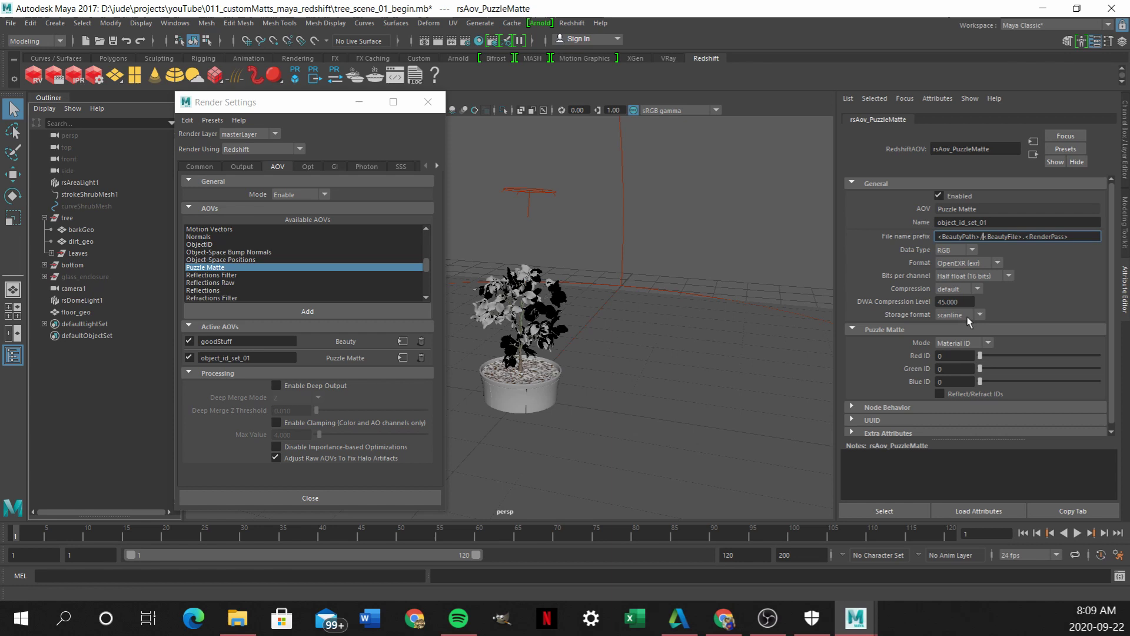
{"action": "left_click", "coordinate": [966, 346]}
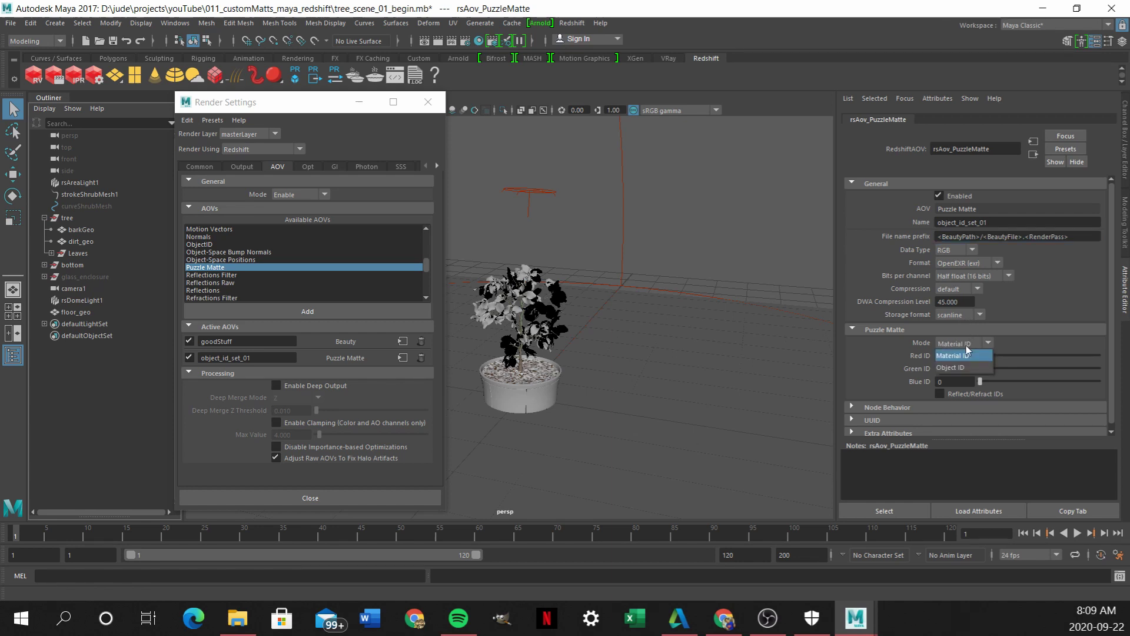
{"action": "left_click", "coordinate": [962, 365]}
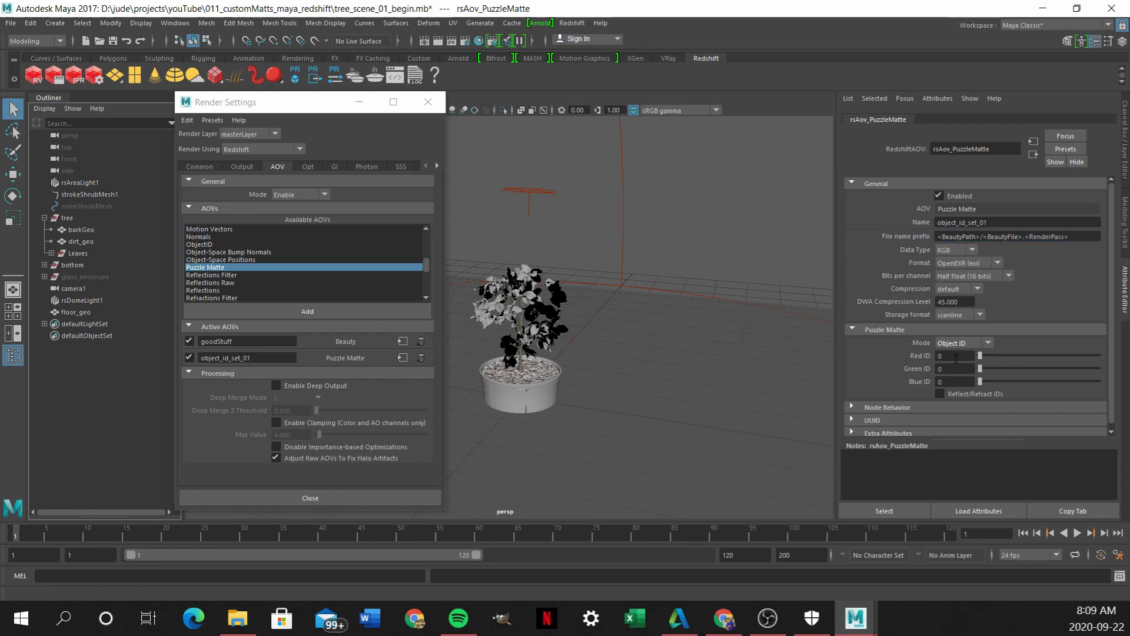
{"action": "left_click", "coordinate": [940, 356]}
{"action": "type", "text": "1"}
{"action": "key", "text": "Tab"}
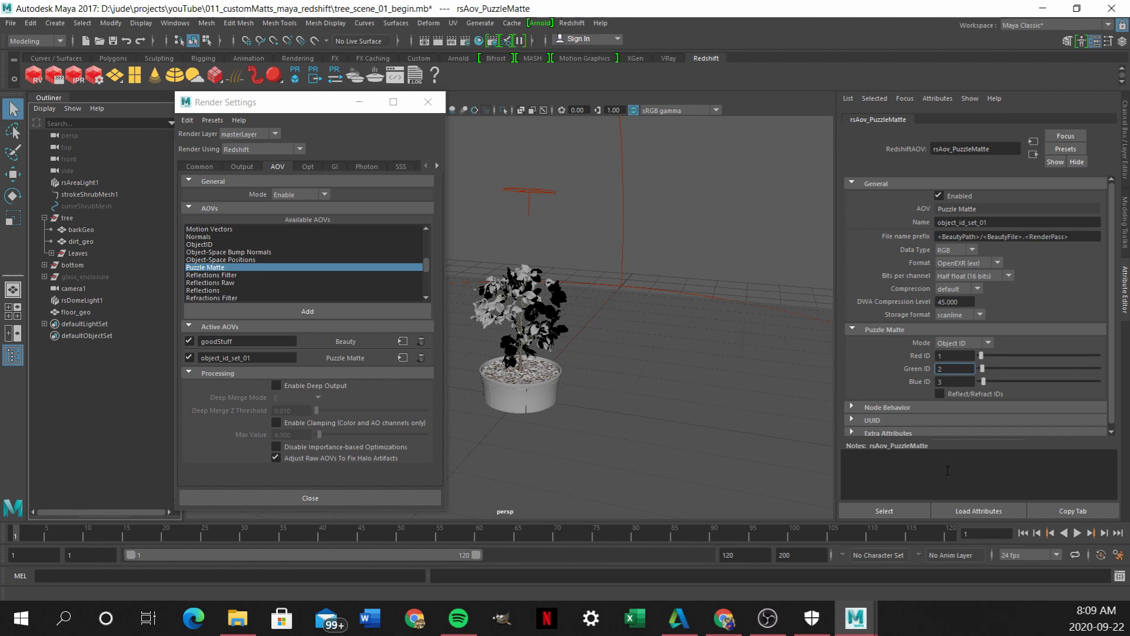
- Give the pot mesh (bottomShape) a Redshift Object ID of 1
{"action": "left_click", "coordinate": [525, 401]}
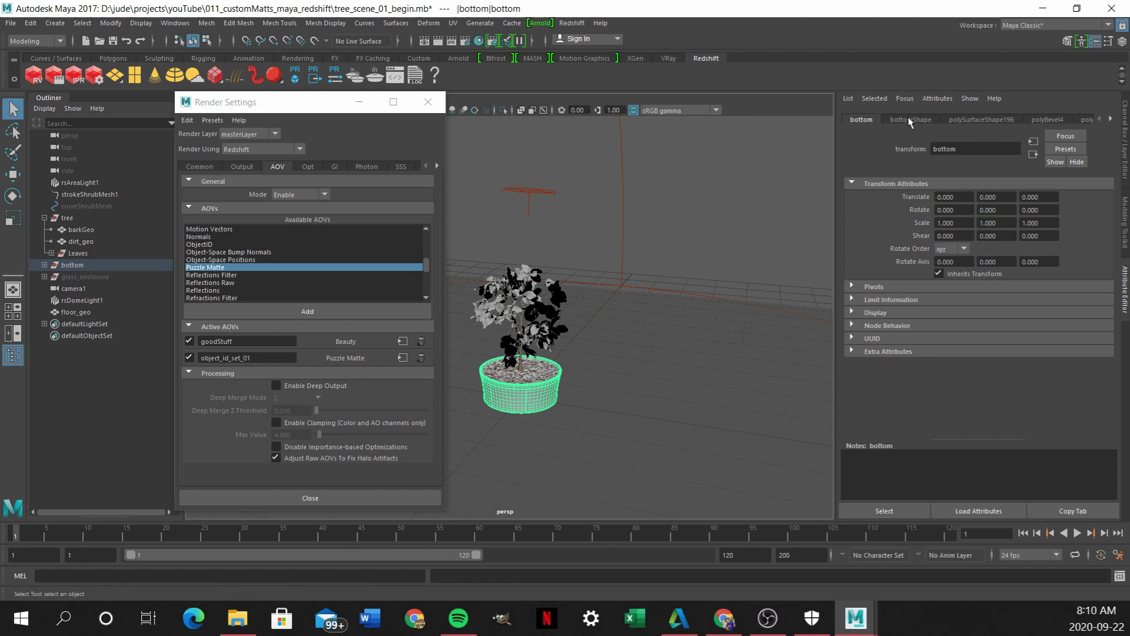
{"action": "left_click", "coordinate": [981, 119]}
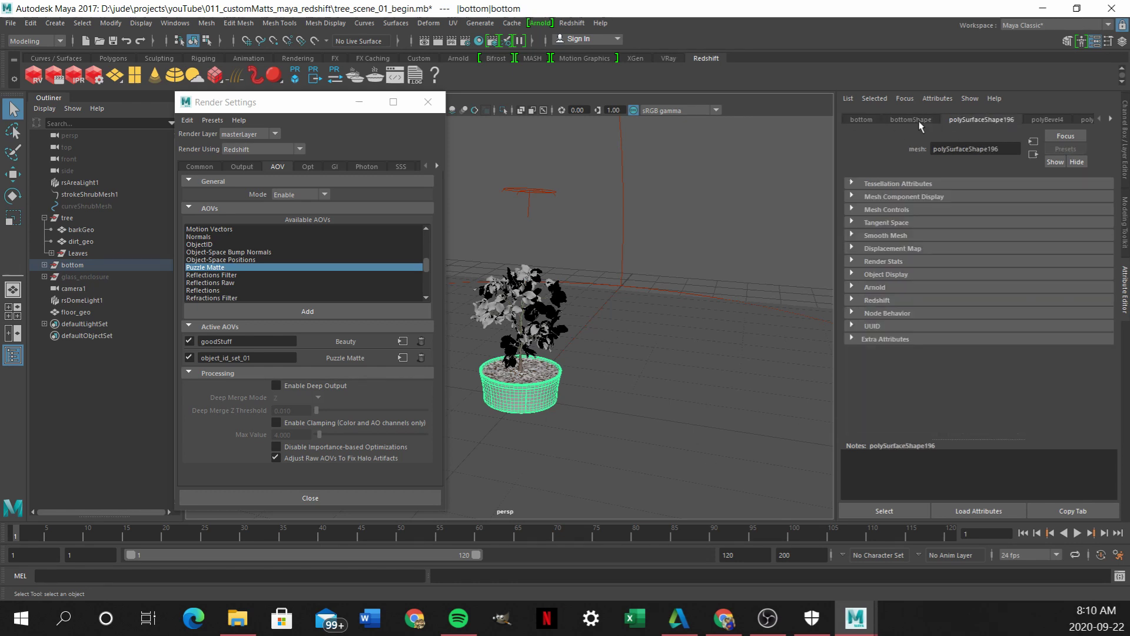
{"action": "left_click", "coordinate": [922, 120]}
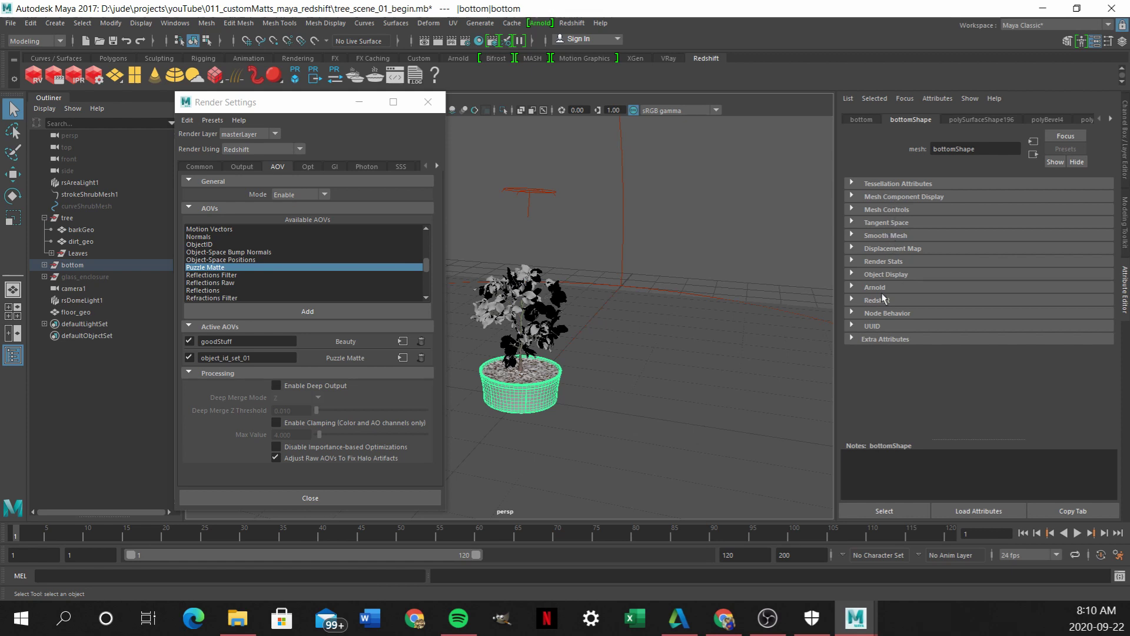
{"action": "left_click", "coordinate": [855, 303]}
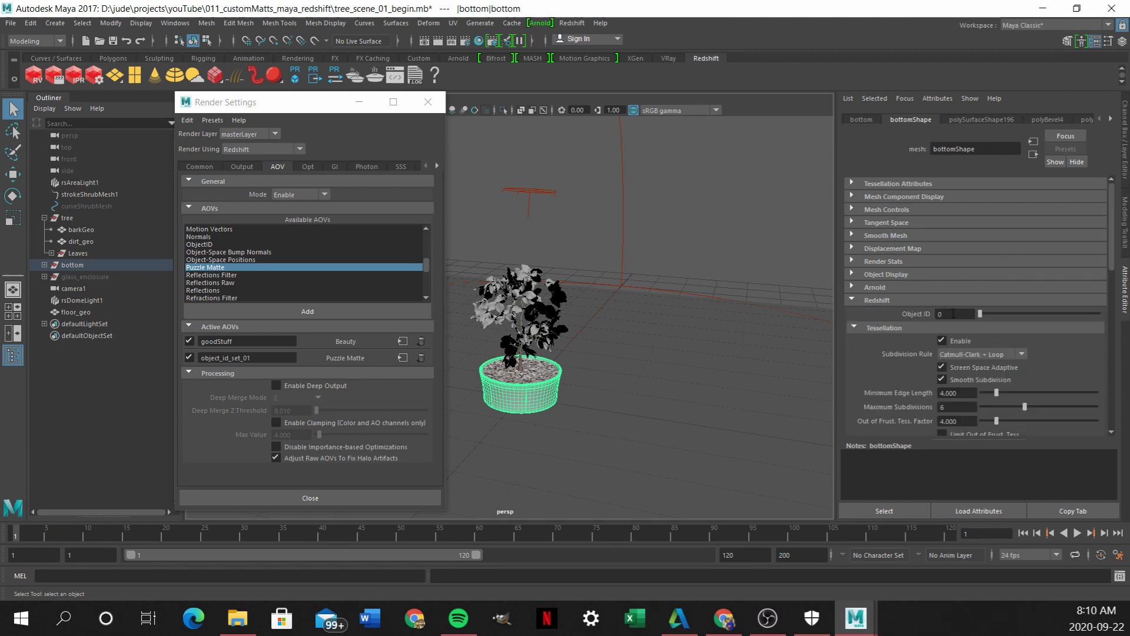
{"action": "left_click", "coordinate": [953, 313]}
{"action": "type", "text": "1"}
{"action": "key", "text": "Tab"}
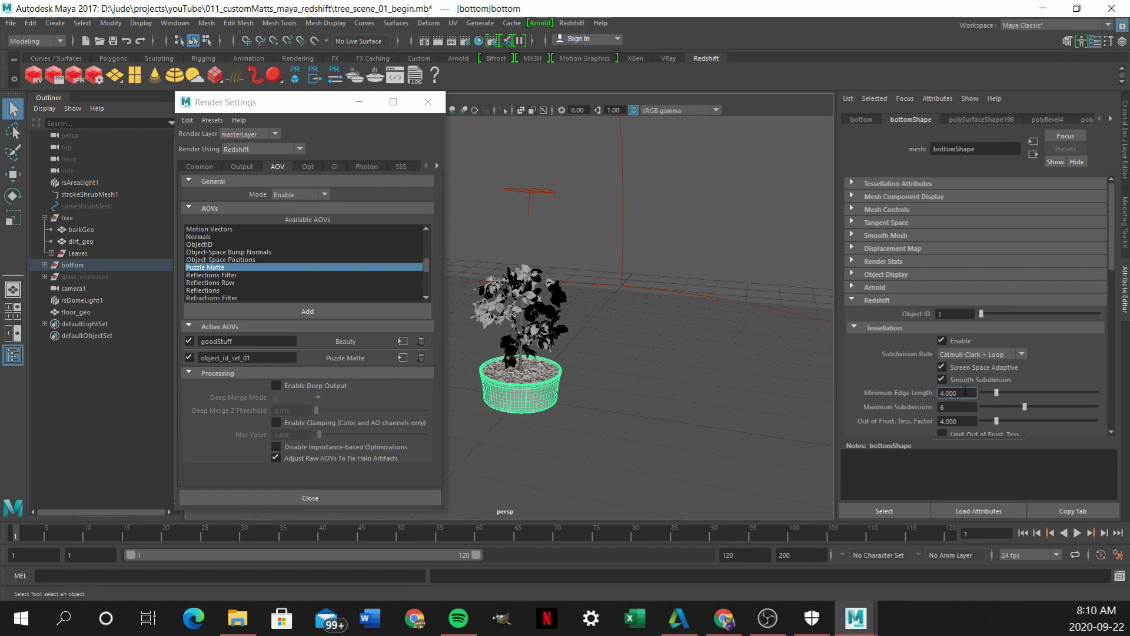
- Set the dirt geometry's Object ID to 2 and the bark's Object ID to 3
{"action": "left_click", "coordinate": [543, 376]}
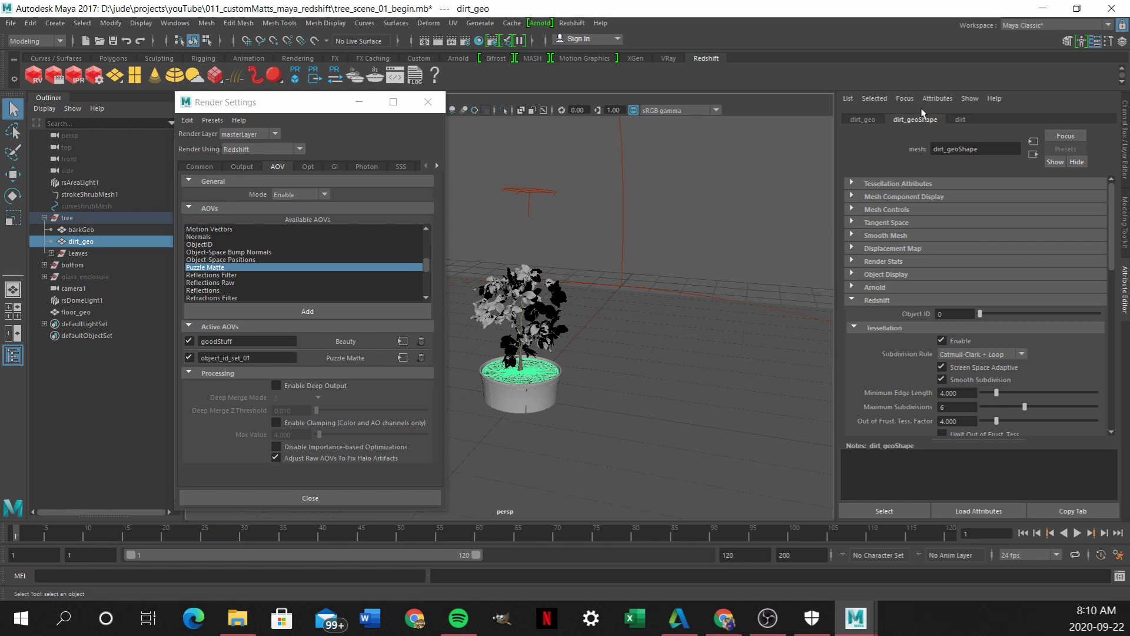
{"action": "double_click", "coordinate": [953, 315]}
{"action": "type", "text": "2"}
{"action": "key", "text": "Tab"}
{"action": "left_click", "coordinate": [522, 364]}
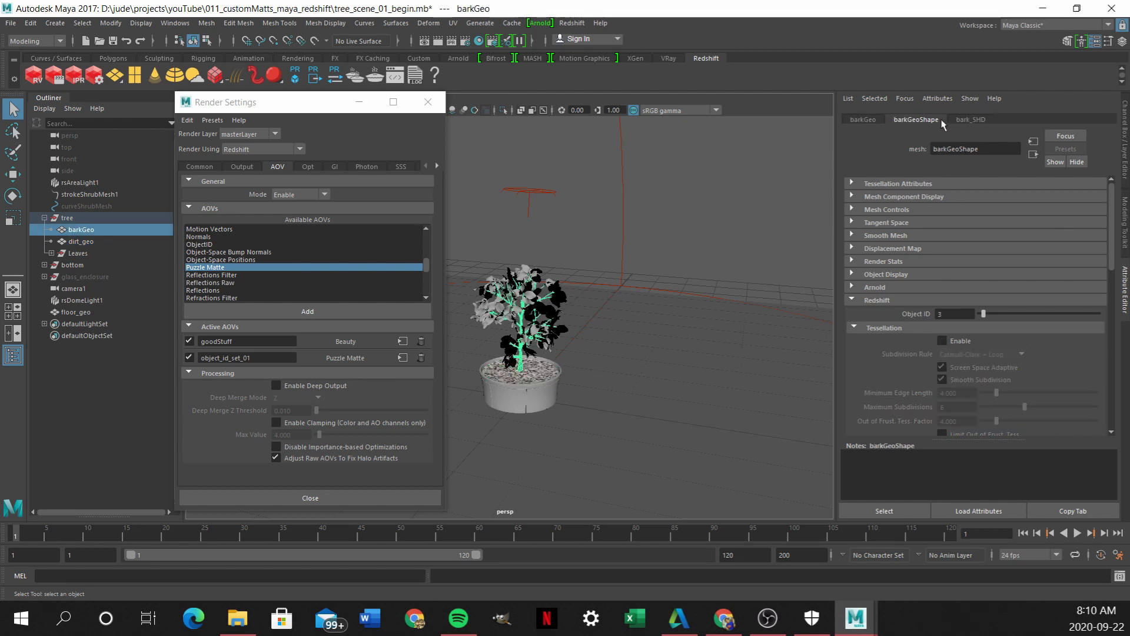
{"action": "left_click_drag", "start_coordinate": [943, 314], "coordinate": [905, 316]}
- Add another Puzzle Matte AOV and rename it object_id_set_02
{"action": "double_click", "coordinate": [218, 269]}
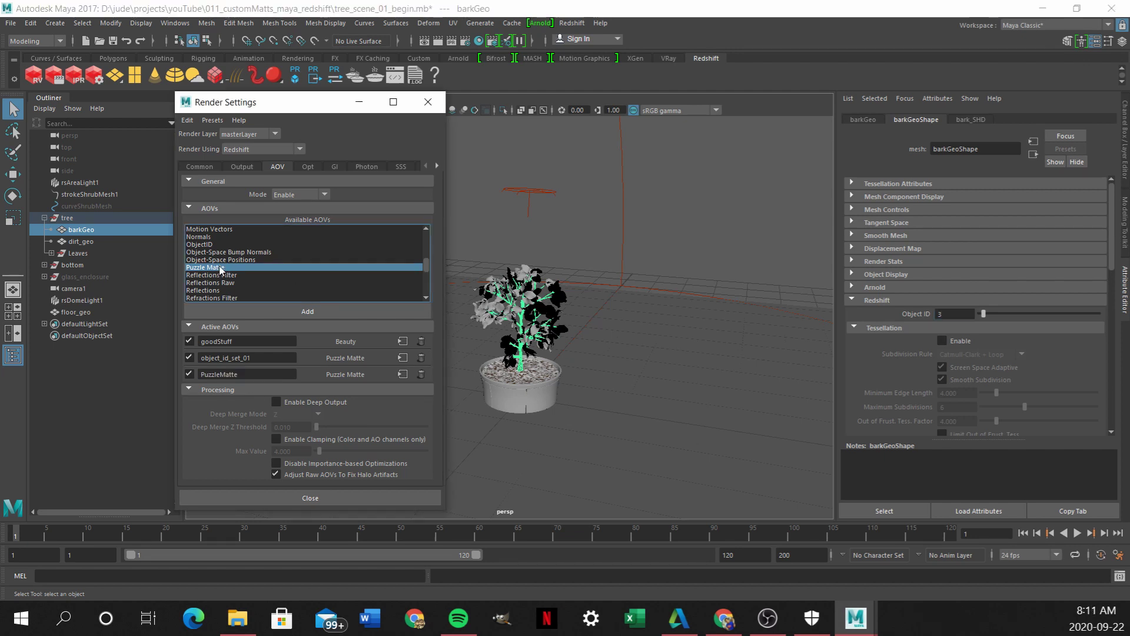
{"action": "left_click", "coordinate": [403, 376]}
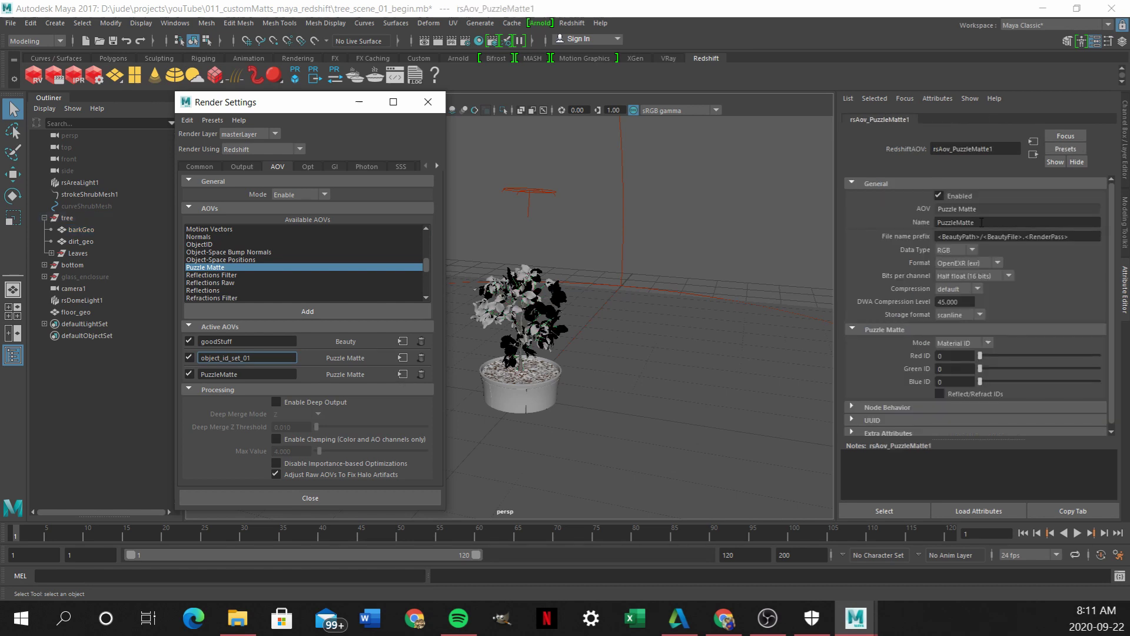
{"action": "double_click", "coordinate": [953, 223]}
{"action": "type", "text": "object_id_set_01"}
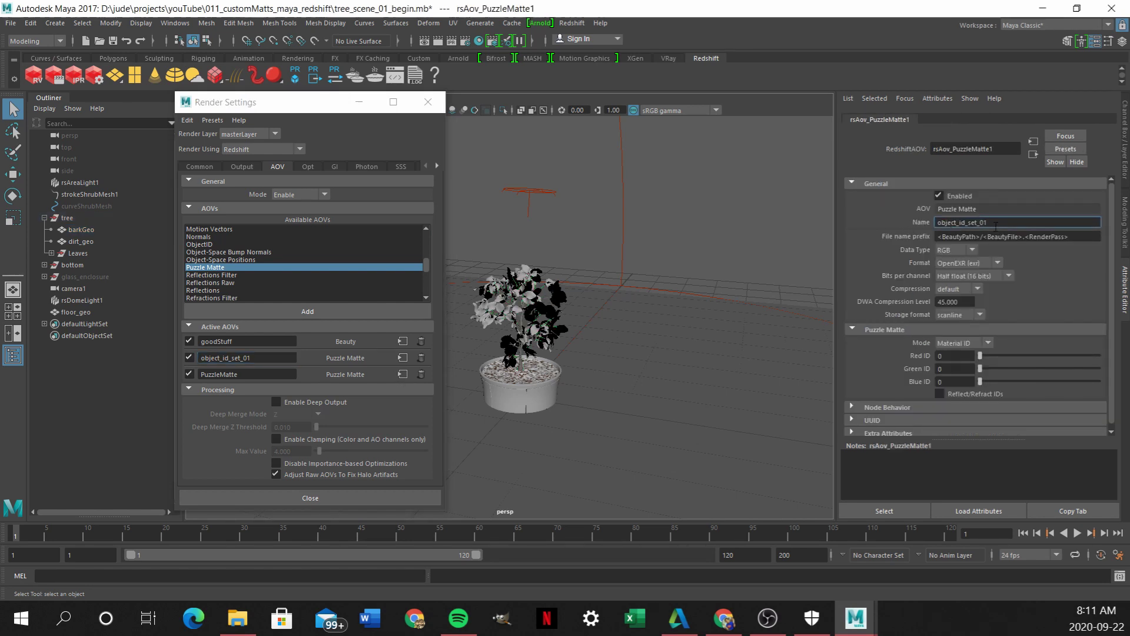
{"action": "key", "text": "BackSpace"}
{"action": "type", "text": "2"}
{"action": "key", "text": "Return"}
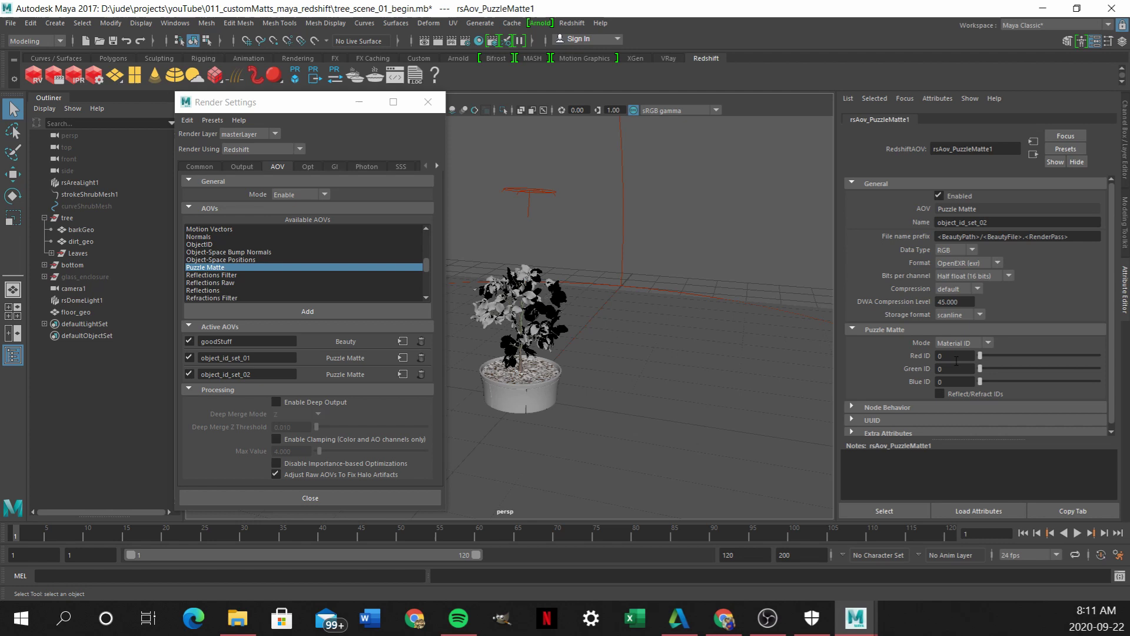
- Set its Red, Green and Blue IDs to 4, 5, 6 with Object ID mode, then close Render Settings
{"action": "type", "text": "4"}
{"action": "key", "text": "Tab"}
{"action": "type", "text": "5"}
{"action": "key", "text": "Tab"}
{"action": "type", "text": "6"}
{"action": "key", "text": "Return"}
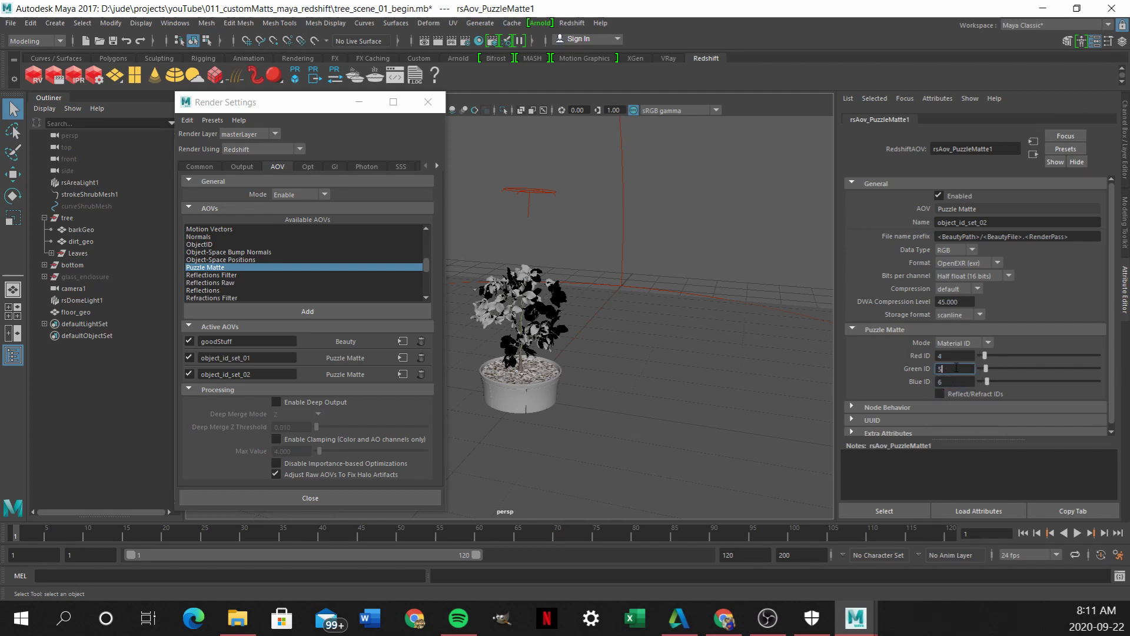
{"action": "left_click", "coordinate": [962, 344]}
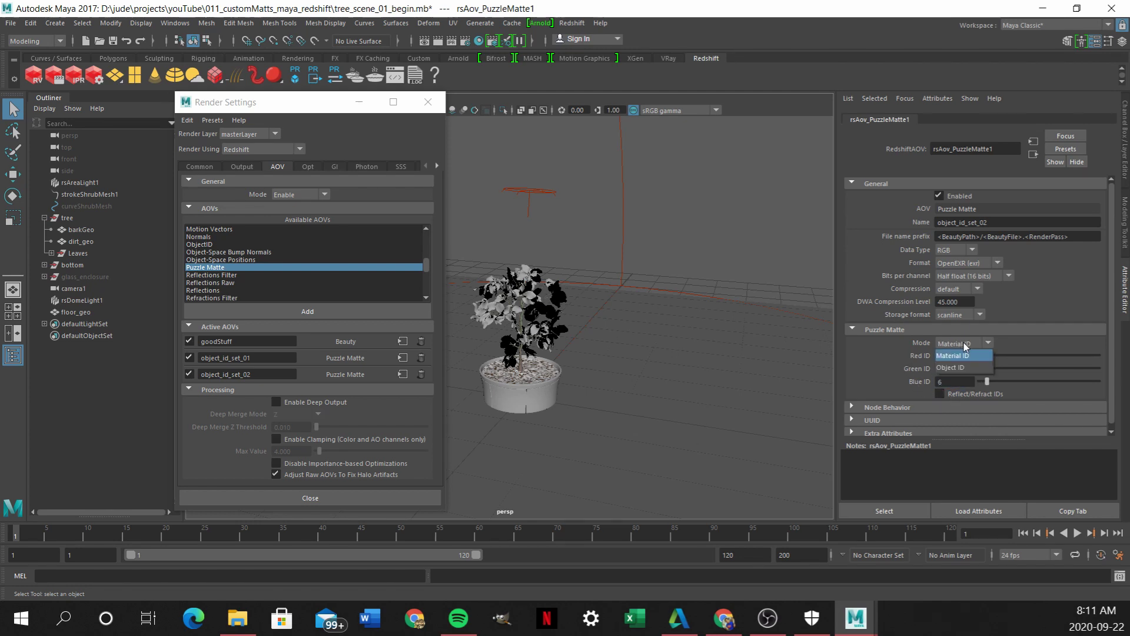
{"action": "left_click", "coordinate": [957, 366]}
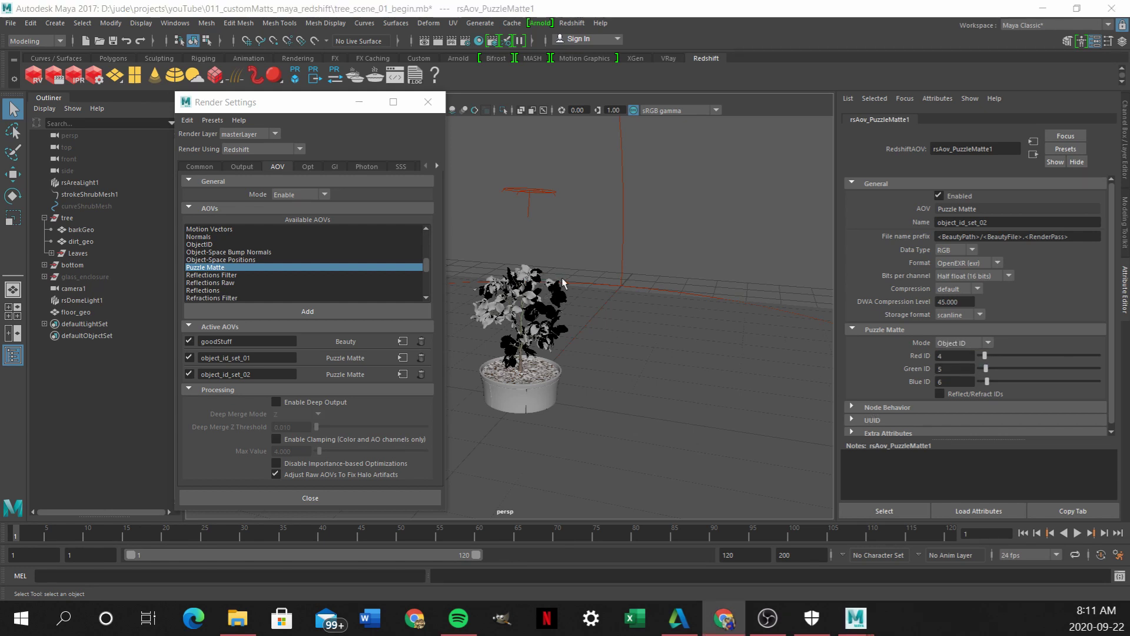
{"action": "left_click", "coordinate": [527, 272]}
- Orbit below the tree, inspect individual leaf meshes, and select the whole Leaves group in the Outliner
{"action": "scroll", "coordinate": [588, 371], "scroll_direction": "up", "scroll_amount": 5}
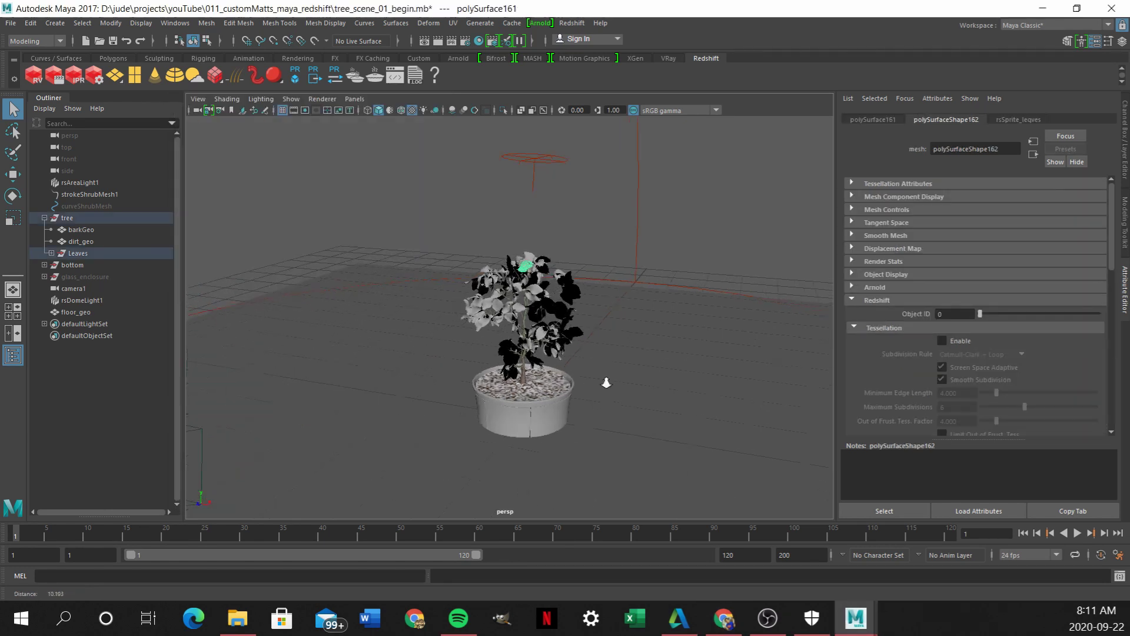
{"action": "left_click_drag", "start_coordinate": [696, 404], "coordinate": [640, 373], "text": "alt"}
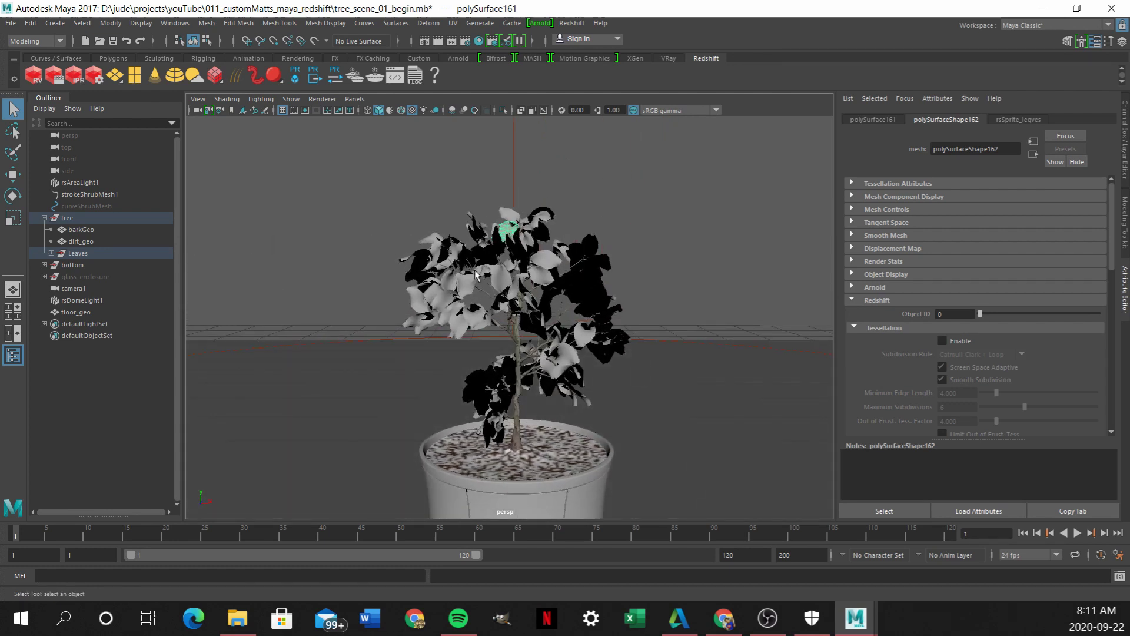
{"action": "left_click", "coordinate": [545, 258]}
{"action": "left_click", "coordinate": [525, 236]}
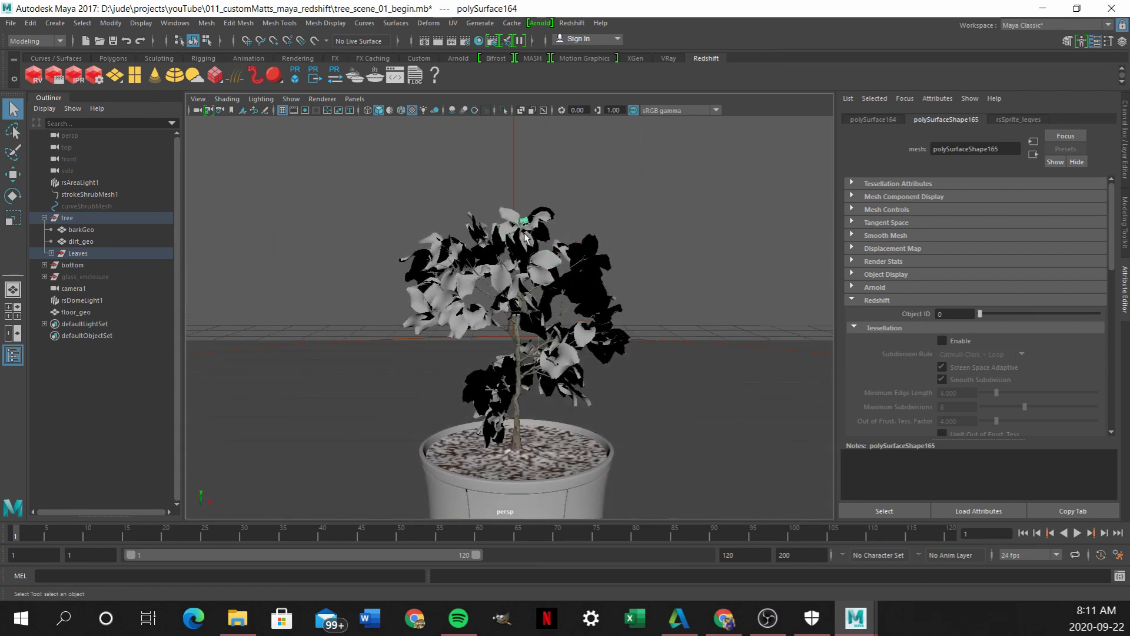
{"action": "left_click", "coordinate": [505, 288]}
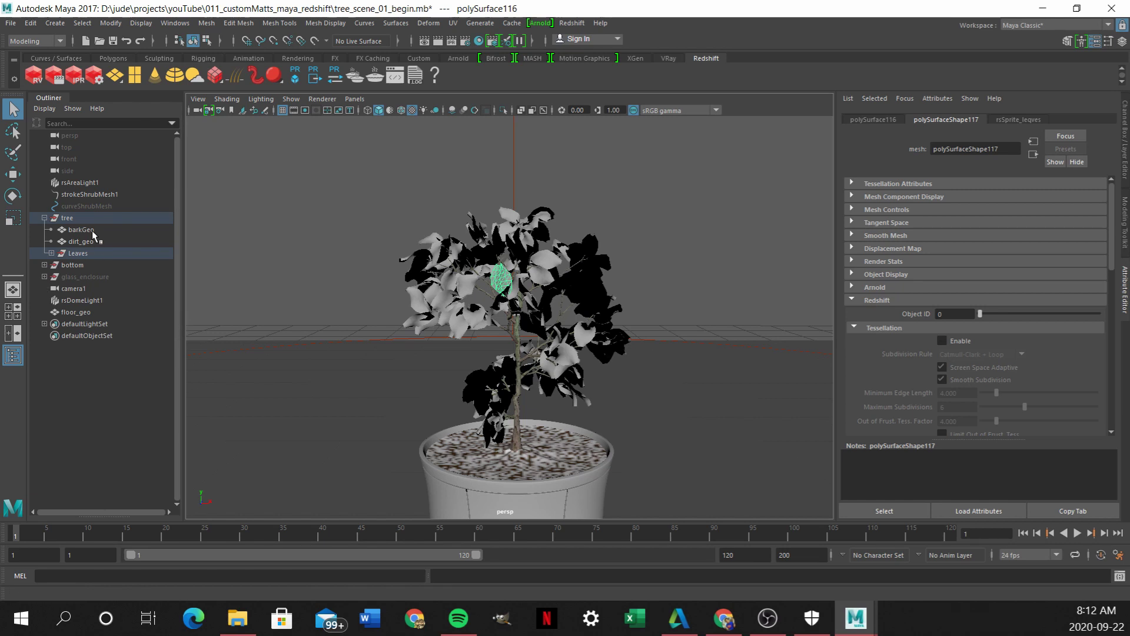
{"action": "left_click", "coordinate": [52, 253]}
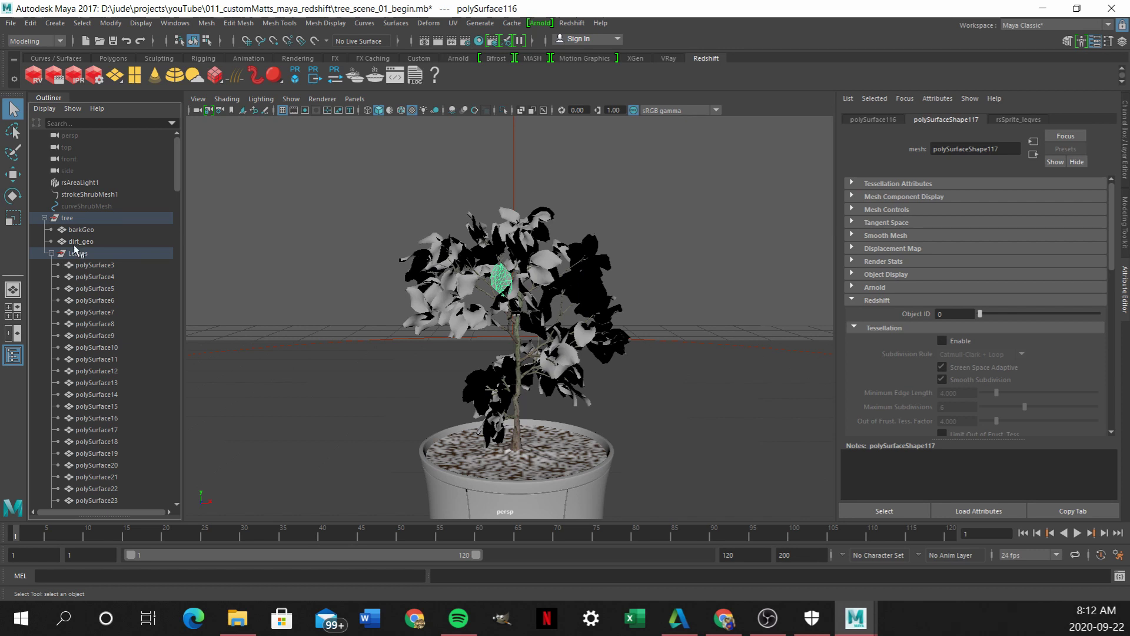
{"action": "left_click", "coordinate": [52, 253]}
{"action": "left_click", "coordinate": [77, 253]}
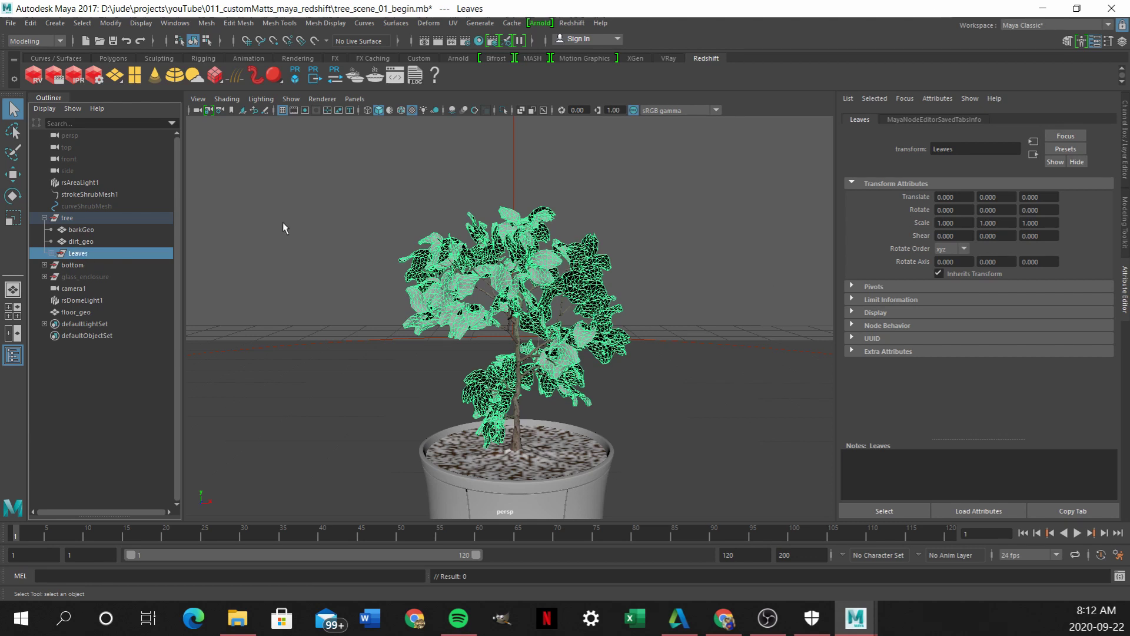
- Create a Redshift Object Id node (rsObjectId1) for the Leaves and edit its Object ID value
{"action": "left_click", "coordinate": [570, 24]}
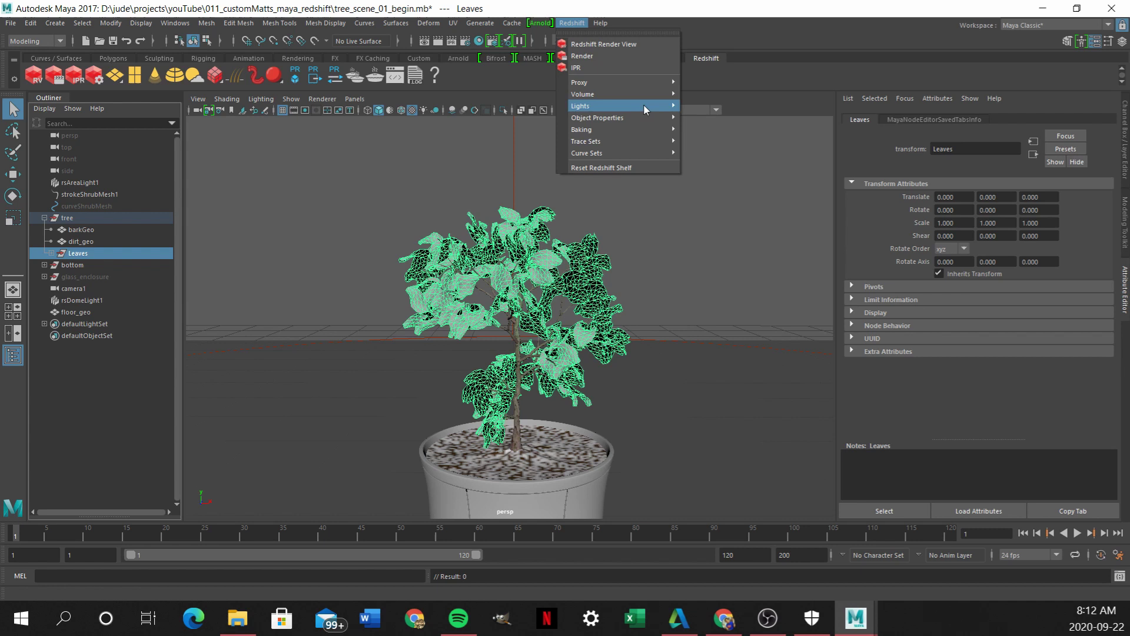
{"action": "mouse_move", "coordinate": [666, 120]}
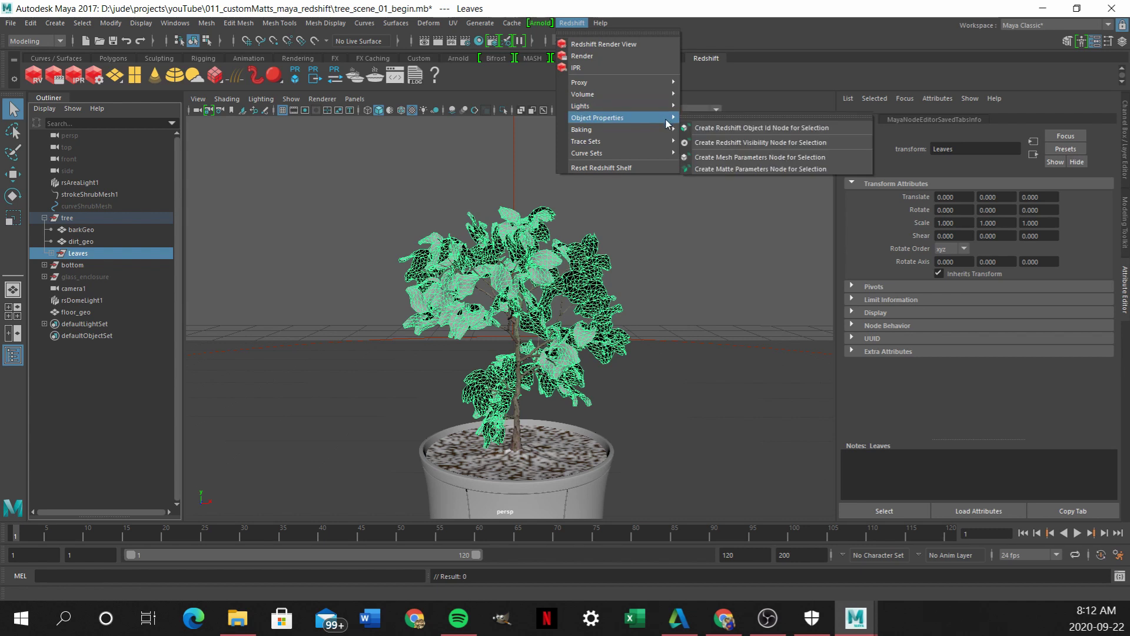
{"action": "left_click", "coordinate": [750, 128]}
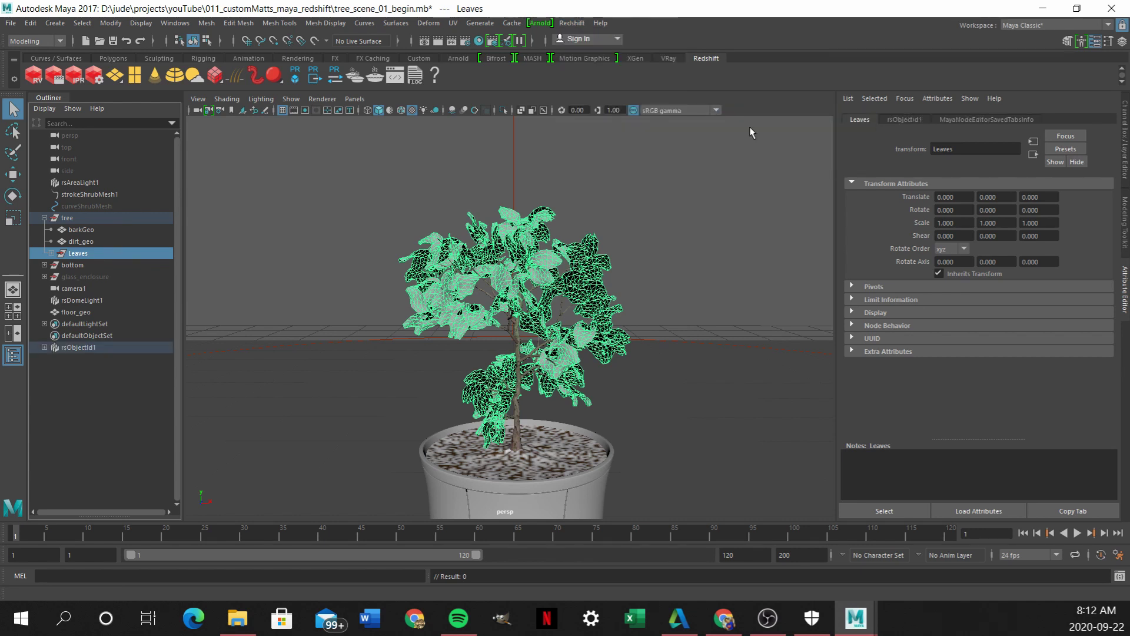
{"action": "left_click", "coordinate": [913, 121]}
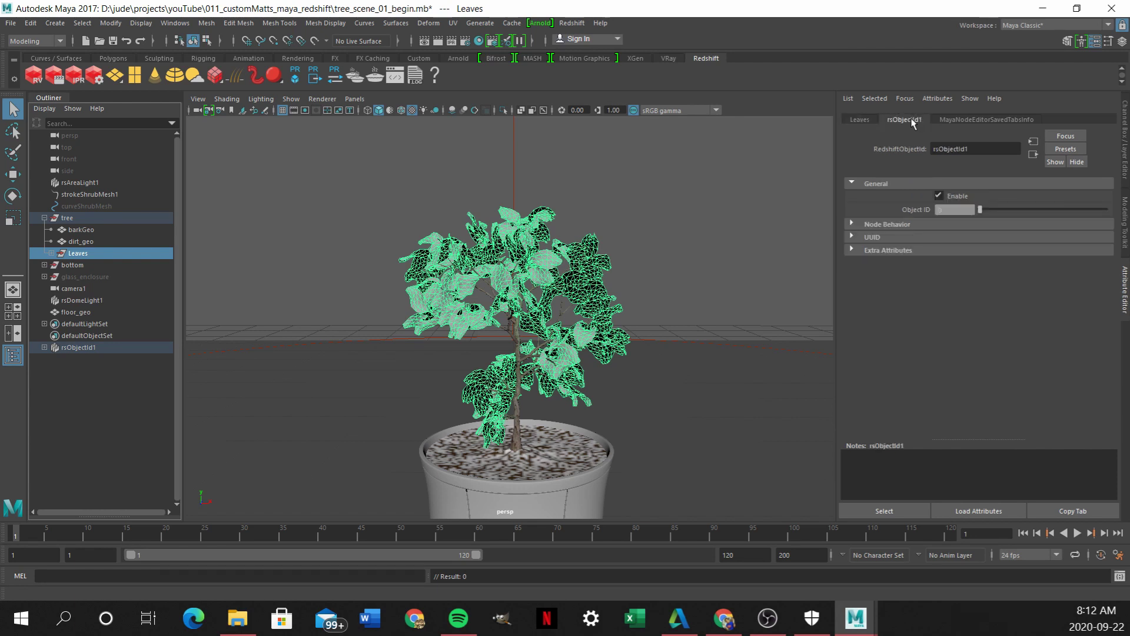
{"action": "left_click", "coordinate": [947, 210]}
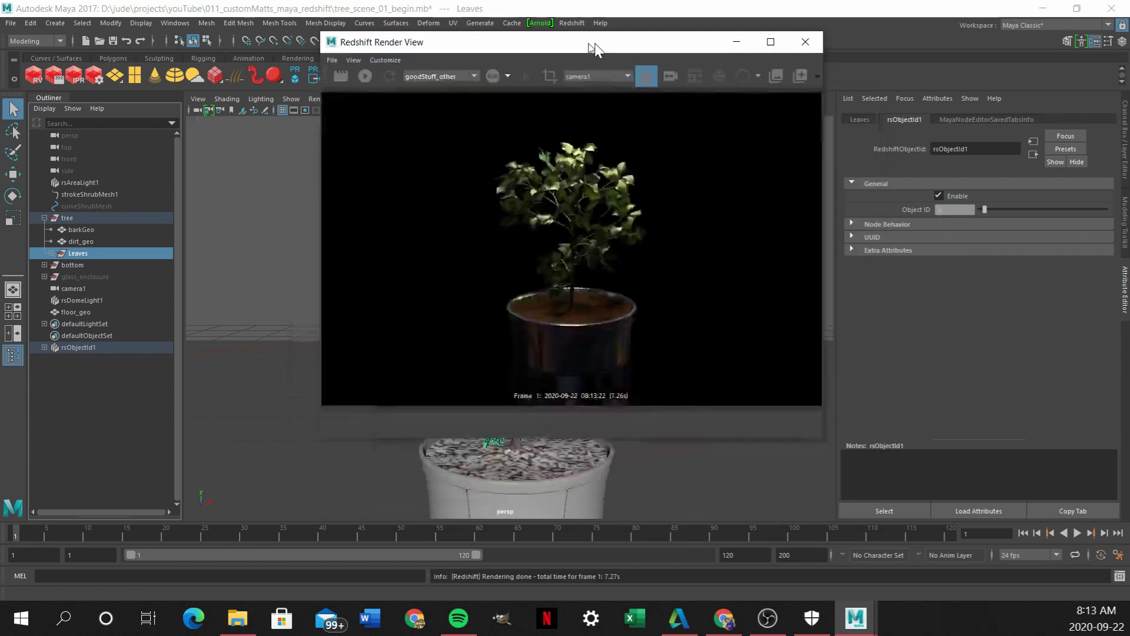
- In the Render View, check object_id_set_01, then object_id_set_02 showing the leaves in solid red
{"action": "left_click_drag", "start_coordinate": [590, 45], "coordinate": [518, 113]}
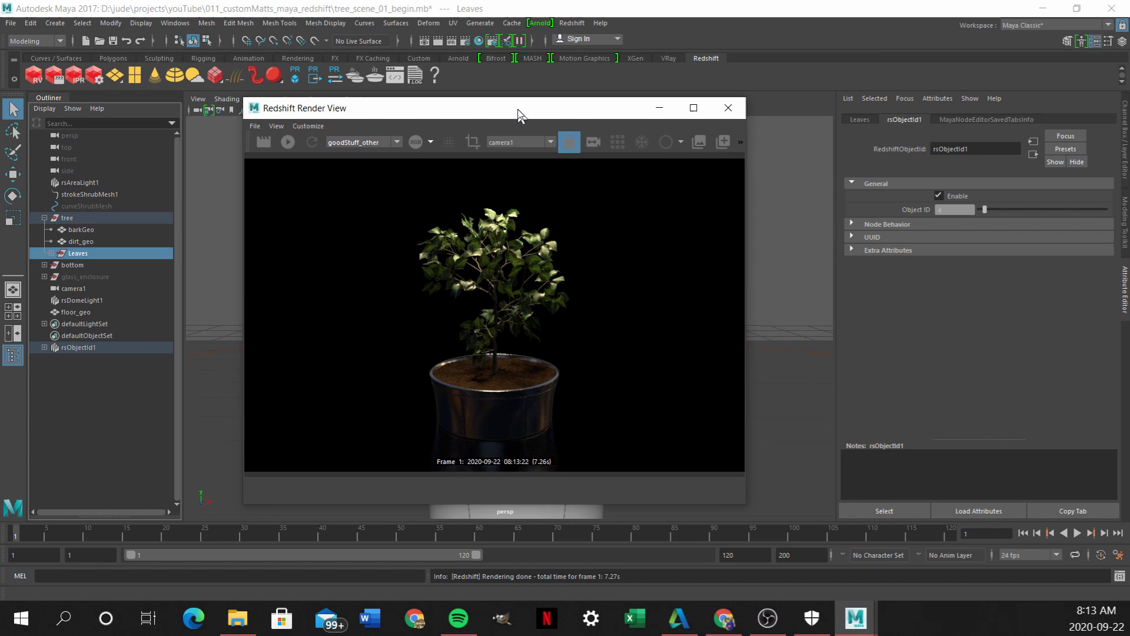
{"action": "left_click", "coordinate": [382, 142]}
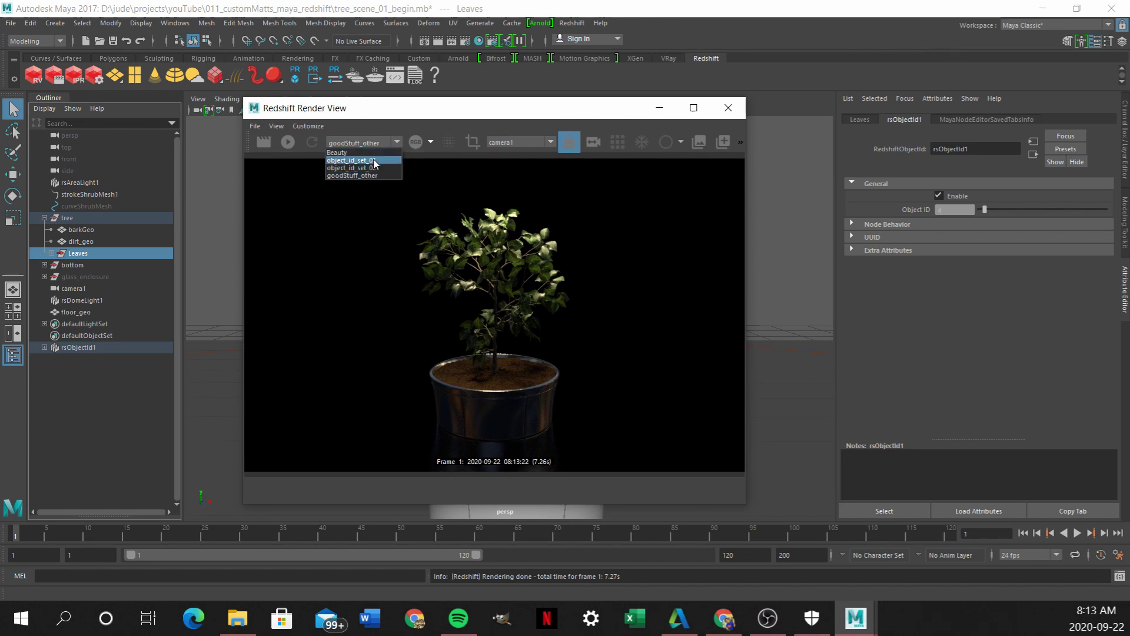
{"action": "left_click", "coordinate": [373, 161]}
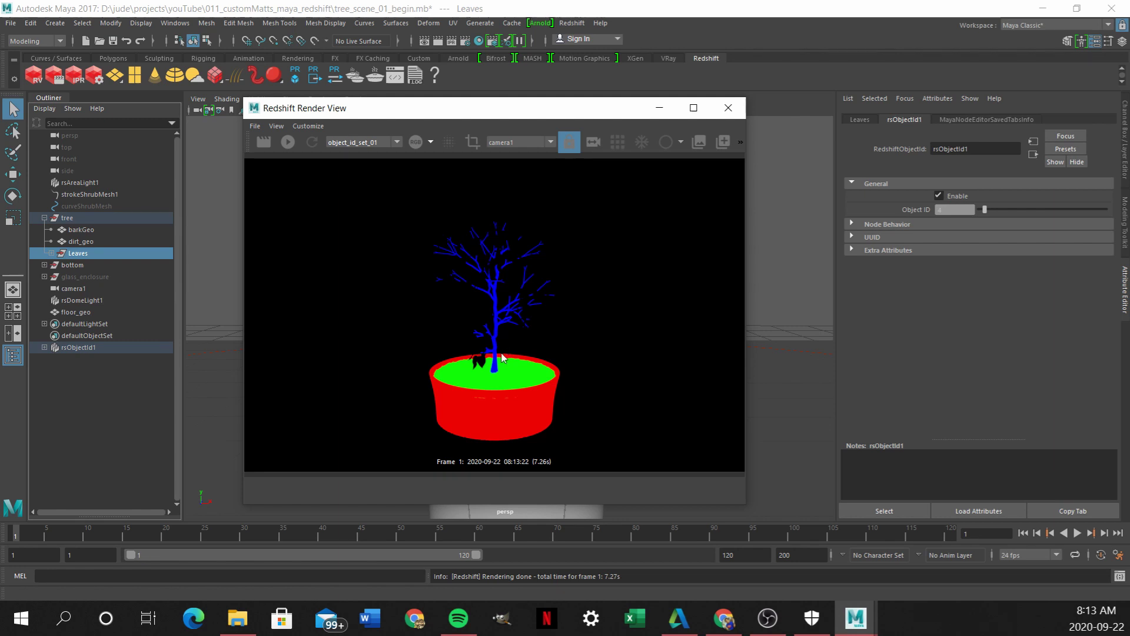
{"action": "left_click", "coordinate": [371, 144]}
{"action": "left_click", "coordinate": [369, 168]}
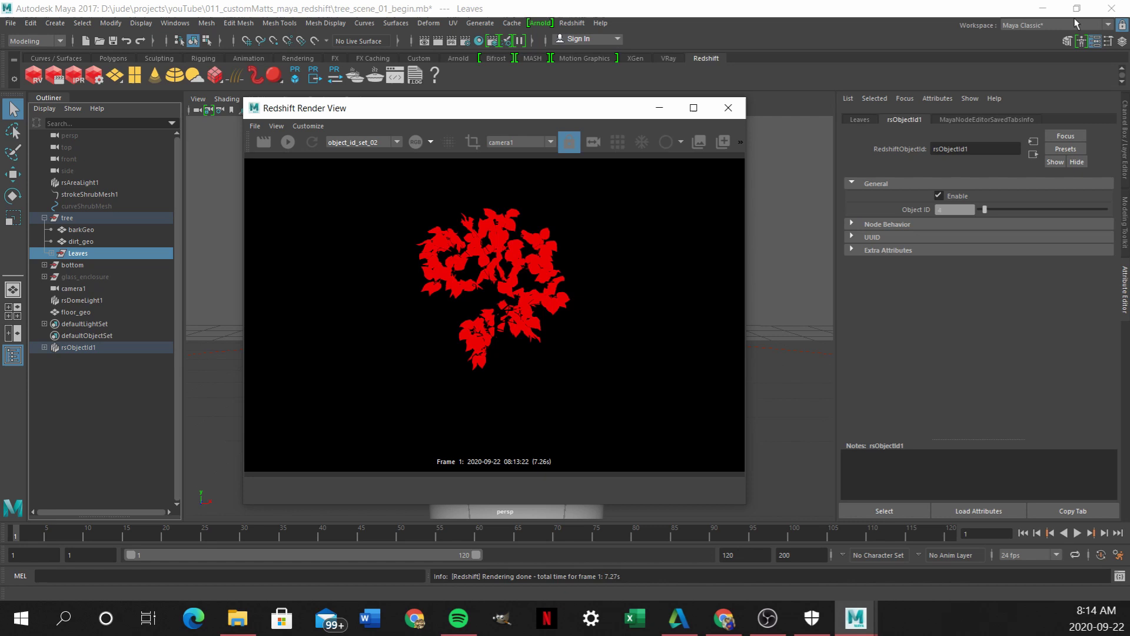
- Close the render view, select the floor, and add a third Puzzle Matte AOV in Render Settings
{"action": "left_click", "coordinate": [729, 108]}
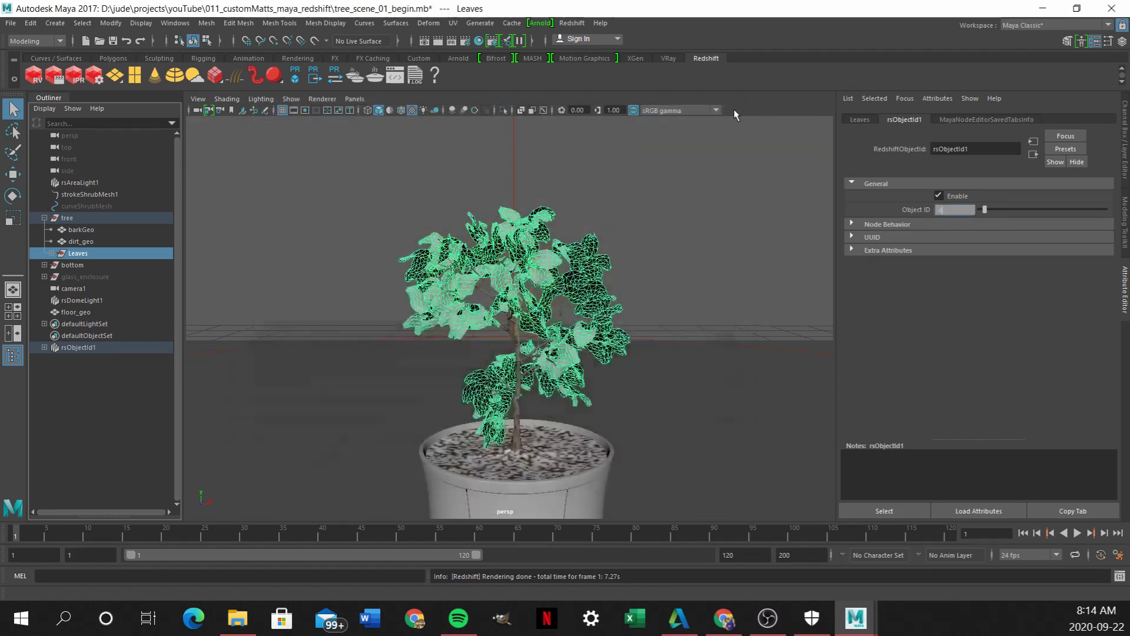
{"action": "left_click", "coordinate": [745, 417]}
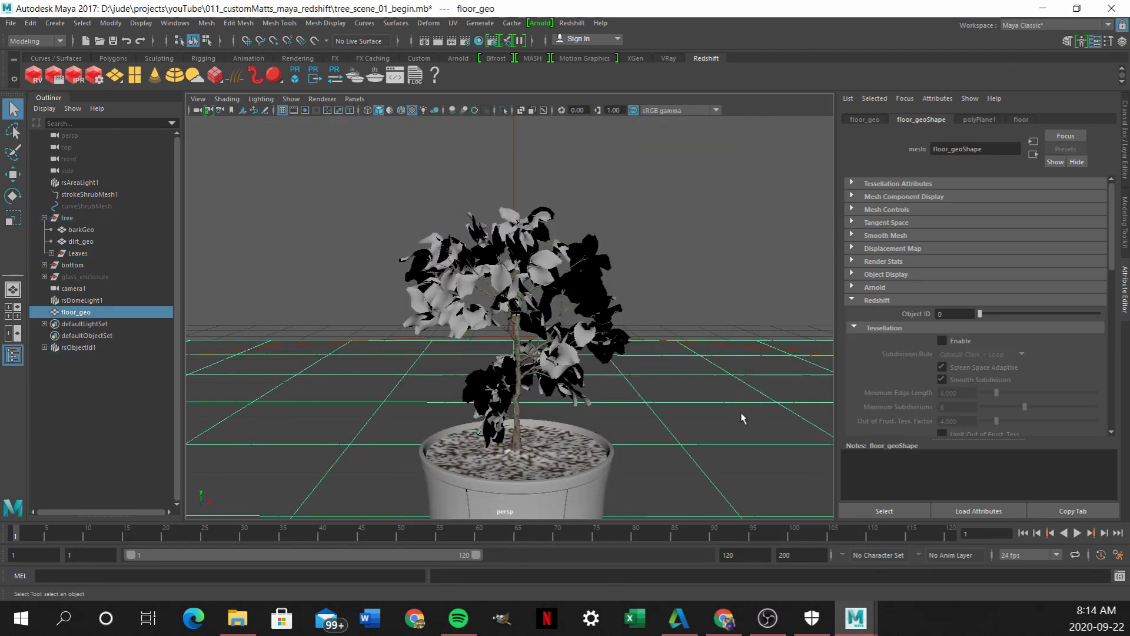
{"action": "left_click", "coordinate": [465, 39]}
{"action": "double_click", "coordinate": [228, 268]}
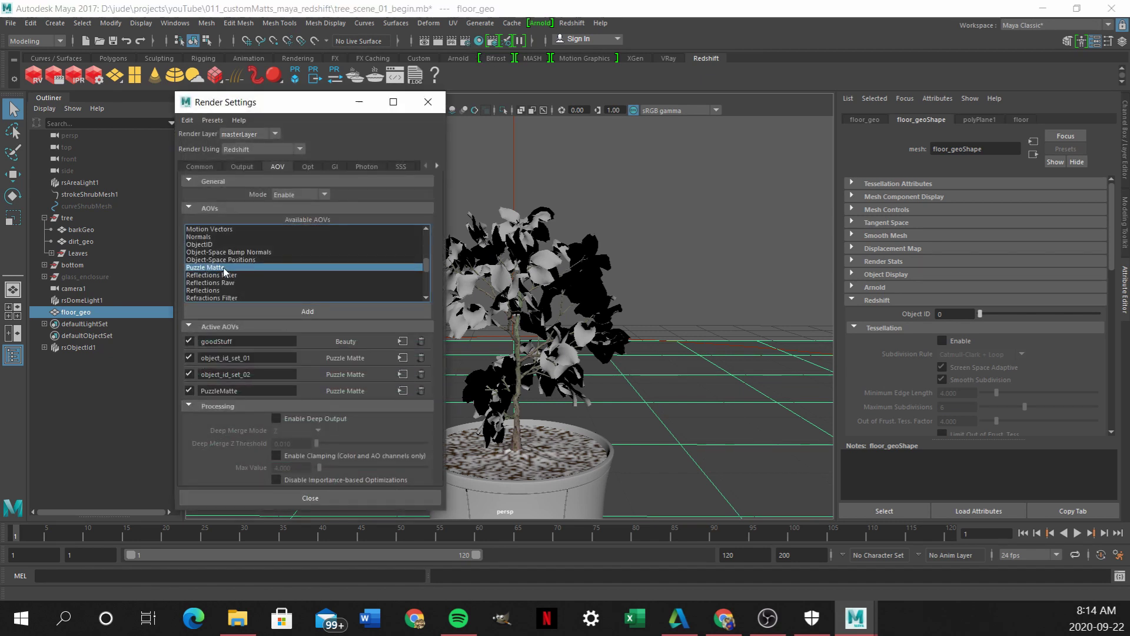
{"action": "left_click", "coordinate": [403, 390]}
- Rename the new AOV material_id_set_01 and set its Red ID to 1
{"action": "triple_click", "coordinate": [977, 222]}
{"action": "type", "text": "material_id_set_01"}
{"action": "key", "text": "Return"}
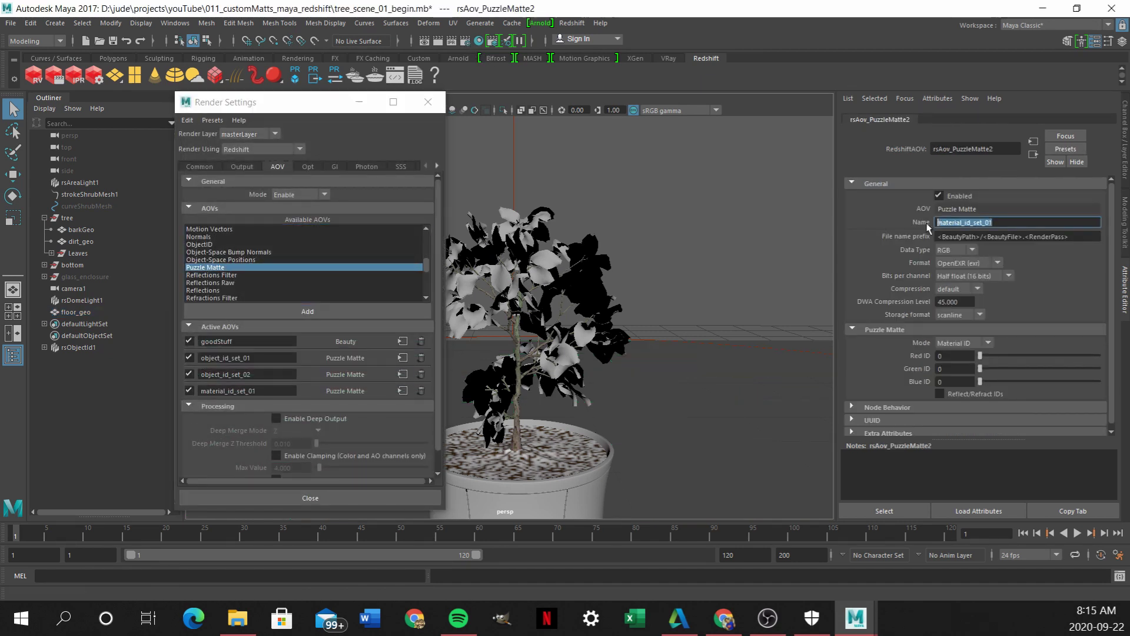
{"action": "left_click", "coordinate": [1076, 237]}
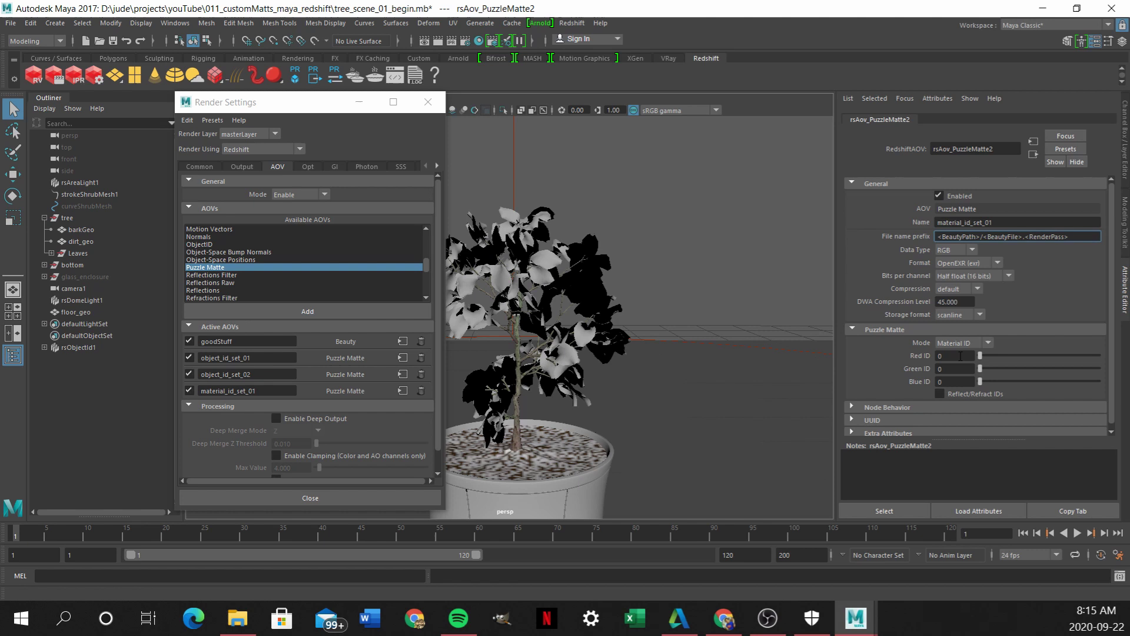
{"action": "left_click", "coordinate": [960, 355]}
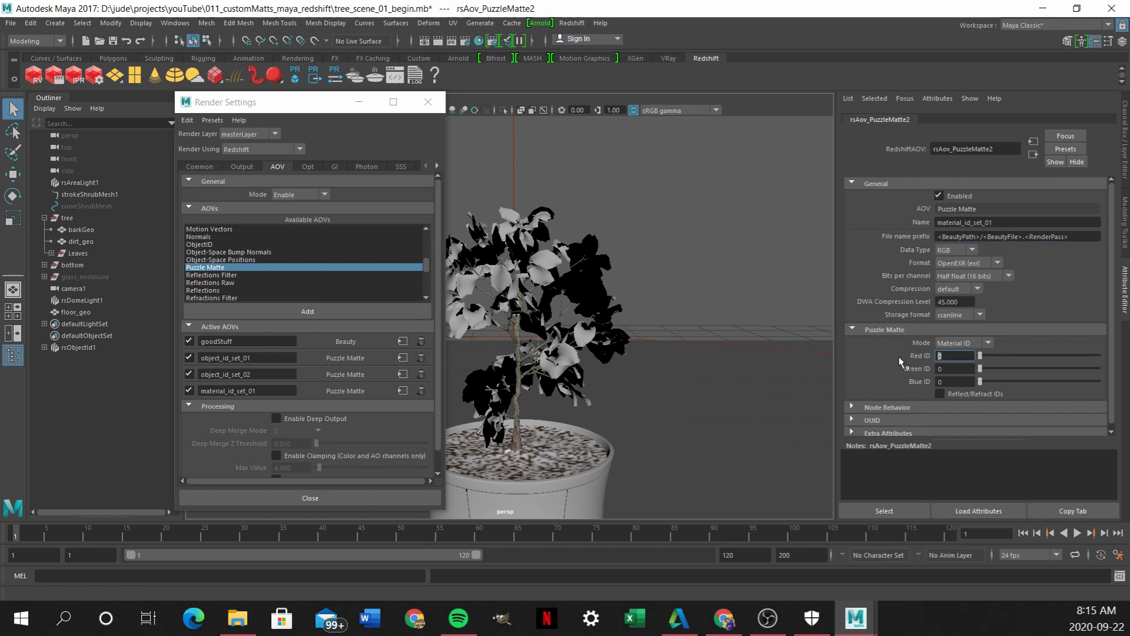
{"action": "type", "text": "1"}
{"action": "key", "text": "Tab"}
- Graph the floor's material network in Hypershade and bring its rsMaterial5SG shading group into view
{"action": "left_click", "coordinate": [706, 379]}
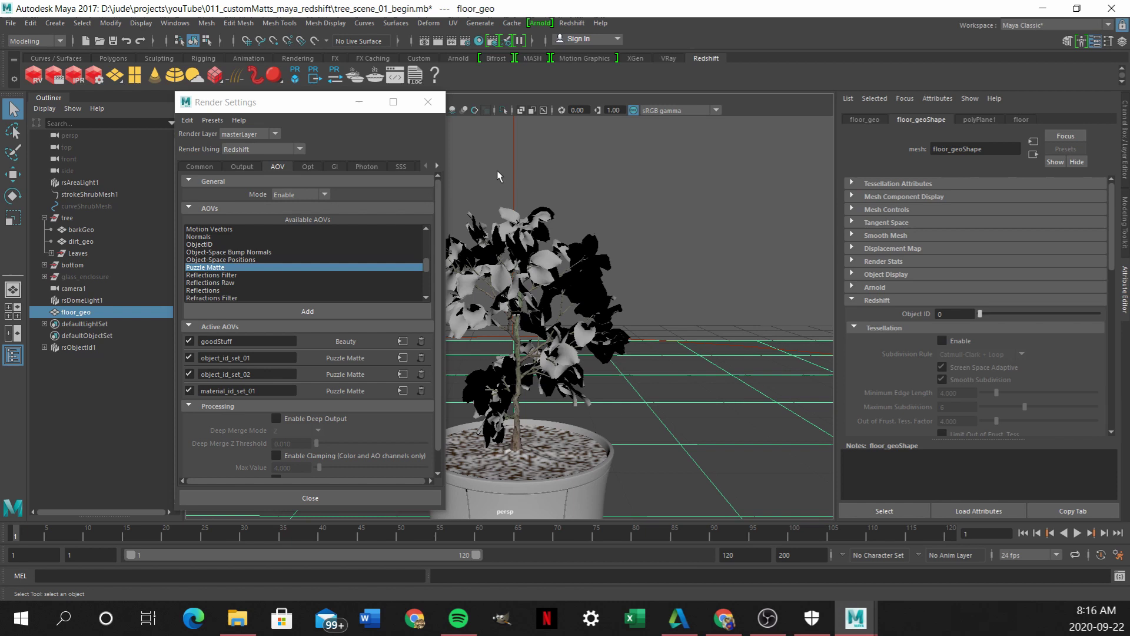
{"action": "left_click", "coordinate": [481, 42]}
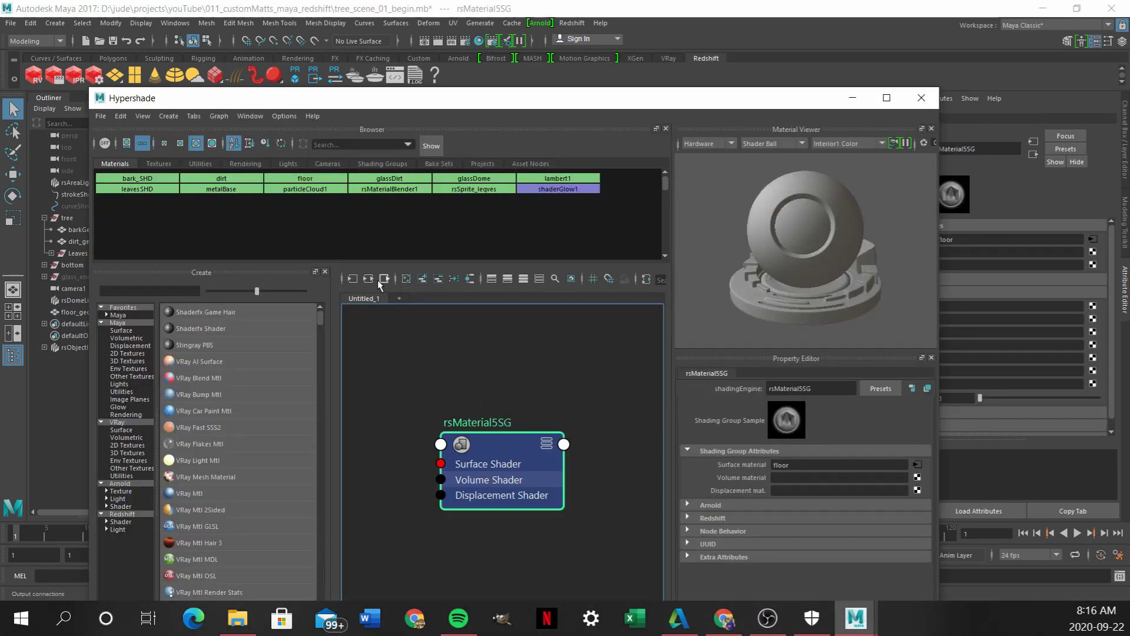
{"action": "left_click", "coordinate": [369, 279]}
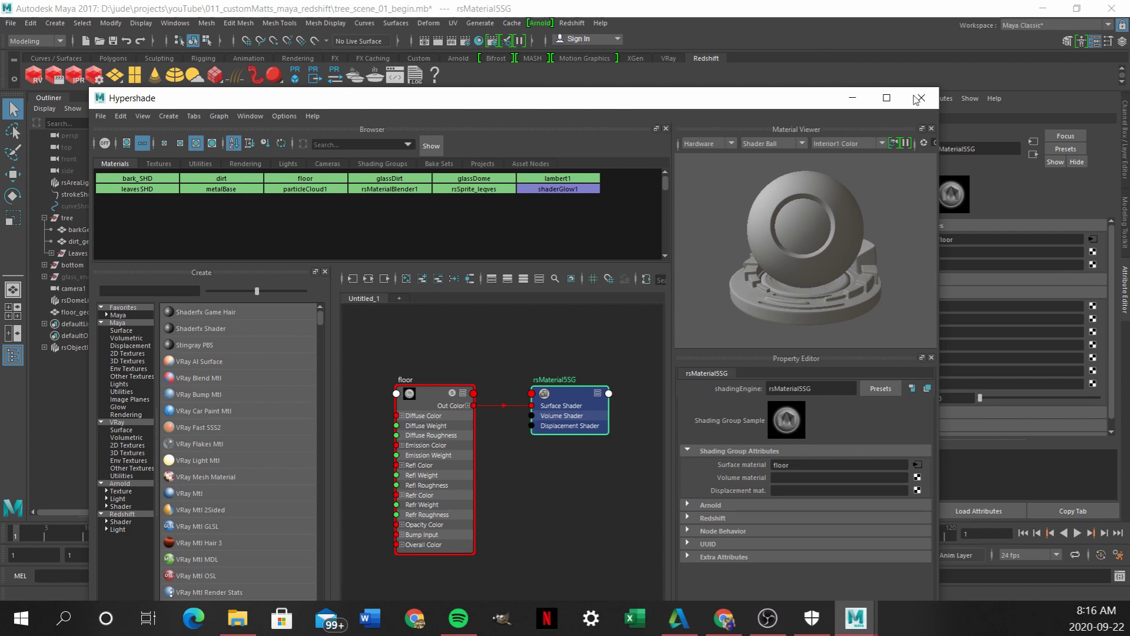
{"action": "left_click_drag", "start_coordinate": [801, 99], "coordinate": [753, 97]}
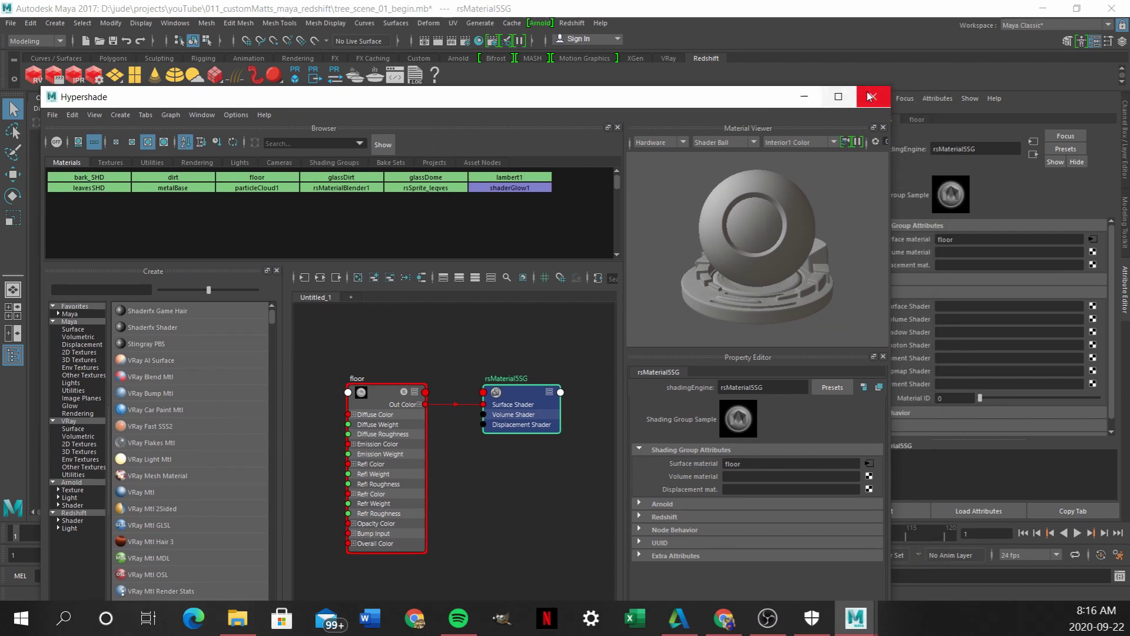
{"action": "left_click_drag", "start_coordinate": [890, 87], "coordinate": [488, 249]}
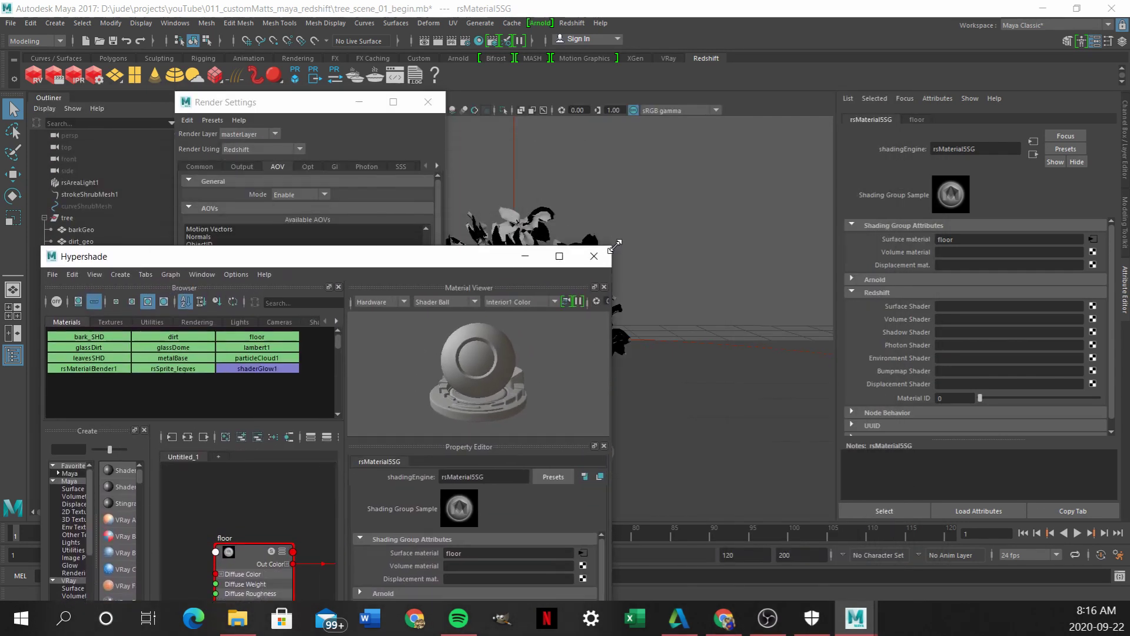
{"action": "left_click_drag", "start_coordinate": [388, 265], "coordinate": [360, 104]}
{"action": "scroll", "coordinate": [210, 381], "scroll_direction": "down", "scroll_amount": 3}
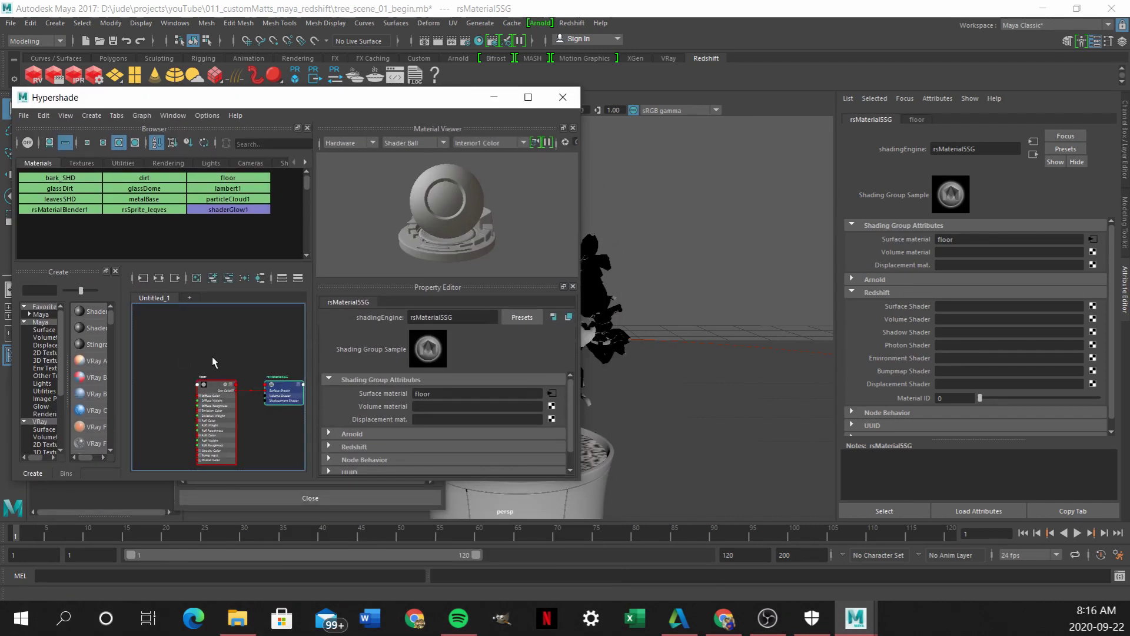
{"action": "scroll", "coordinate": [229, 360], "scroll_direction": "up", "scroll_amount": 4}
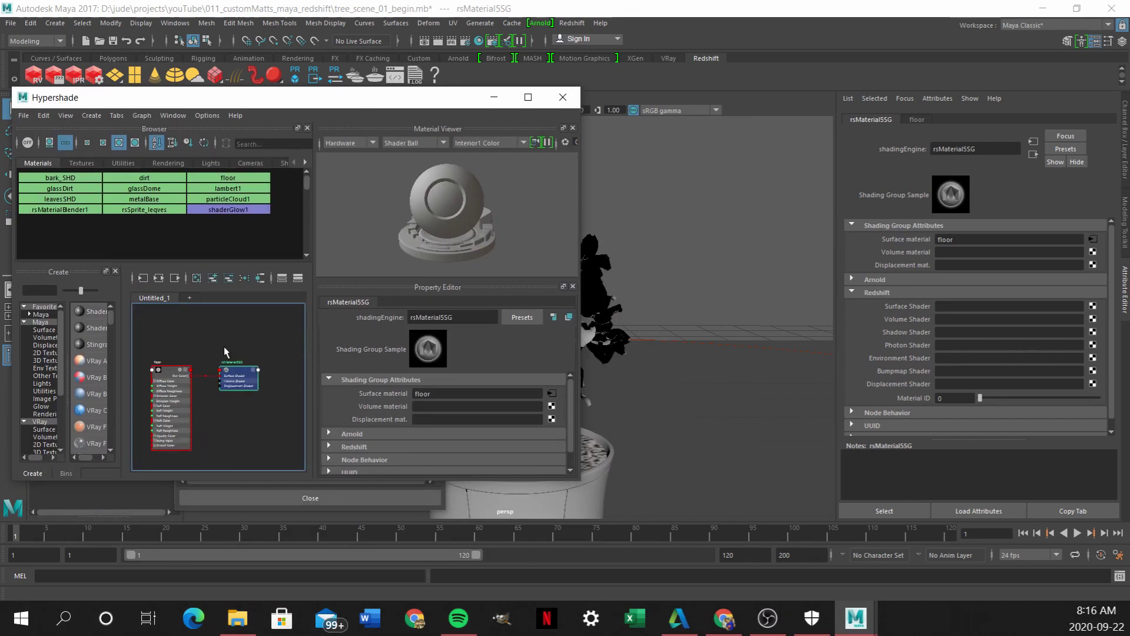
{"action": "middle_click_drag", "start_coordinate": [232, 361], "coordinate": [272, 383], "text": "alt"}
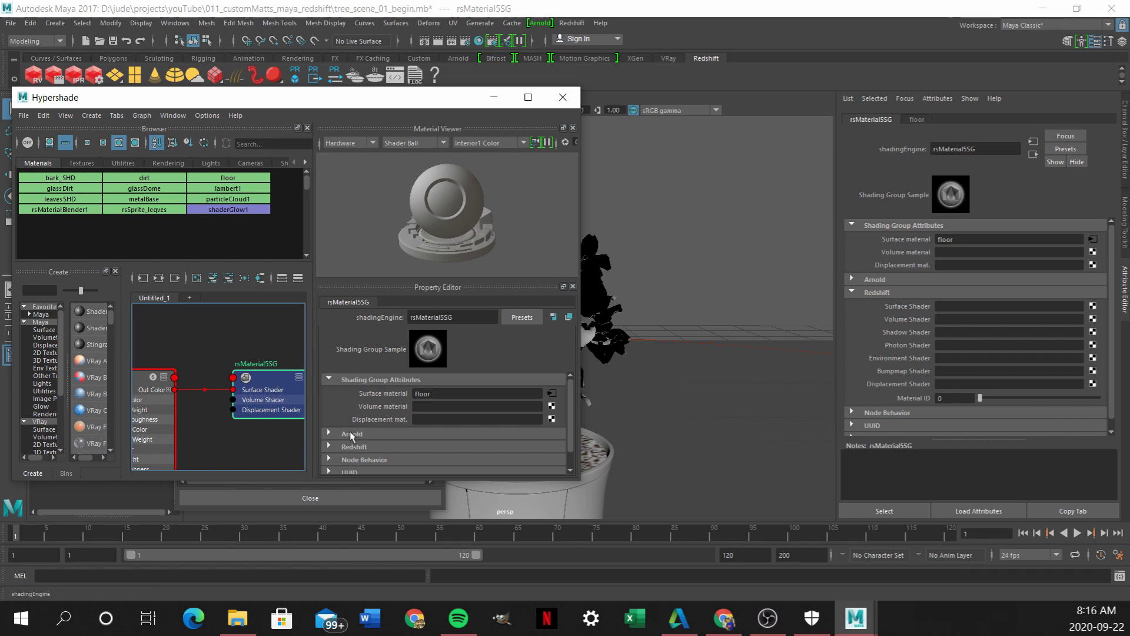
- Set rsMaterial5SG's Redshift Material ID to 1
{"action": "left_click", "coordinate": [351, 446]}
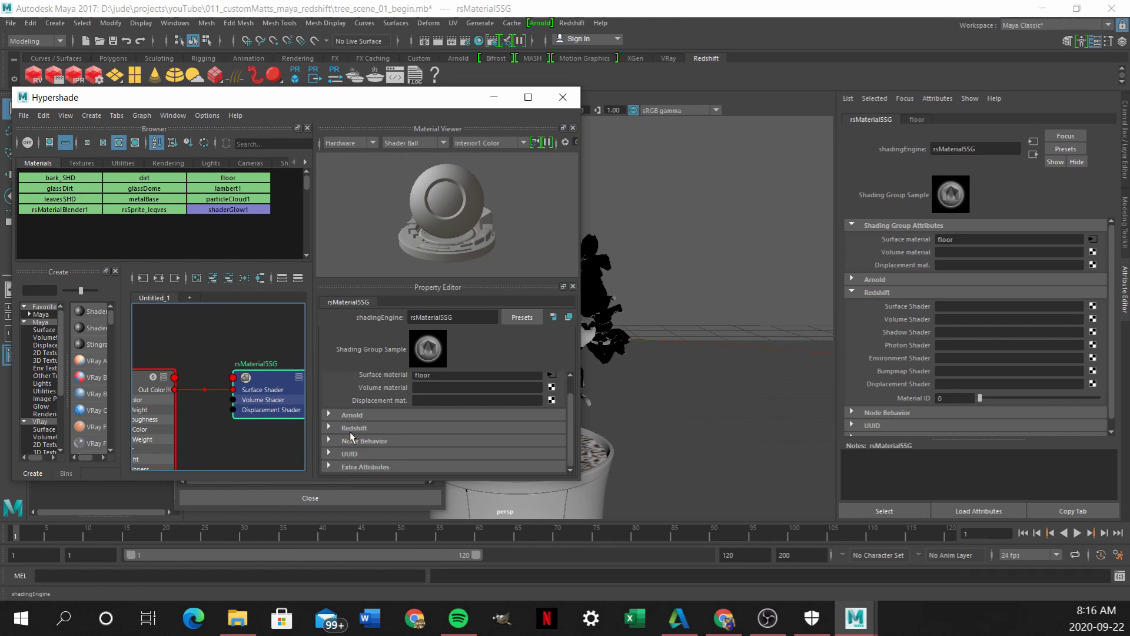
{"action": "scroll", "coordinate": [361, 433], "scroll_direction": "down", "scroll_amount": 4}
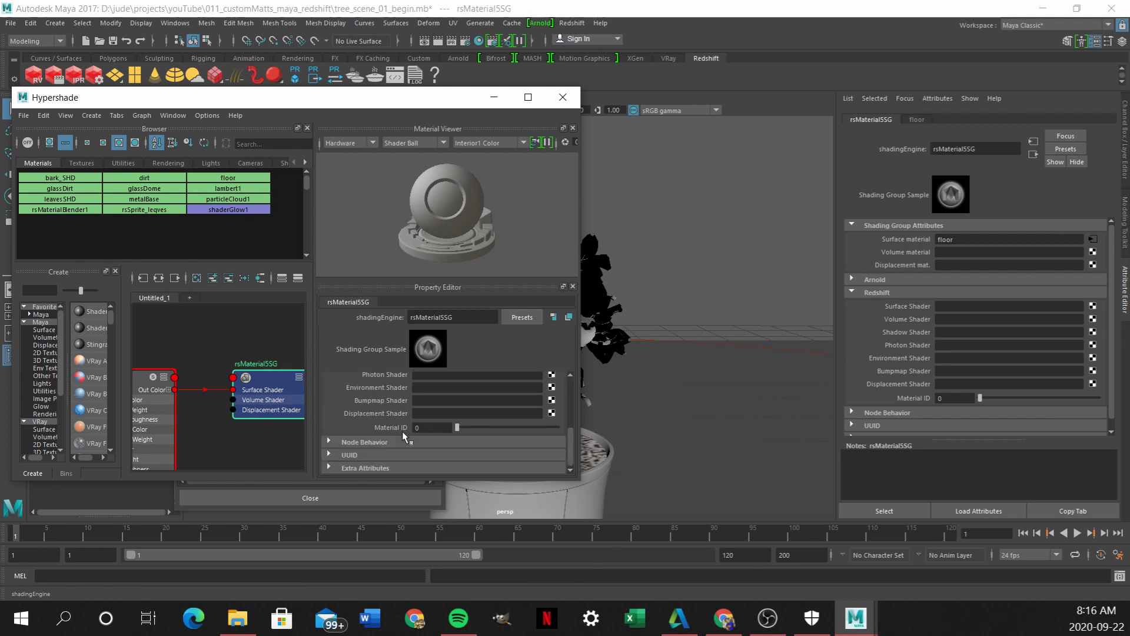
{"action": "left_click", "coordinate": [436, 425]}
{"action": "type", "text": "1"}
{"action": "key", "text": "Return"}
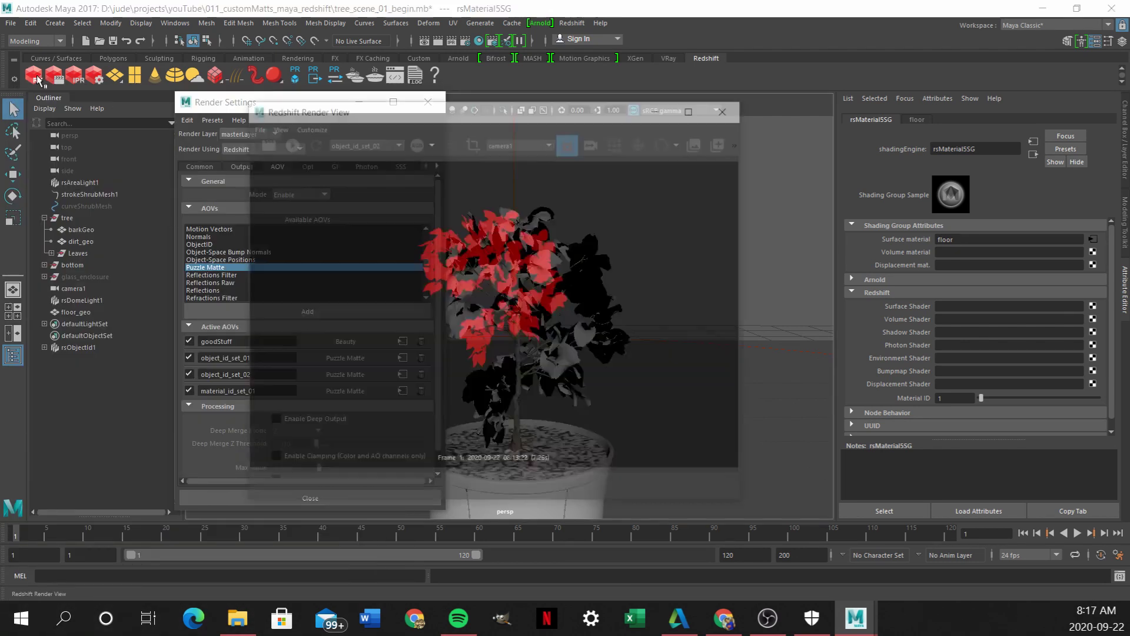
- Step the render view through goodStuff_other, object_id_set_01, object_id_set_02 and material_id_set_01 passes
{"action": "left_click", "coordinate": [375, 143]}
{"action": "left_click", "coordinate": [377, 182]}
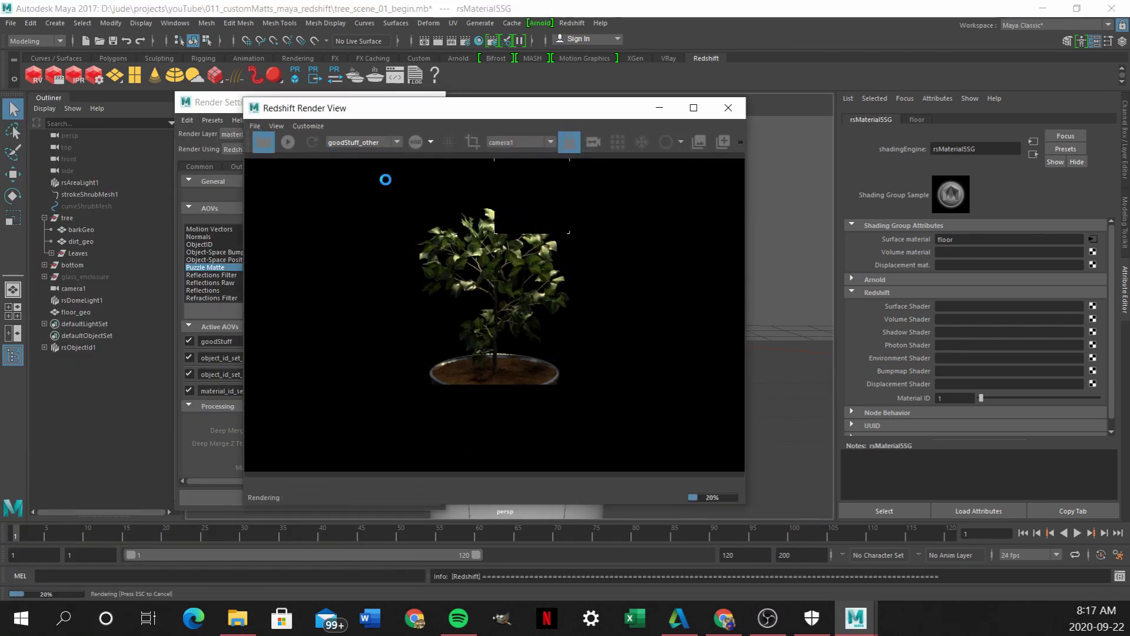
{"action": "left_click", "coordinate": [394, 143]}
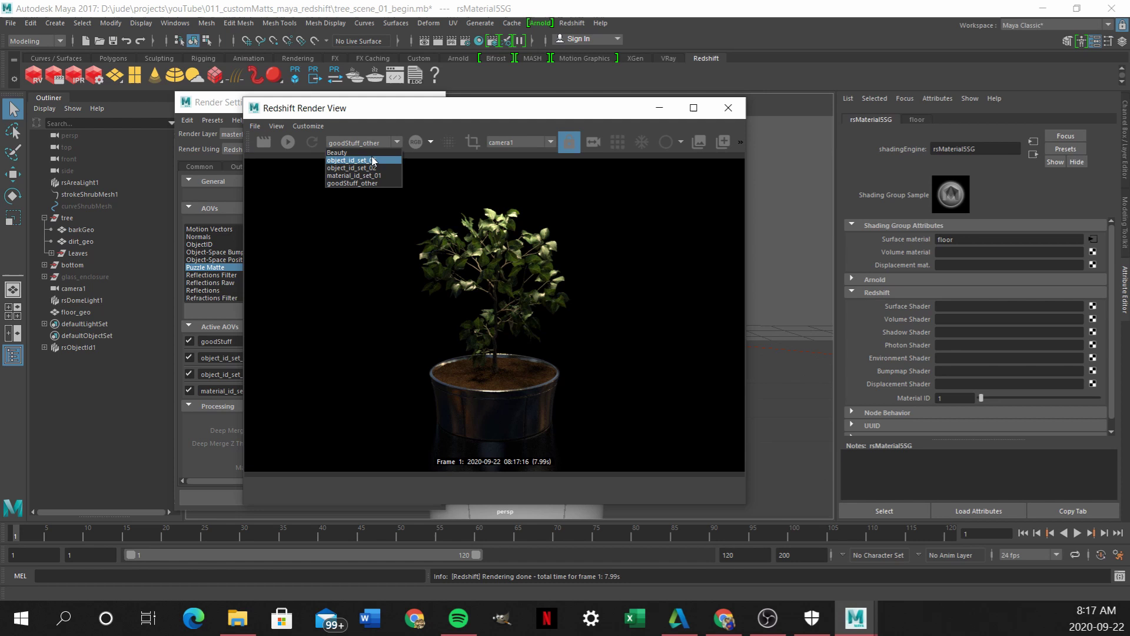
{"action": "left_click", "coordinate": [390, 176]}
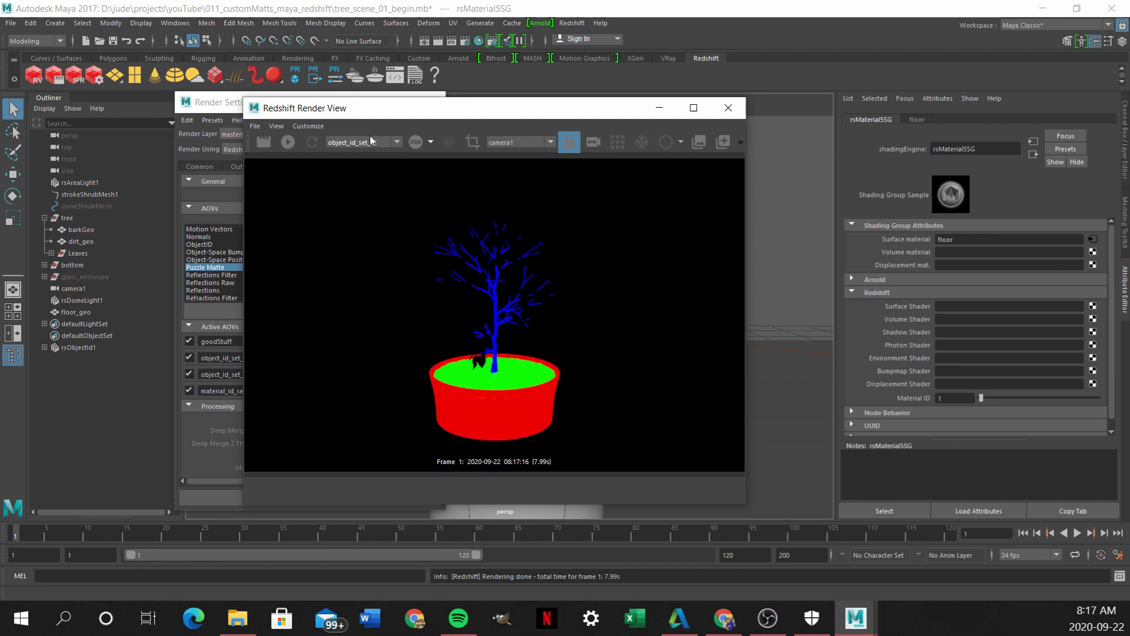
{"action": "left_click", "coordinate": [371, 139]}
{"action": "left_click", "coordinate": [383, 165]}
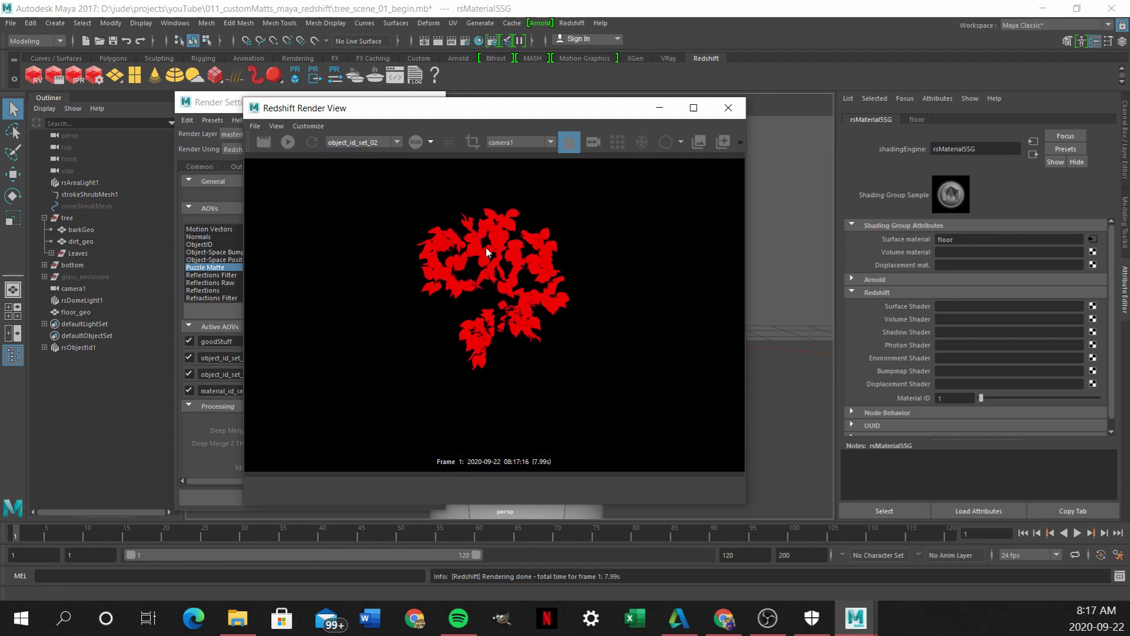
{"action": "left_click", "coordinate": [389, 140]}
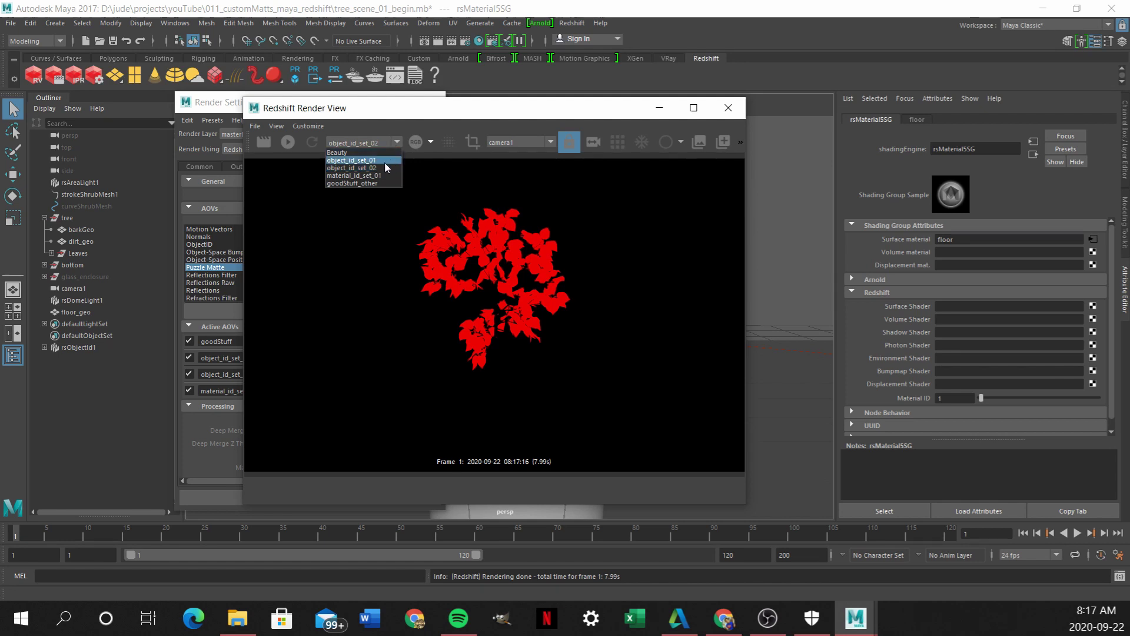
{"action": "left_click", "coordinate": [378, 176]}
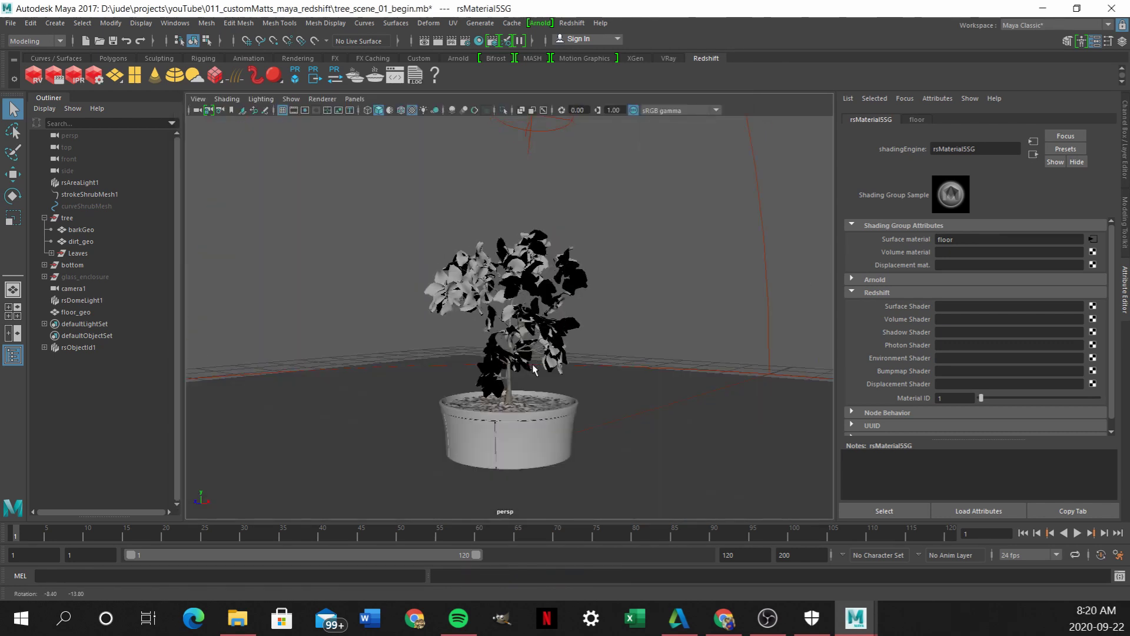
- Unhide the glass_enclosure dome over the potted tree and reopen the Redshift Render View
{"action": "right_click_drag", "start_coordinate": [532, 364], "coordinate": [601, 388], "text": "alt"}
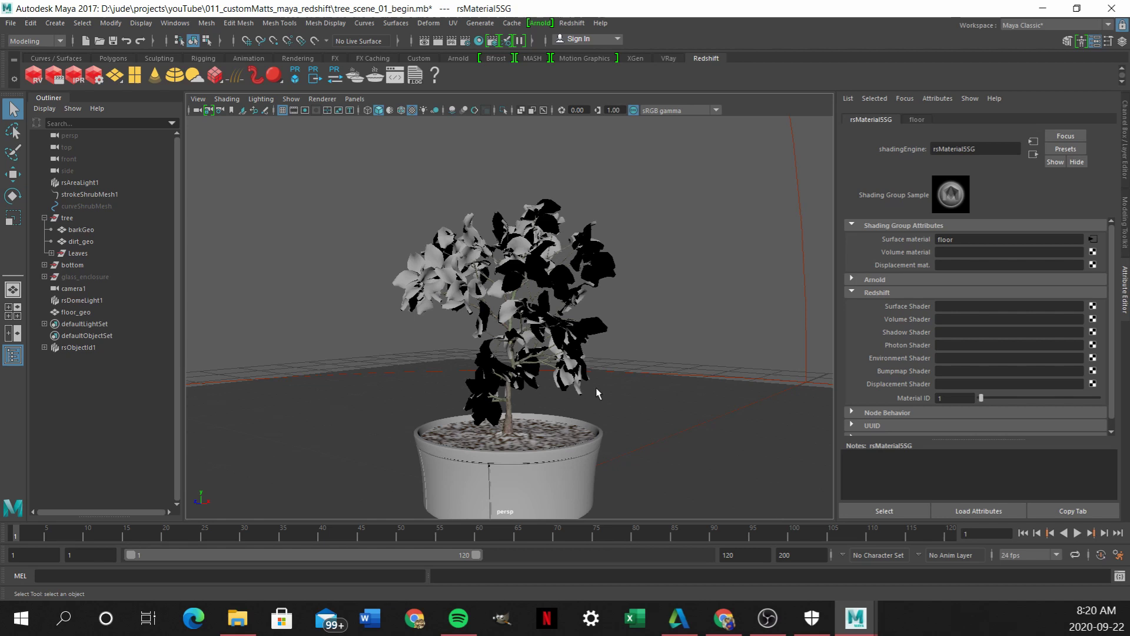
{"action": "left_click_drag", "start_coordinate": [596, 387], "coordinate": [572, 358], "text": "alt"}
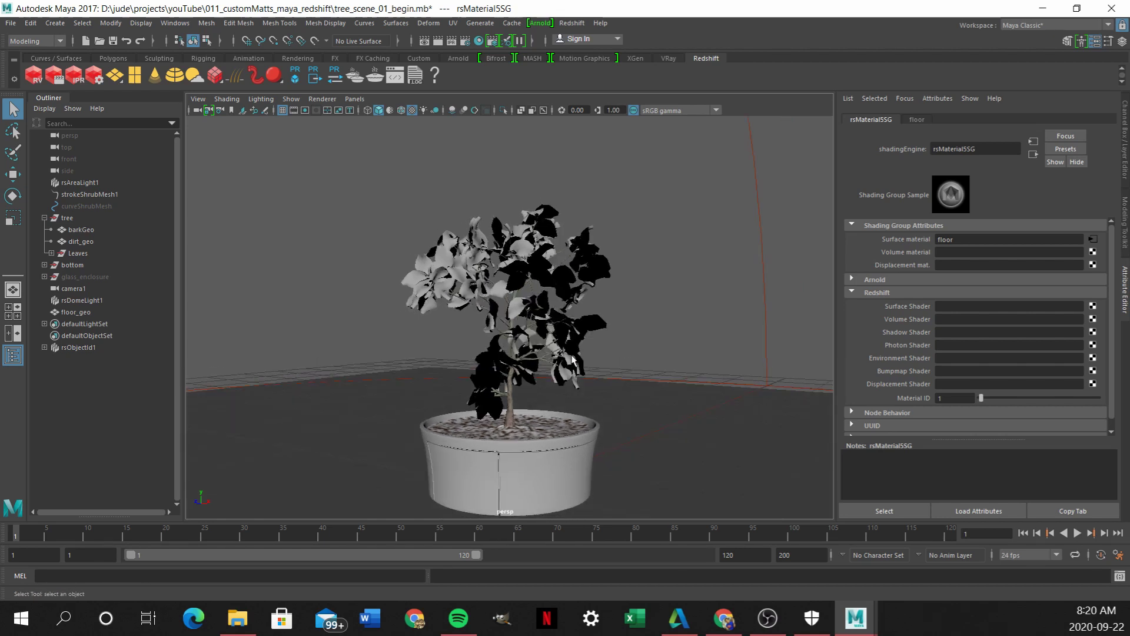
{"action": "left_click", "coordinate": [94, 276]}
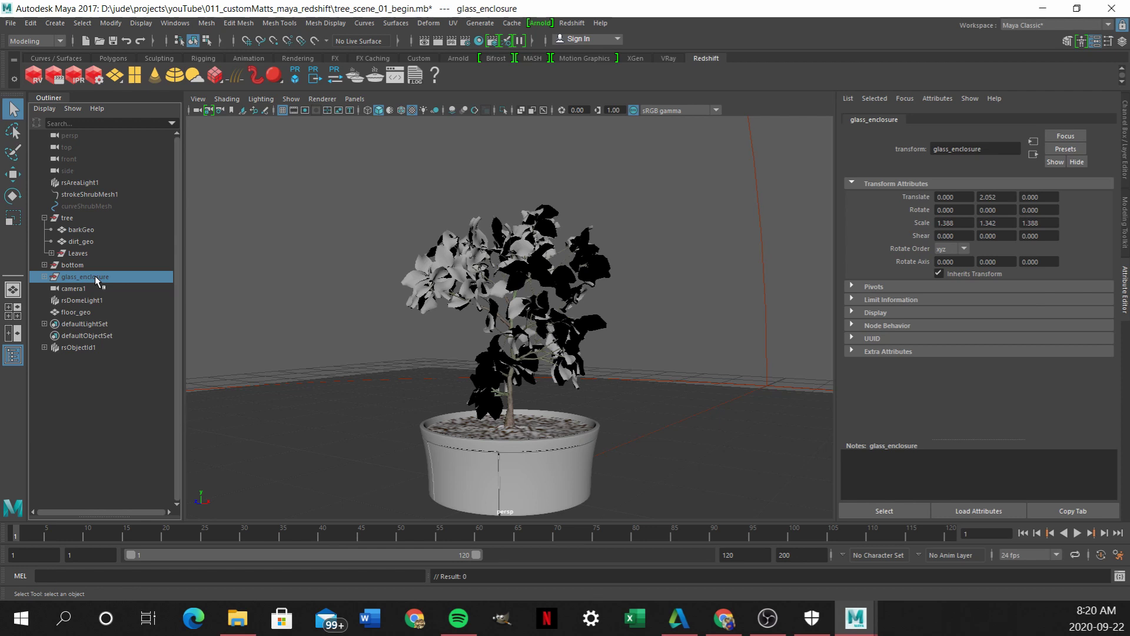
{"action": "key", "text": "shift+h"}
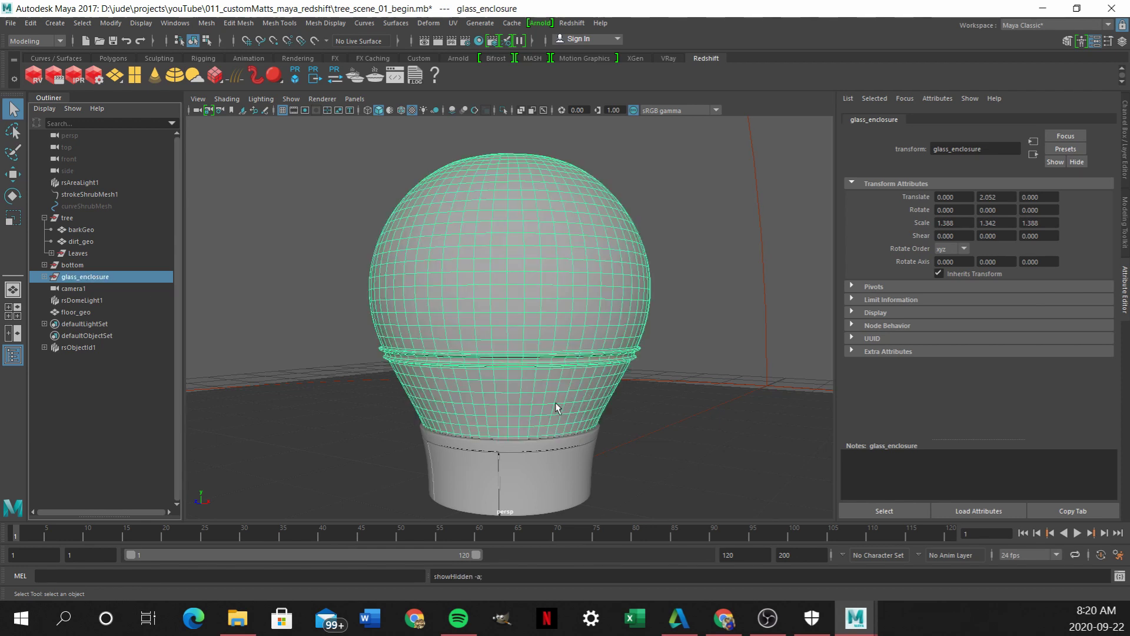
{"action": "left_click_drag", "start_coordinate": [424, 407], "coordinate": [274, 247], "text": "alt"}
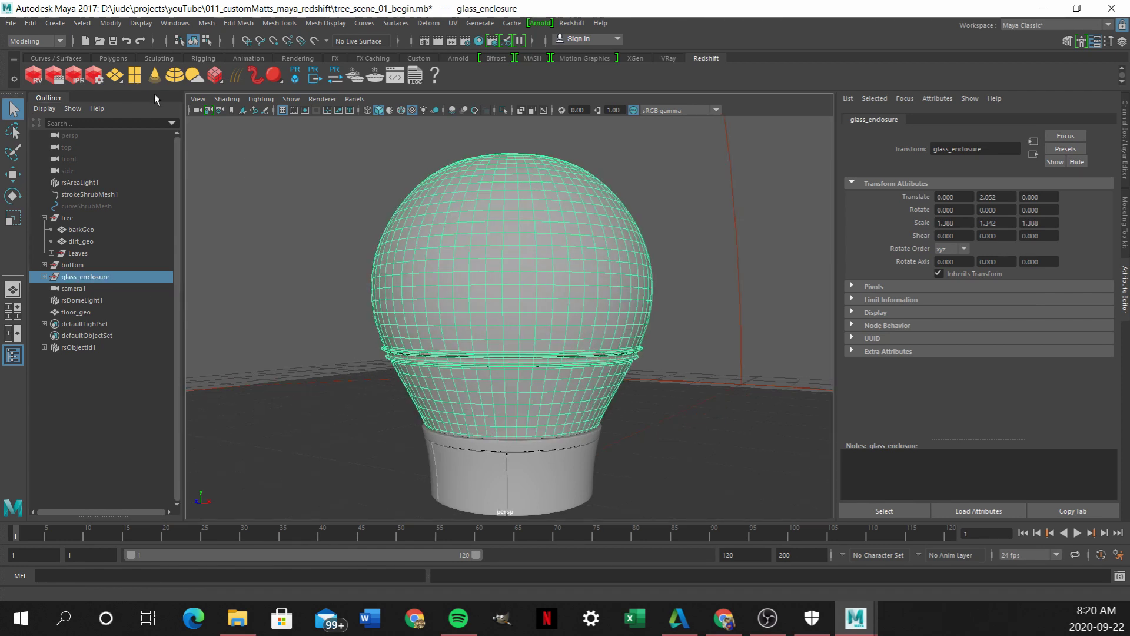
{"action": "left_click", "coordinate": [35, 75]}
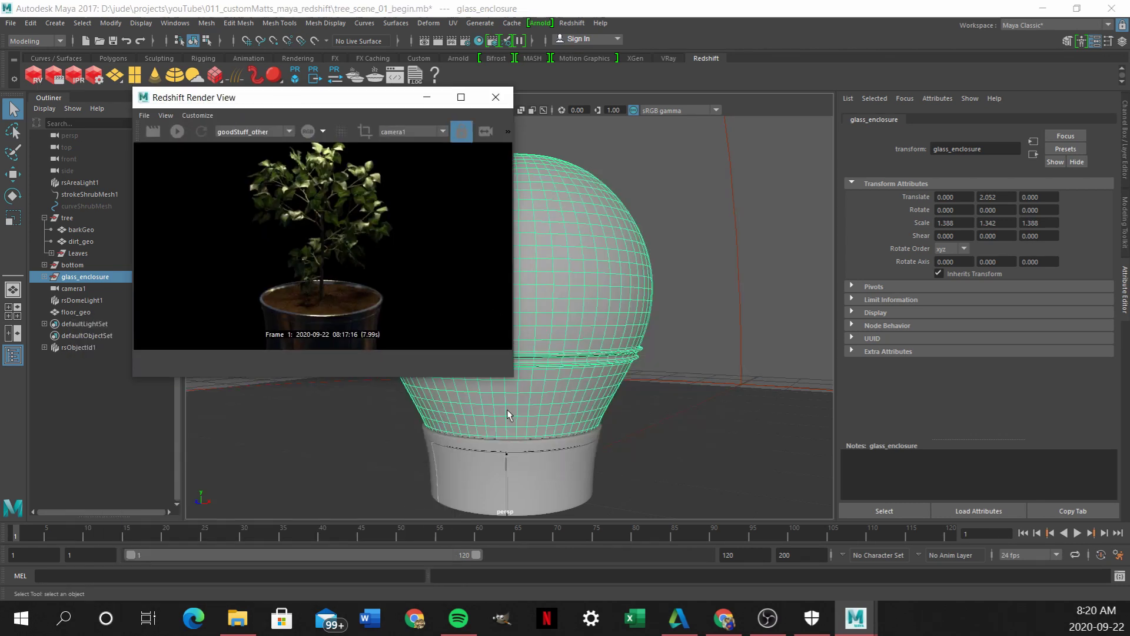
- Re-render the scene with the glass dome and display the object_id_set_01 matte pass
{"action": "left_click", "coordinate": [152, 131]}
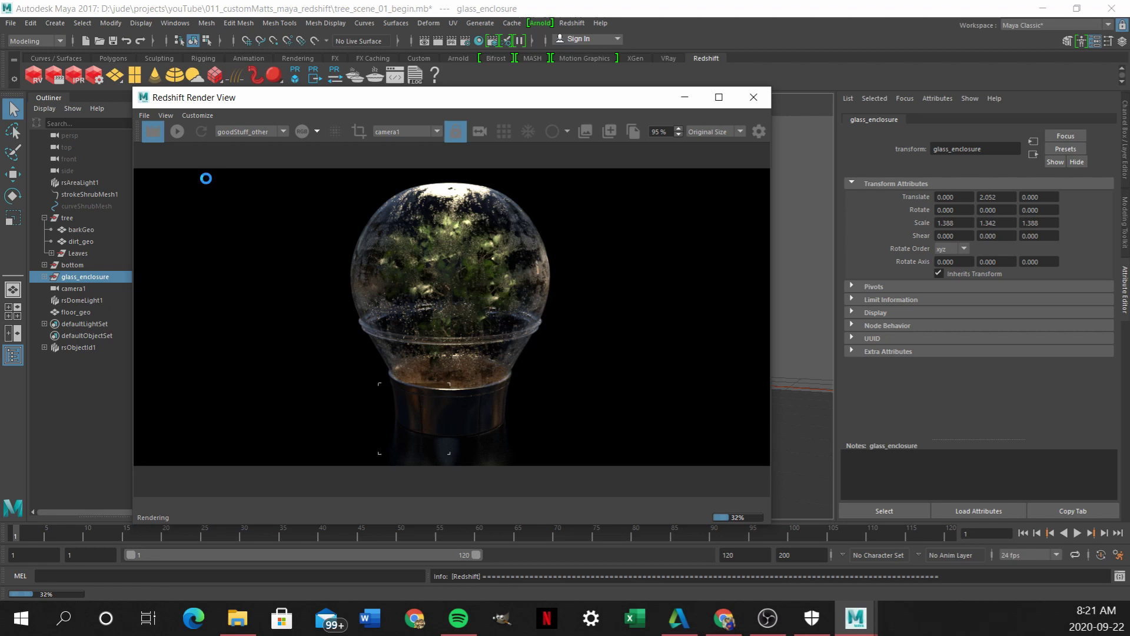
{"action": "left_click", "coordinate": [250, 132]}
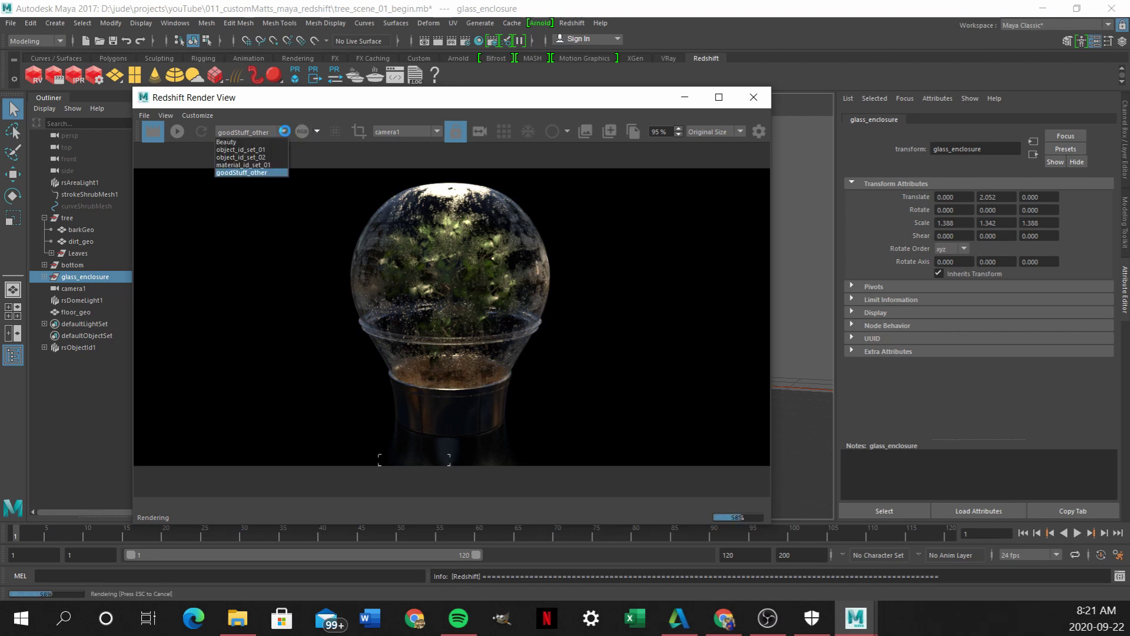
{"action": "left_click", "coordinate": [241, 150]}
{"action": "left_click", "coordinate": [267, 131]}
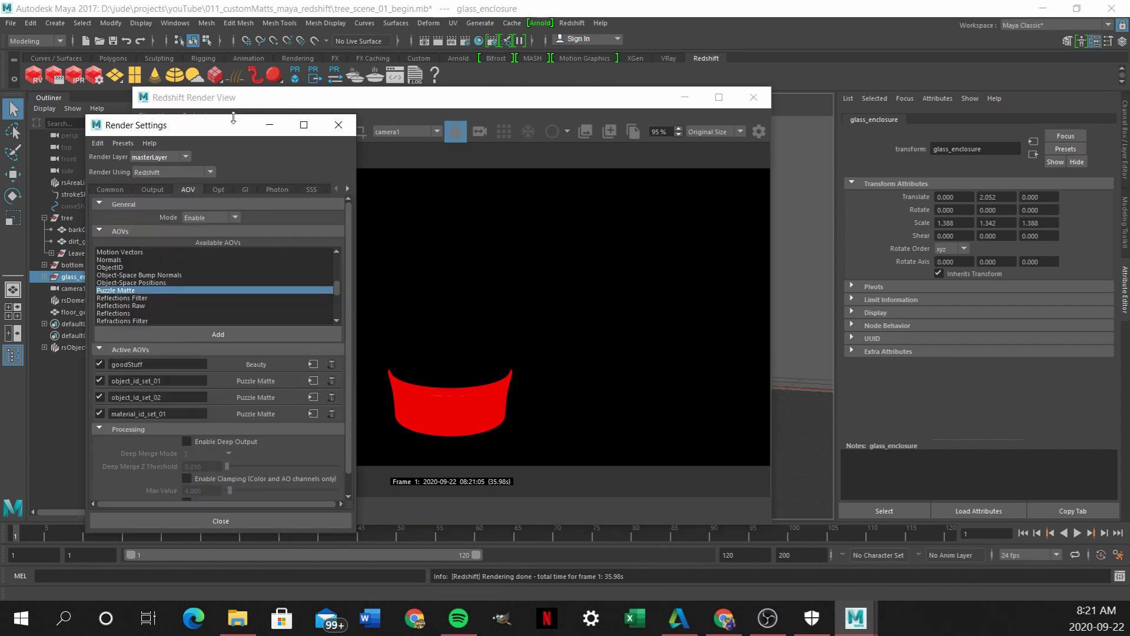
- Enable Reflect/Refract IDs on the object_id_set_01 Puzzle Matte, then inspect material_id_set_01's settings
{"action": "left_click_drag", "start_coordinate": [233, 118], "coordinate": [264, 117]}
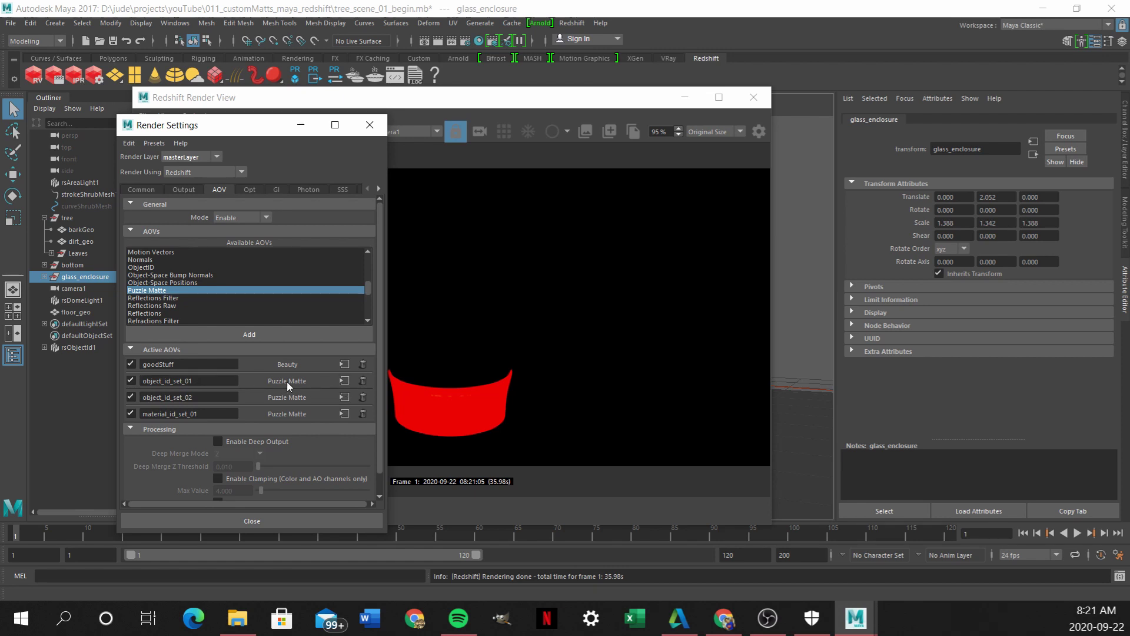
{"action": "left_click", "coordinate": [343, 382]}
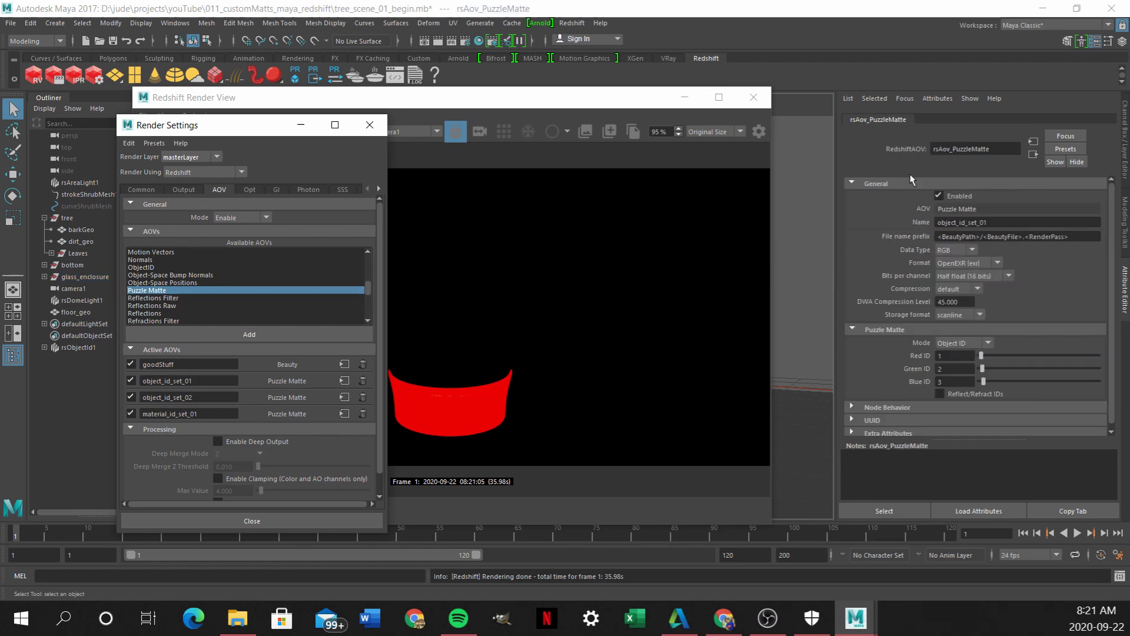
{"action": "left_click", "coordinate": [940, 394]}
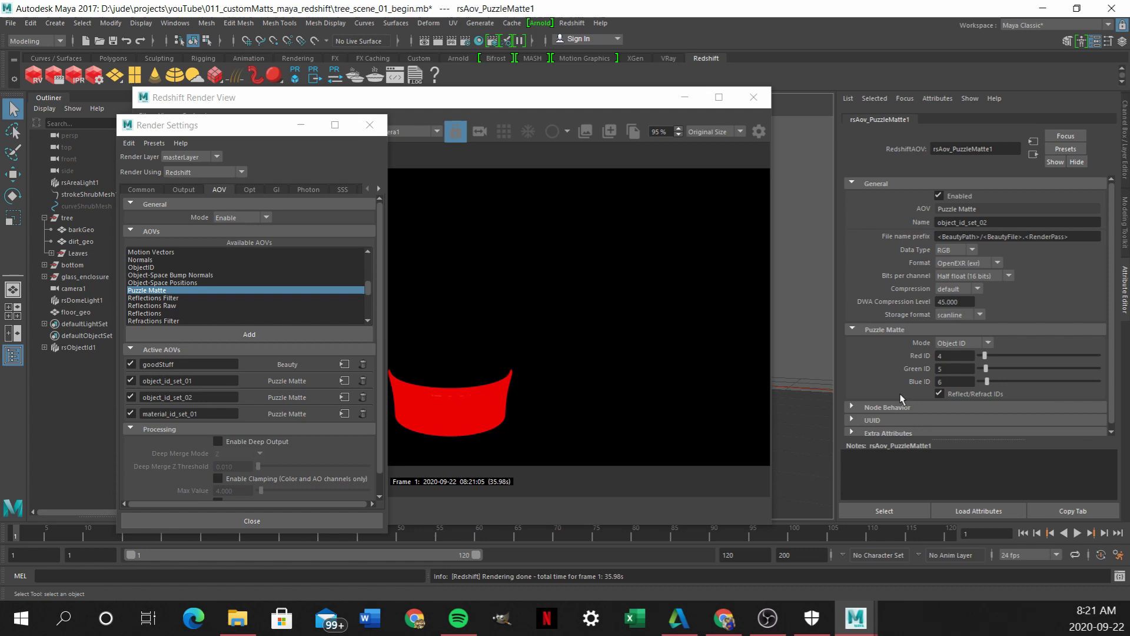
{"action": "left_click", "coordinate": [344, 413]}
{"action": "left_click", "coordinate": [403, 105]}
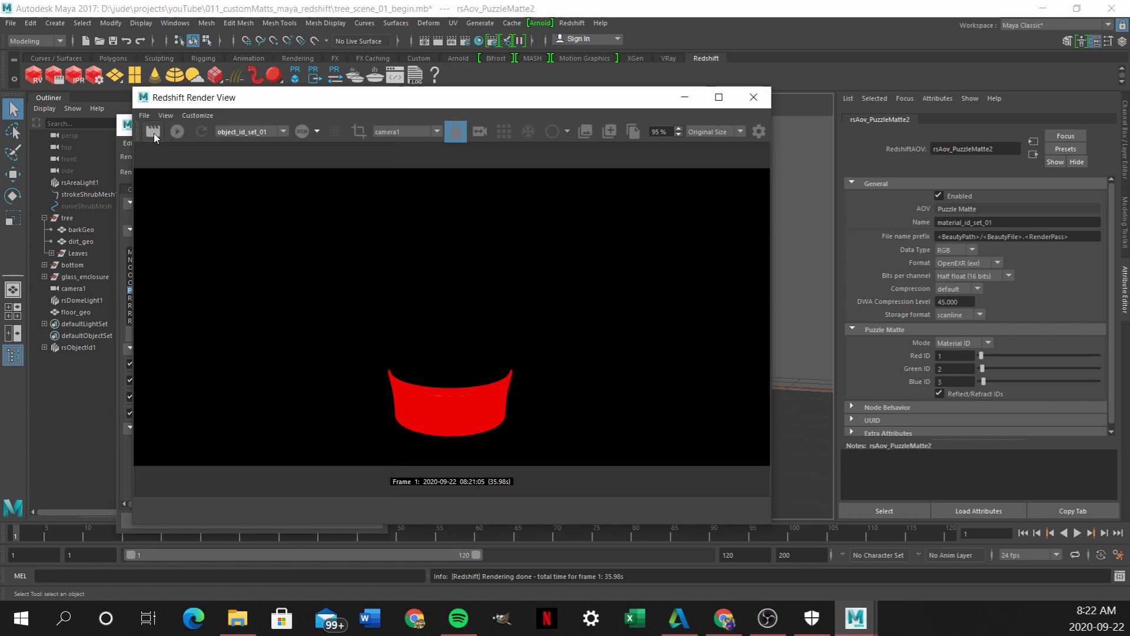
- Start a fresh Redshift render of the glass-domed tree scene
{"action": "left_click", "coordinate": [152, 131]}
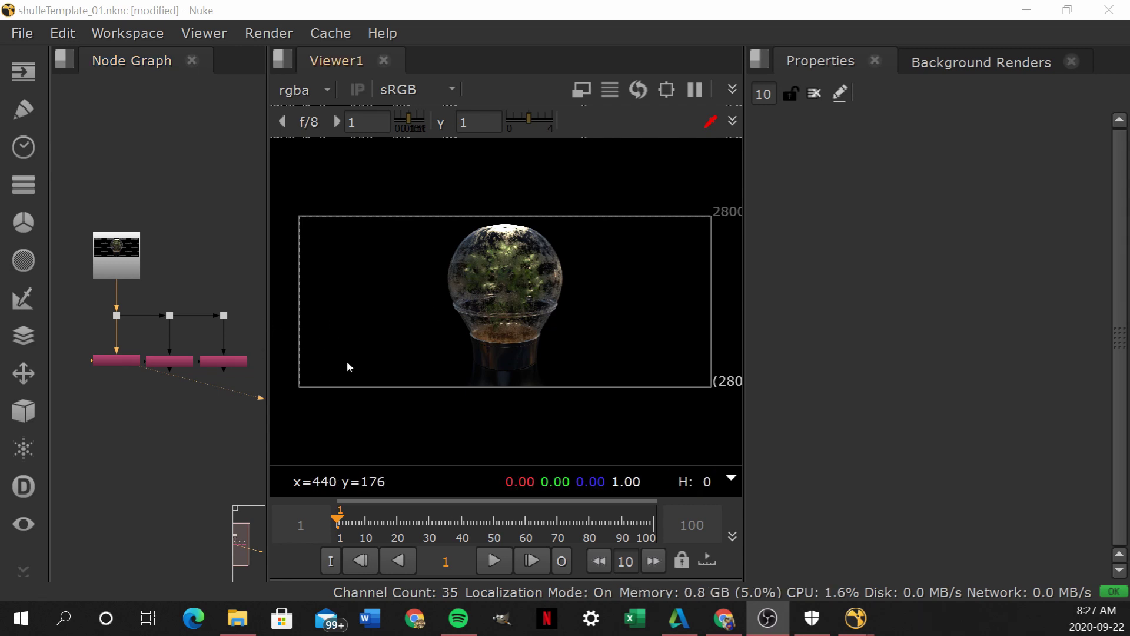
{"action": "scroll", "coordinate": [133, 358], "scroll_direction": "up", "scroll_amount": 2}
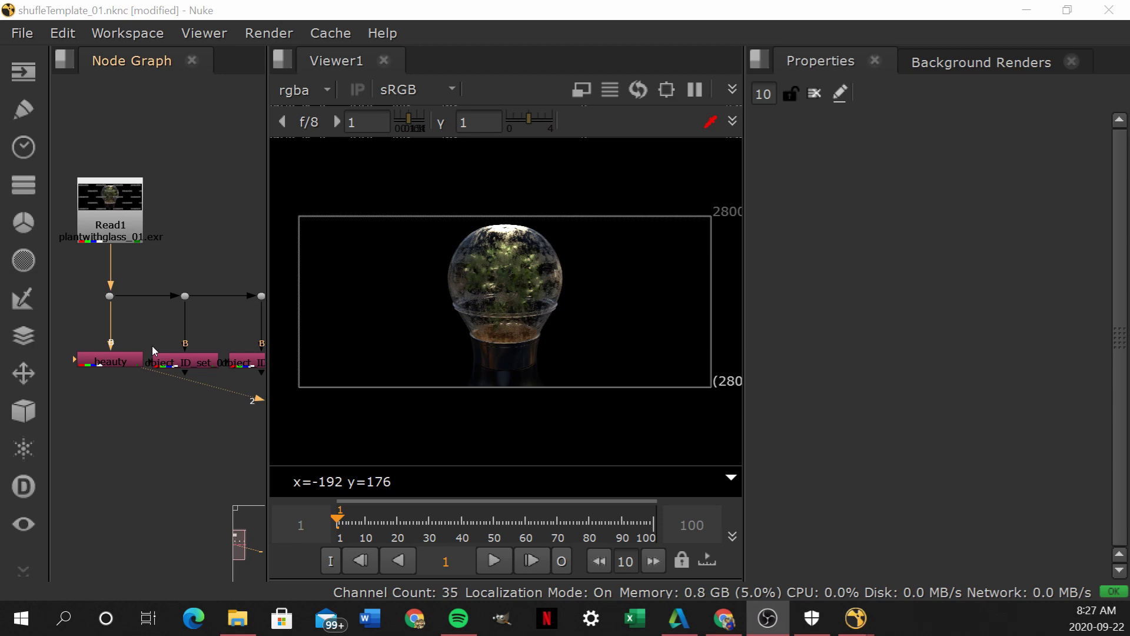
{"action": "scroll", "coordinate": [174, 326], "scroll_direction": "down", "scroll_amount": 2}
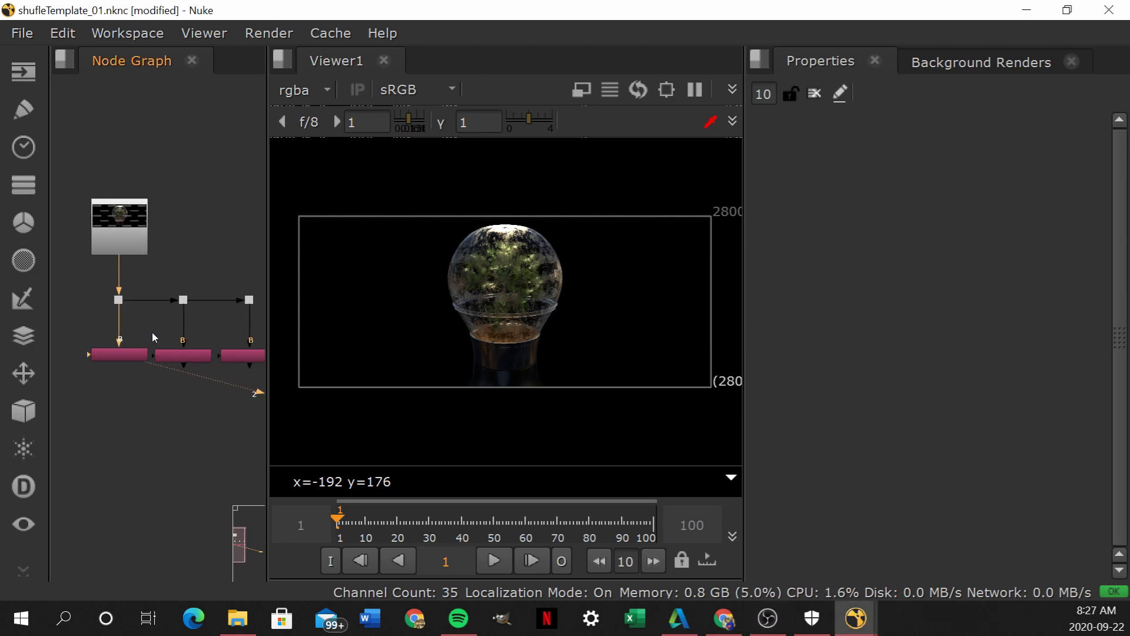
{"action": "scroll", "coordinate": [152, 332], "scroll_direction": "up", "scroll_amount": 2}
{"action": "middle_click_drag", "start_coordinate": [203, 317], "coordinate": [167, 313]}
{"action": "scroll", "coordinate": [186, 333], "scroll_direction": "up", "scroll_amount": 2}
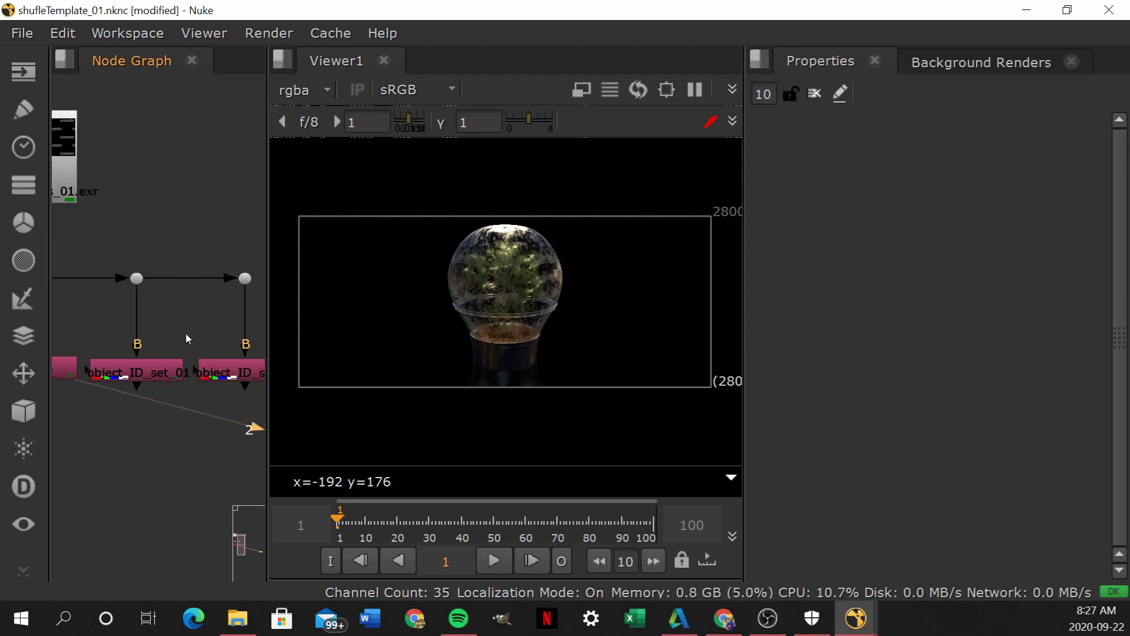
{"action": "left_click", "coordinate": [242, 366]}
{"action": "middle_click_drag", "start_coordinate": [241, 362], "coordinate": [164, 316]}
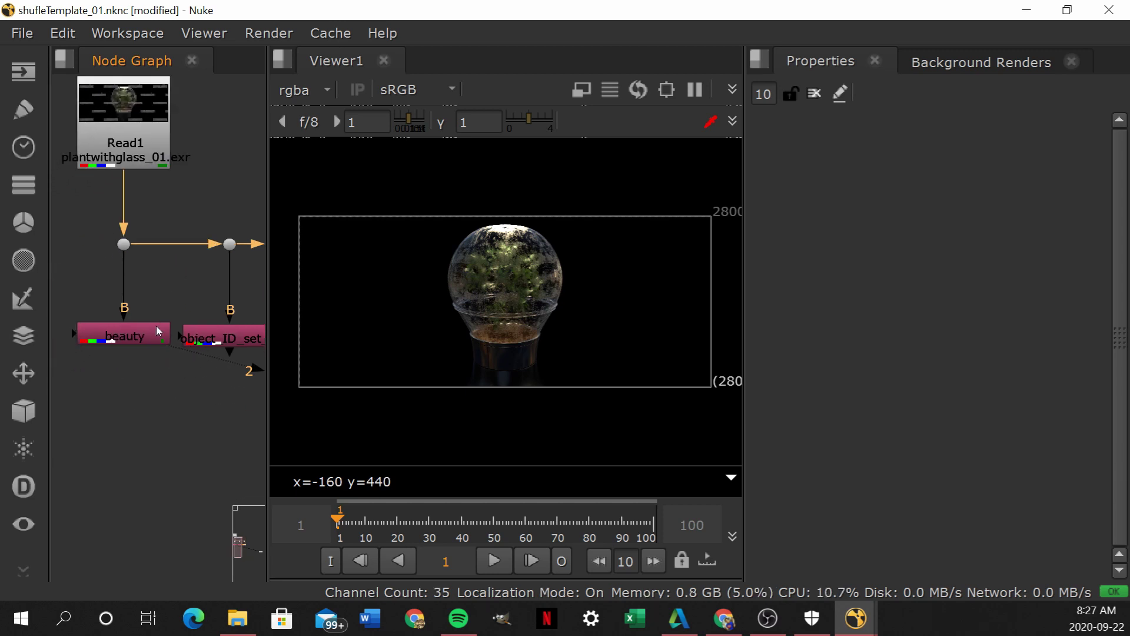
{"action": "left_click", "coordinate": [155, 327]}
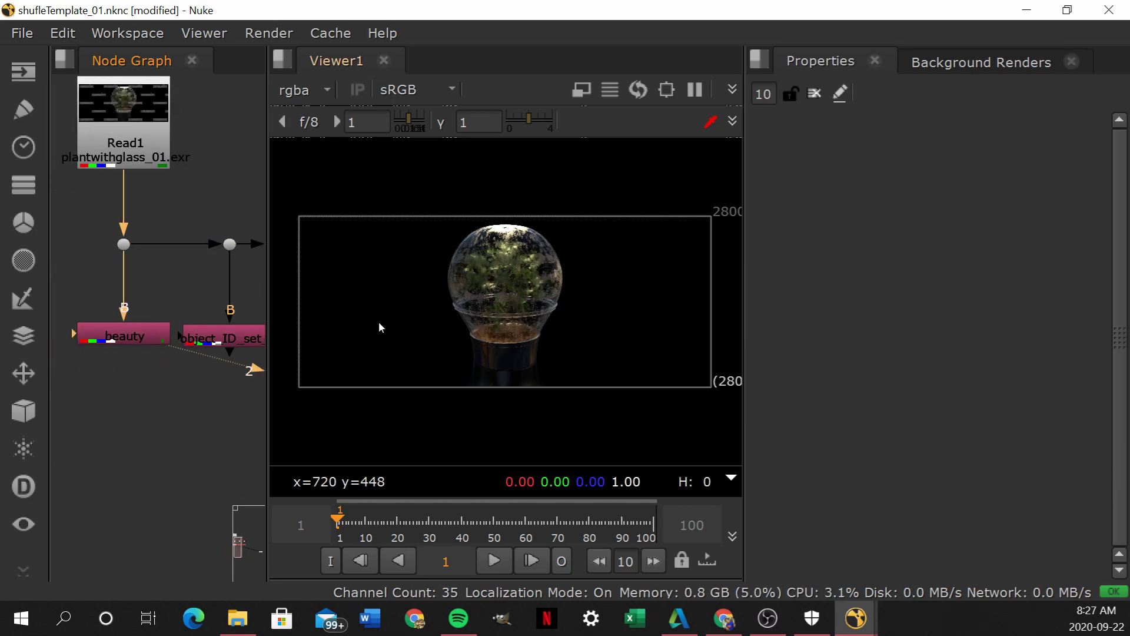
{"action": "scroll", "coordinate": [522, 344], "scroll_direction": "up", "scroll_amount": 6}
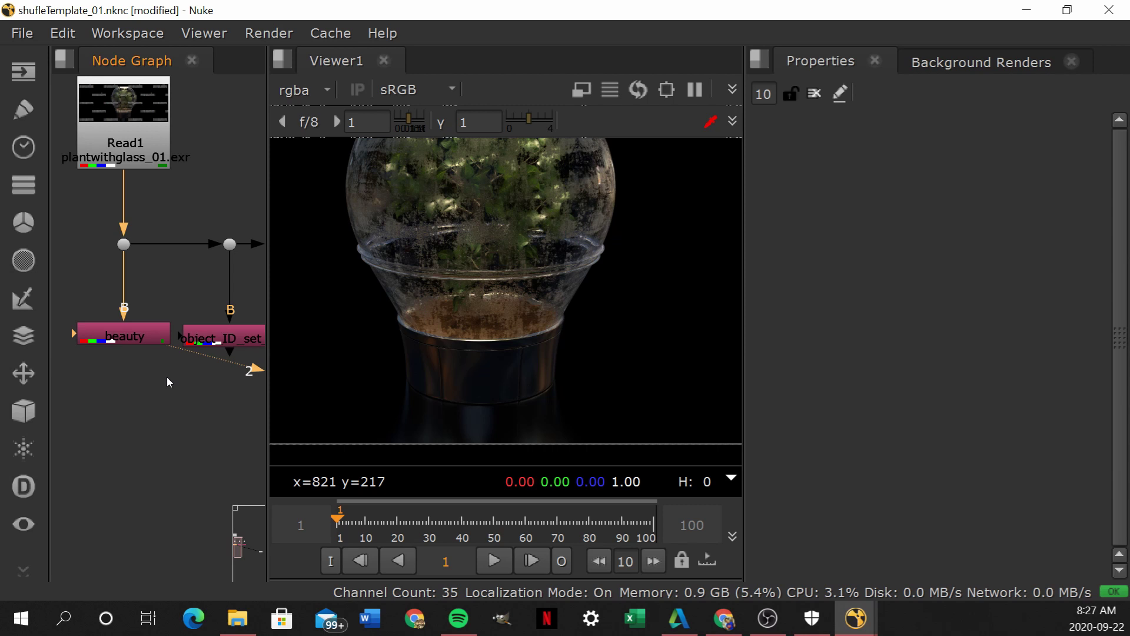
{"action": "scroll", "coordinate": [169, 382], "scroll_direction": "down", "scroll_amount": 4}
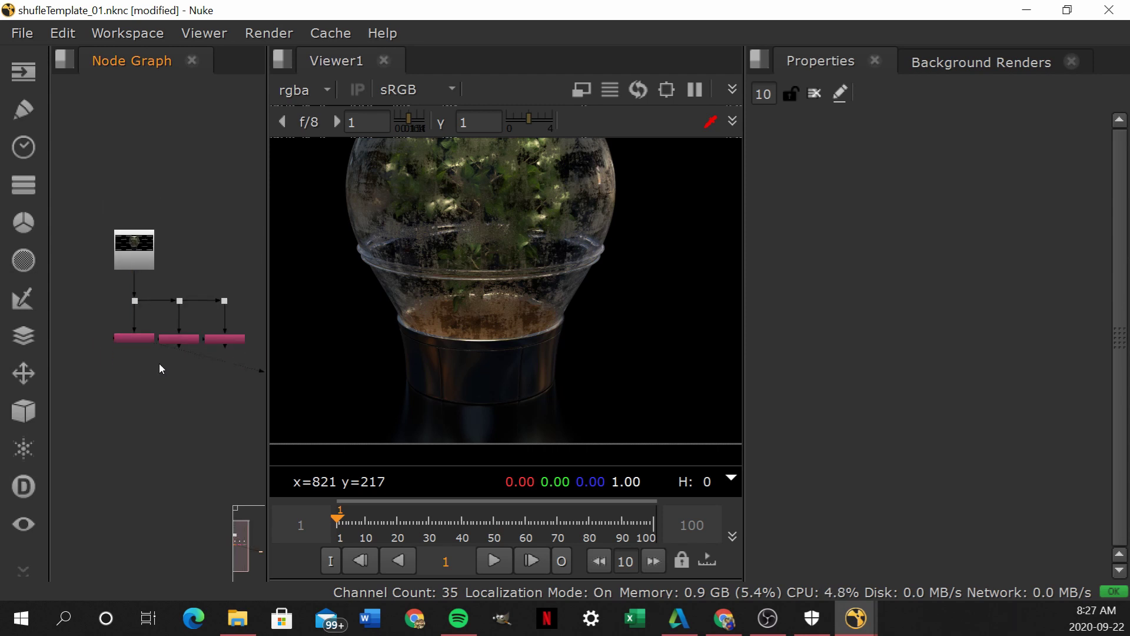
- Add a Grade1 node connected directly under the beauty Shuffle
{"action": "key", "text": "g"}
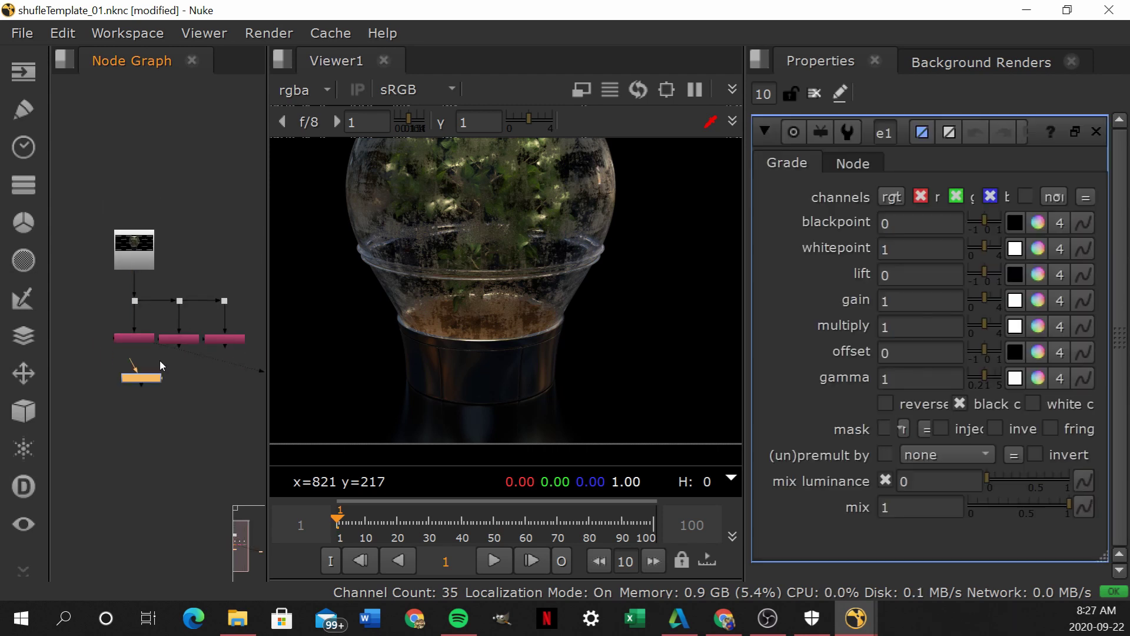
{"action": "scroll", "coordinate": [86, 369], "scroll_direction": "up", "scroll_amount": 4}
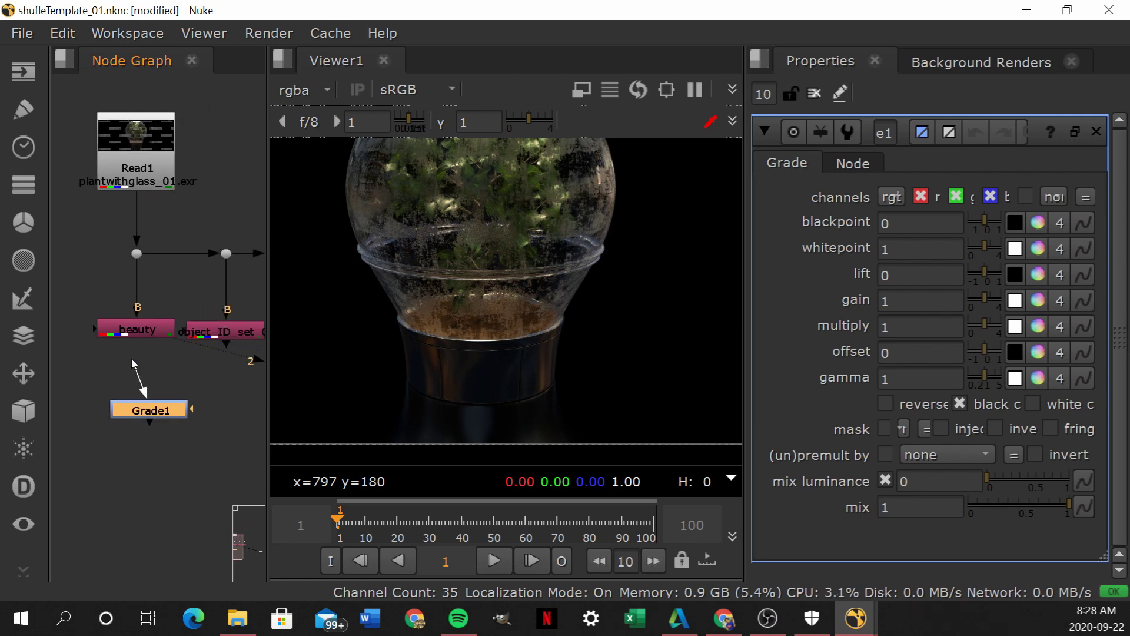
{"action": "left_click_drag", "start_coordinate": [131, 358], "coordinate": [146, 350]}
{"action": "left_click_drag", "start_coordinate": [158, 416], "coordinate": [147, 467]}
{"action": "middle_click_drag", "start_coordinate": [238, 364], "coordinate": [207, 372]}
- View object_ID_set_01's red, green and blue IDs and wire it into Grade1's mask input
{"action": "scroll", "coordinate": [207, 372], "scroll_direction": "down", "scroll_amount": 1}
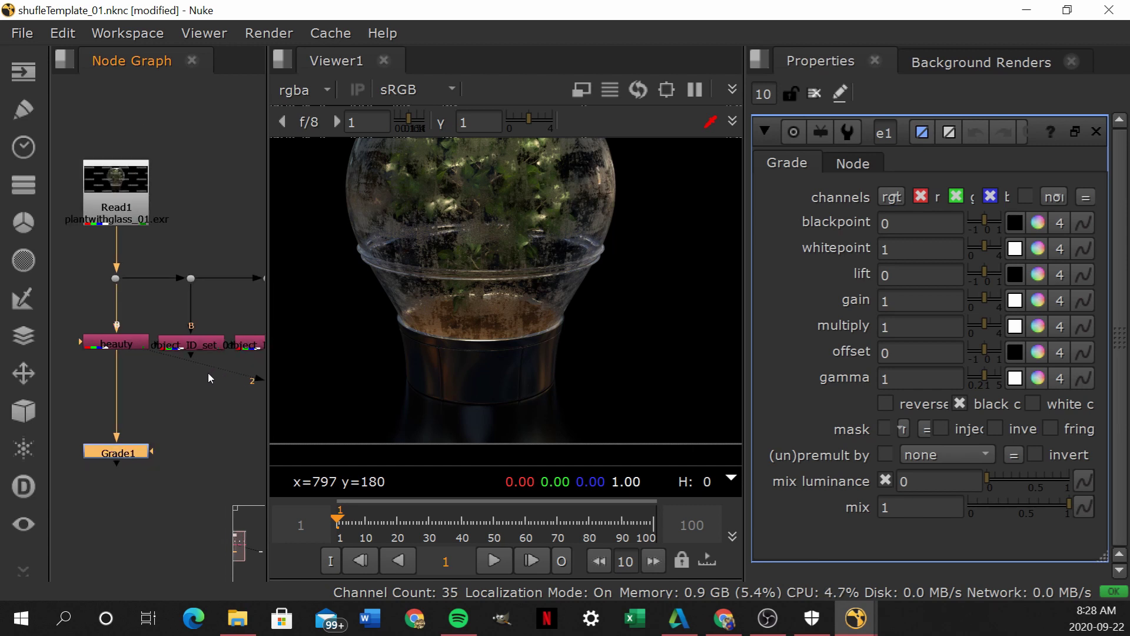
{"action": "middle_click_drag", "start_coordinate": [180, 326], "coordinate": [131, 315]}
{"action": "left_click_drag", "start_coordinate": [207, 332], "coordinate": [228, 332]}
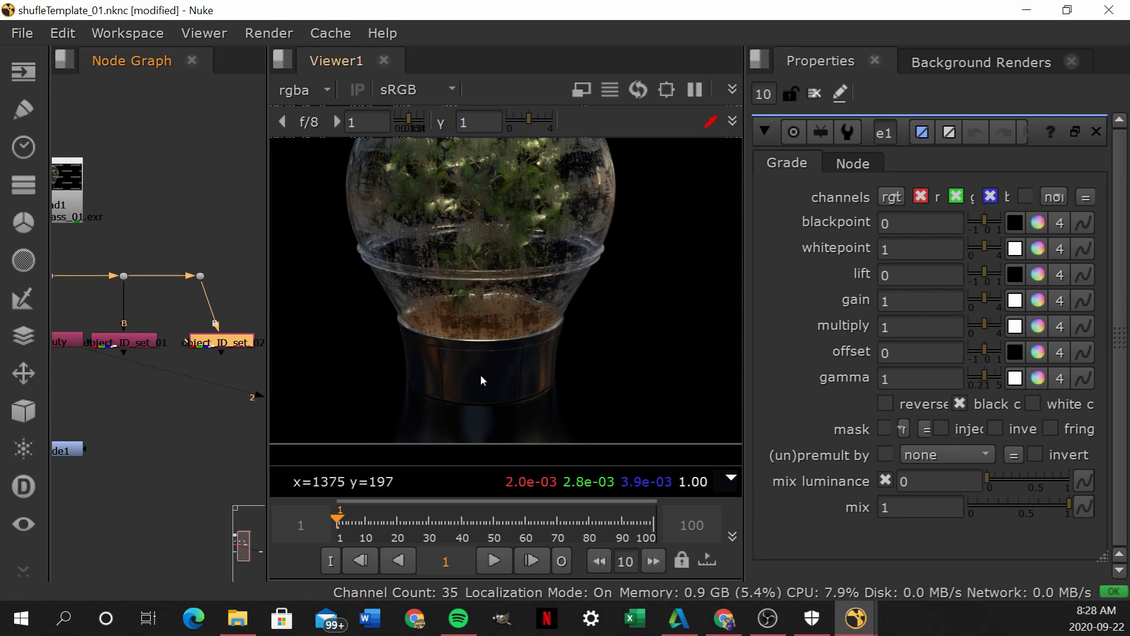
{"action": "left_click", "coordinate": [133, 340]}
{"action": "key", "text": "2"}
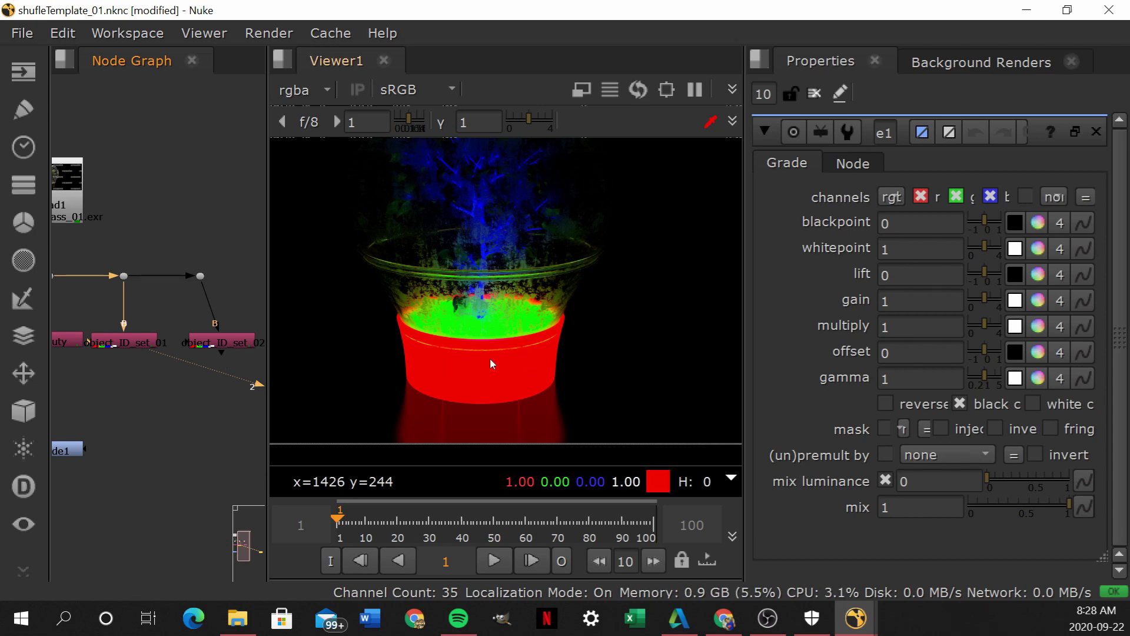
{"action": "middle_click_drag", "start_coordinate": [172, 435], "coordinate": [211, 434]}
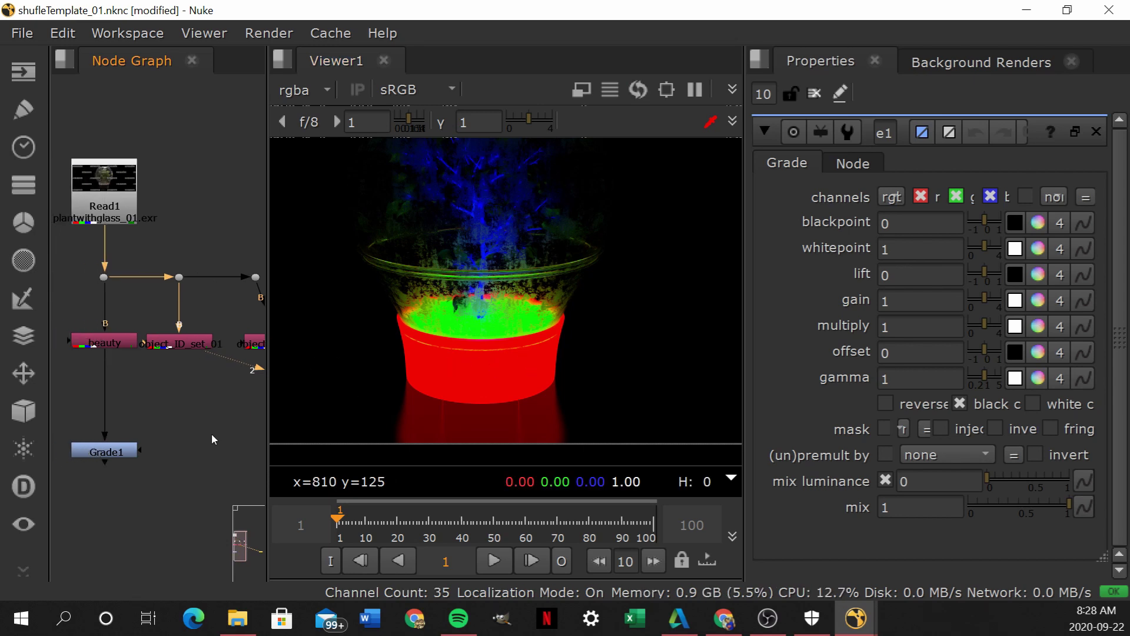
{"action": "left_click_drag", "start_coordinate": [142, 451], "coordinate": [189, 341]}
- Set Grade1's mask channel to rgba.red and view Grade1's output
{"action": "left_click", "coordinate": [121, 451]}
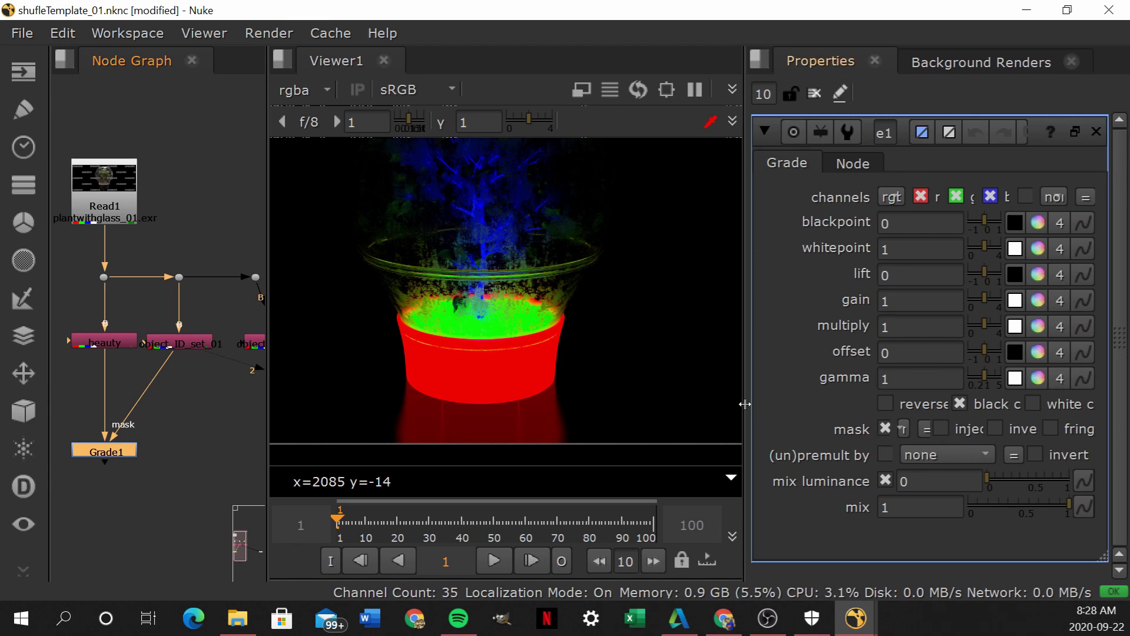
{"action": "left_click_drag", "start_coordinate": [743, 404], "coordinate": [589, 405]}
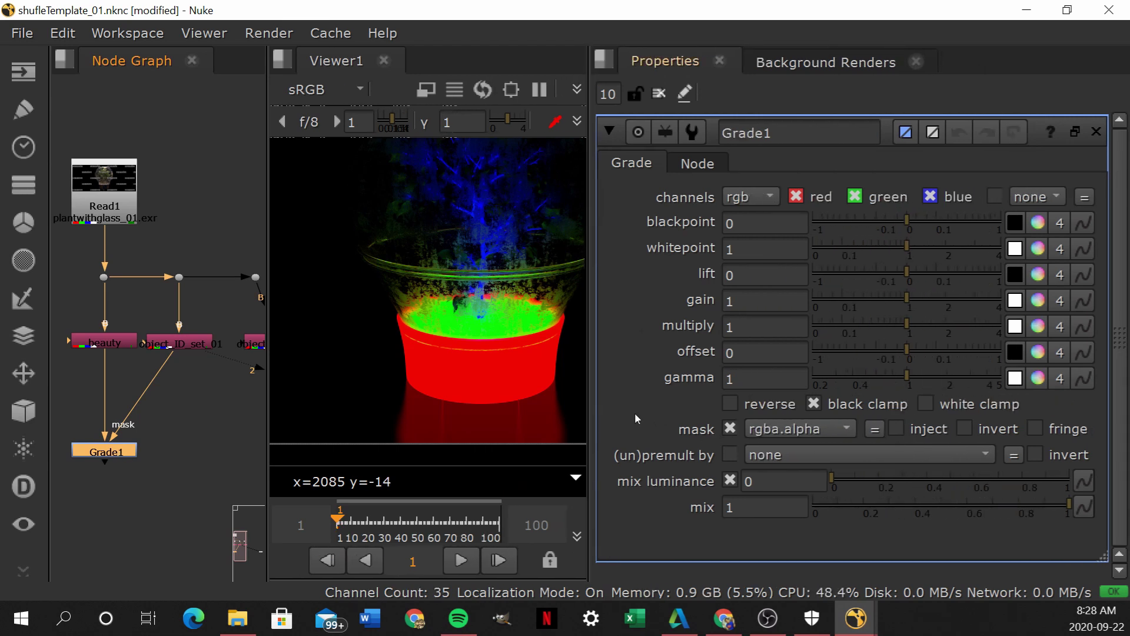
{"action": "left_click", "coordinate": [811, 430]}
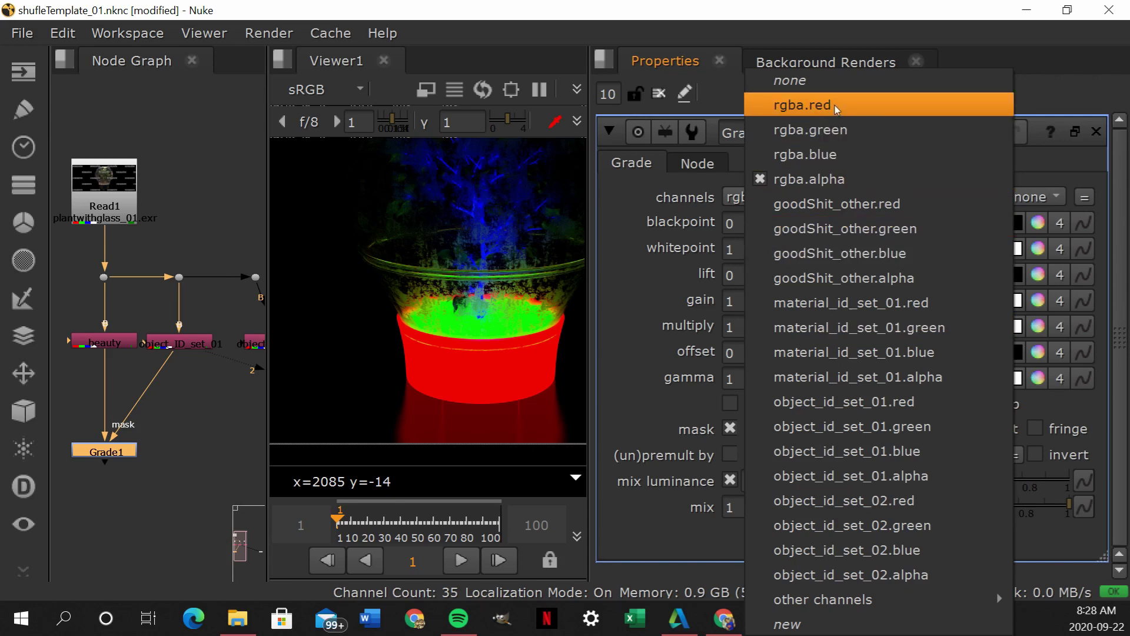
{"action": "left_click", "coordinate": [837, 107]}
{"action": "left_click", "coordinate": [112, 455]}
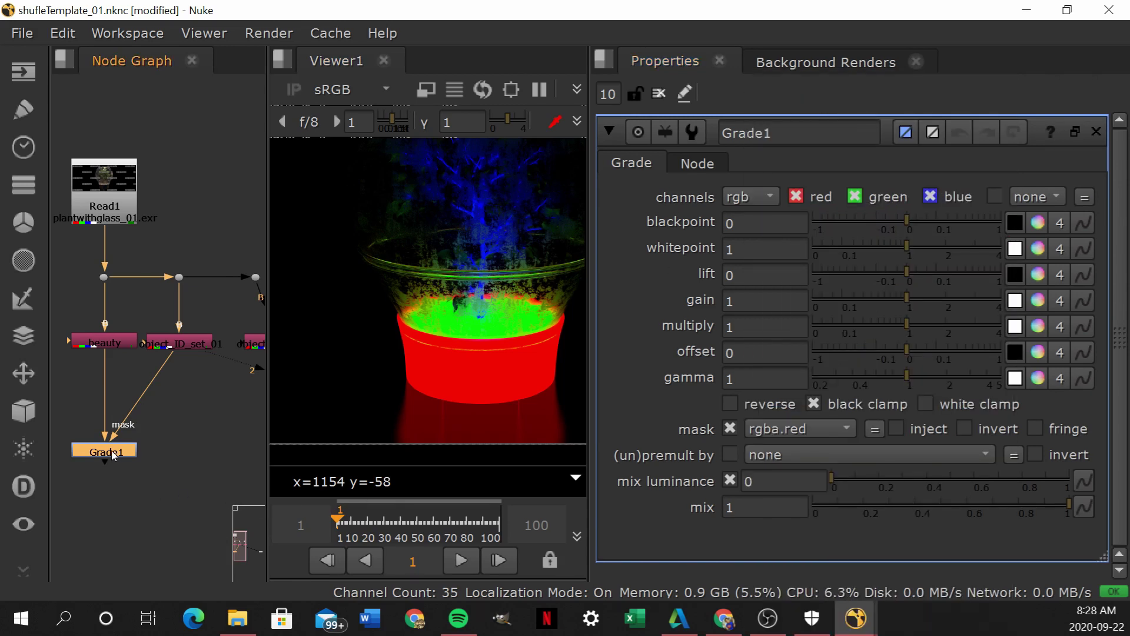
{"action": "key", "text": "2"}
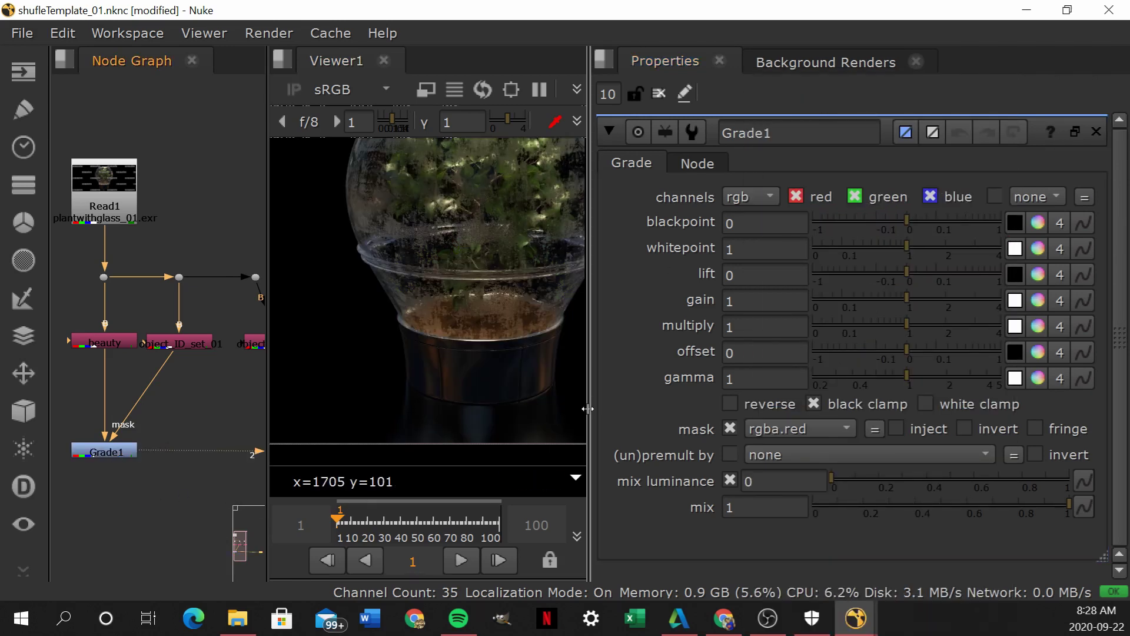
- Set Grade1's multiply to gold (1, 0.805298, 0.195311) to tint the pot
{"action": "left_click_drag", "start_coordinate": [591, 403], "coordinate": [850, 404]}
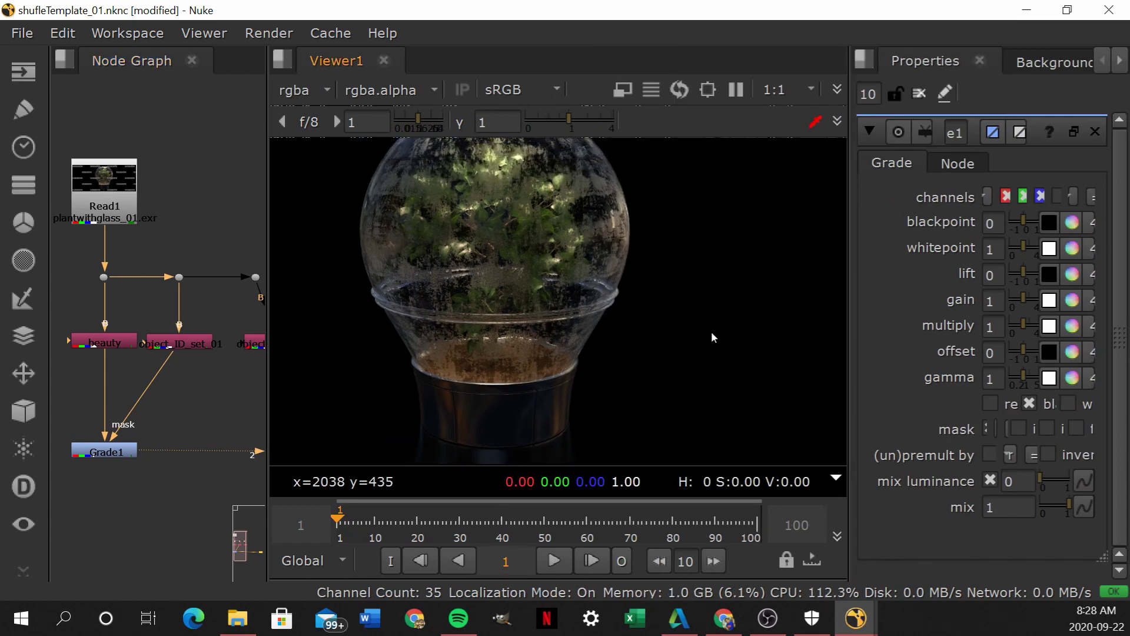
{"action": "left_click_drag", "start_coordinate": [850, 355], "coordinate": [732, 356]}
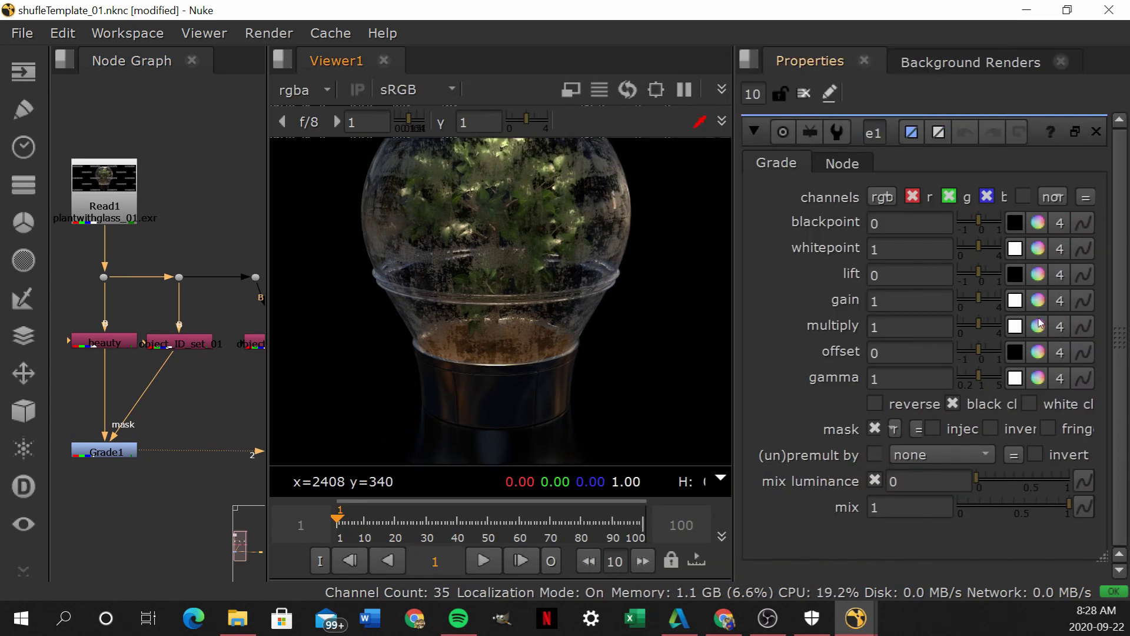
{"action": "left_click", "coordinate": [1040, 325]}
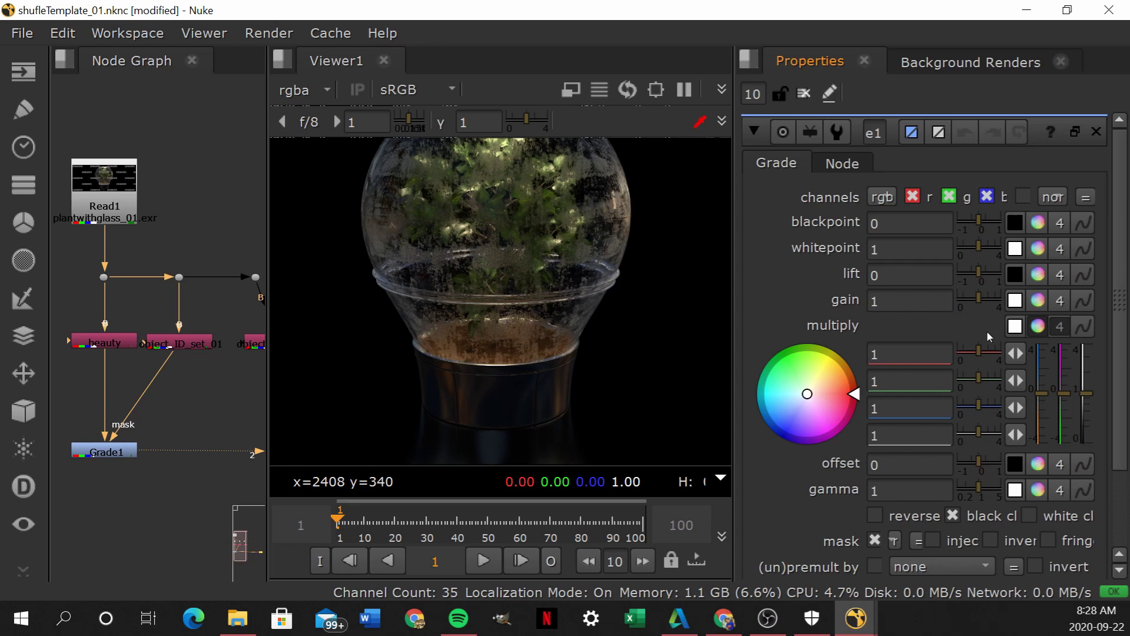
{"action": "left_click_drag", "start_coordinate": [854, 406], "coordinate": [843, 359]}
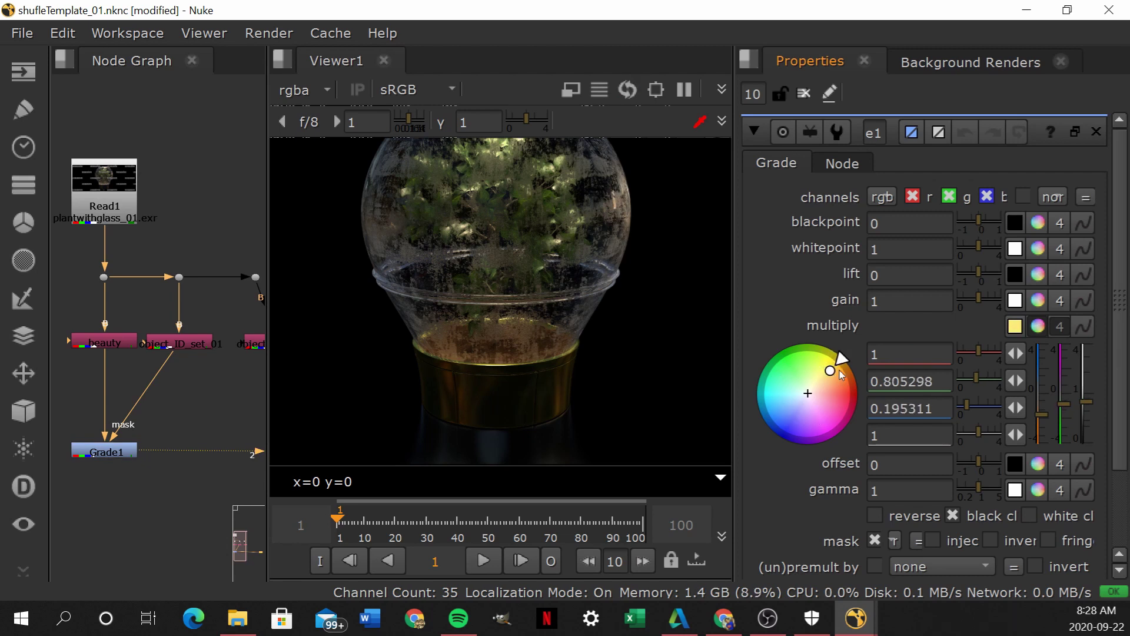
{"action": "middle_click_drag", "start_coordinate": [170, 392], "coordinate": [154, 362]}
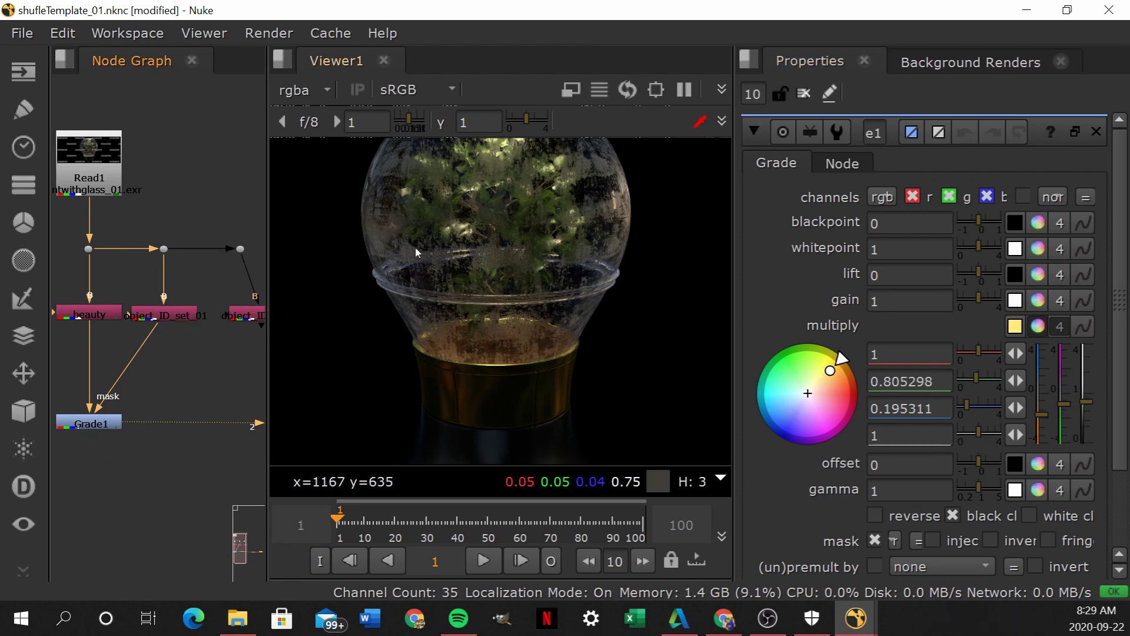
- Tidy the node graph by moving the plant Read node up and right
{"action": "middle_click_drag", "start_coordinate": [168, 406], "coordinate": [198, 392]}
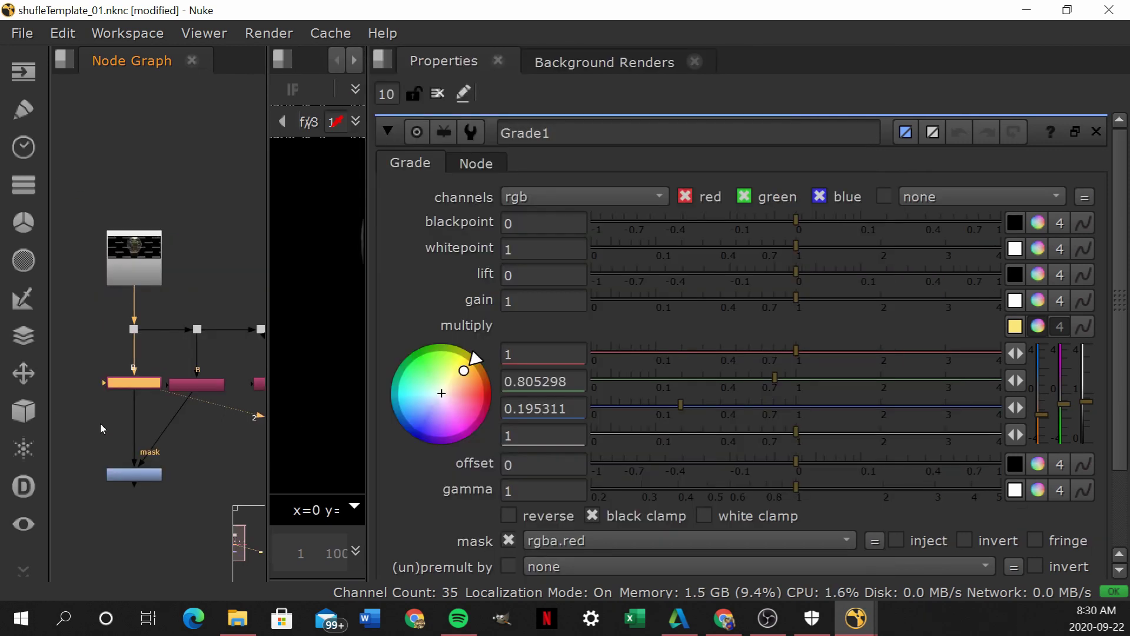
{"action": "left_click", "coordinate": [212, 386]}
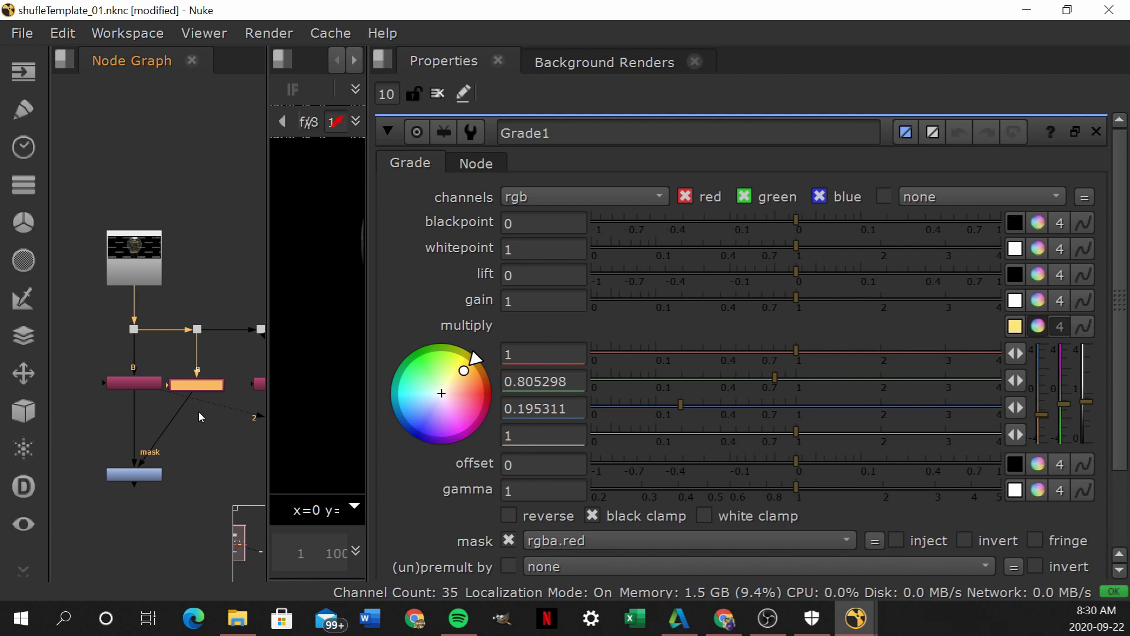
{"action": "mouse_move", "coordinate": [143, 273]}
{"action": "left_mouse_down"}
{"action": "mouse_move", "coordinate": [160, 257]}
{"action": "mouse_move", "coordinate": [142, 271]}
{"action": "left_mouse_up"}
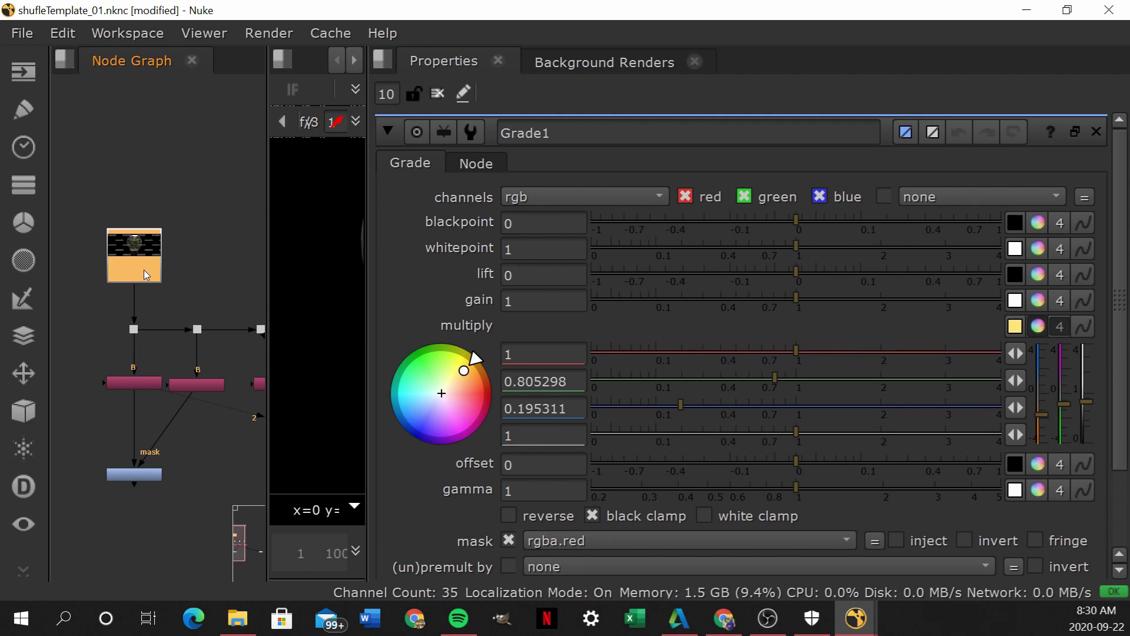
{"action": "left_click_drag", "start_coordinate": [150, 268], "coordinate": [160, 253]}
{"action": "middle_click_drag", "start_coordinate": [106, 368], "coordinate": [152, 372]}
{"action": "left_click", "coordinate": [165, 442]}
- Create a Grade2 node and connect its input to the beauty node
{"action": "key", "text": "Tab"}
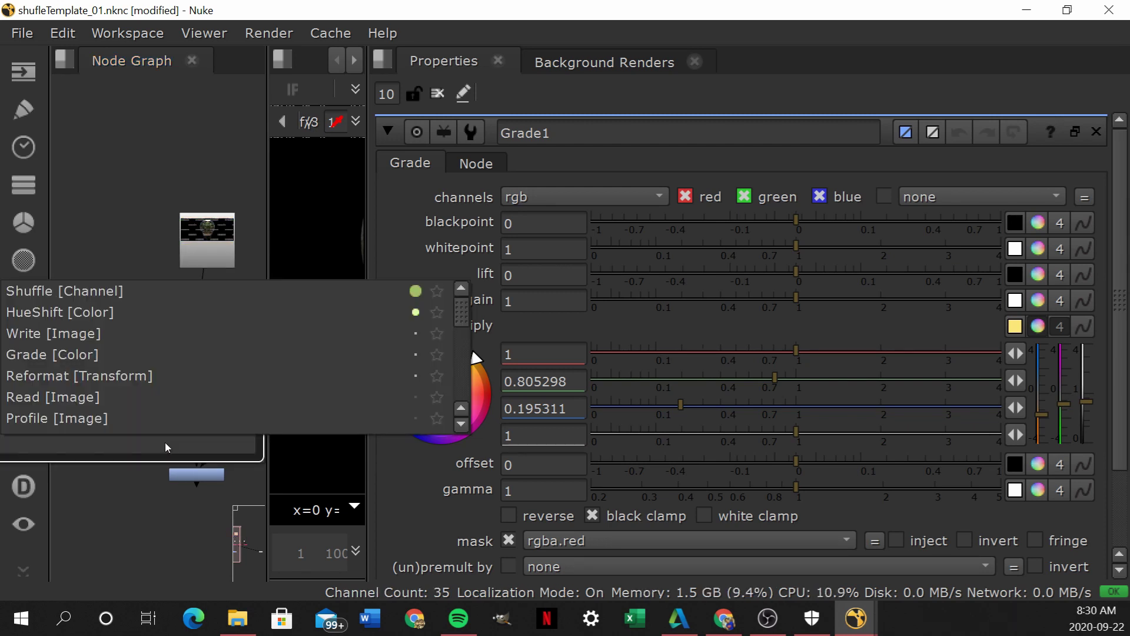
{"action": "type", "text": "g"}
{"action": "key", "text": "BackSpace"}
{"action": "key", "text": "Escape"}
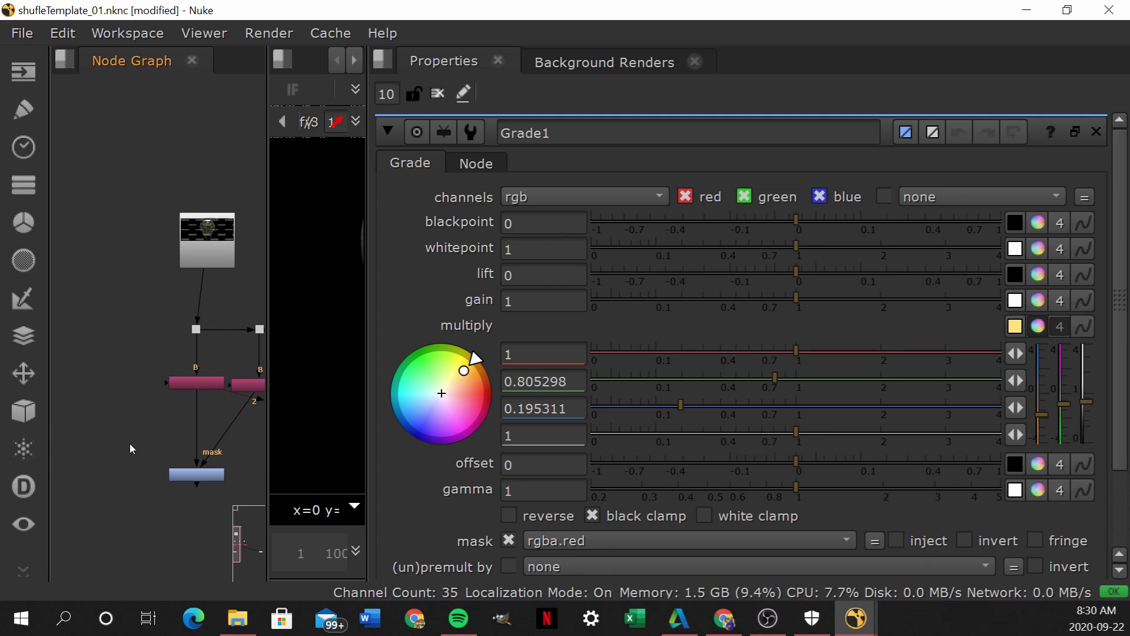
{"action": "key", "text": "g"}
{"action": "left_click_drag", "start_coordinate": [95, 385], "coordinate": [225, 347]}
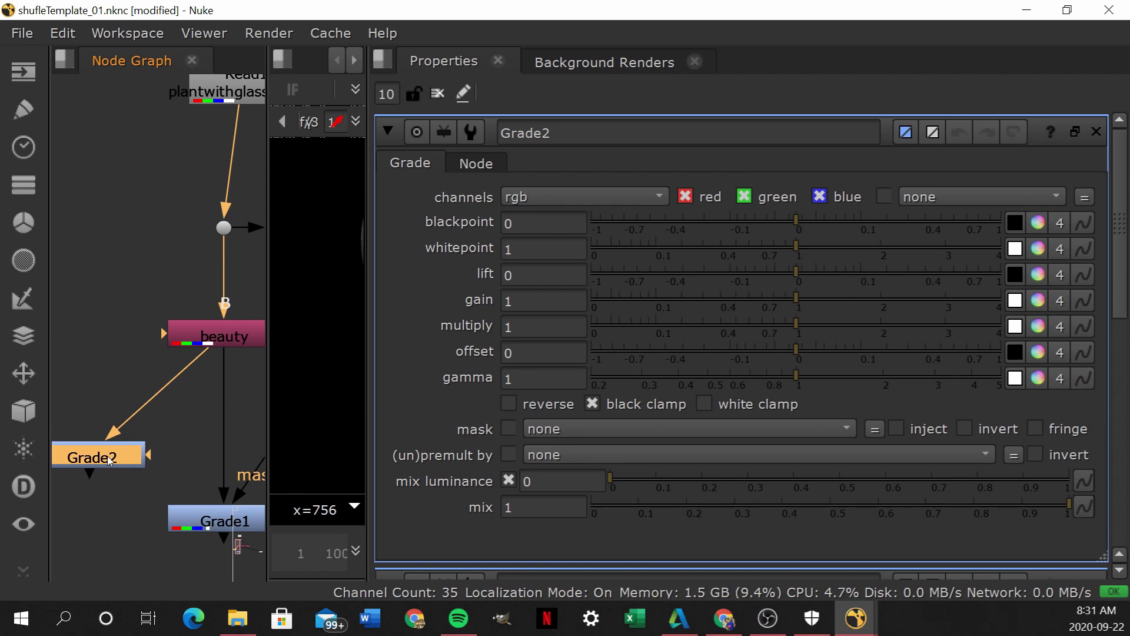
- Set Grade2's mask to object_id_set_01.red
{"action": "left_click", "coordinate": [586, 431]}
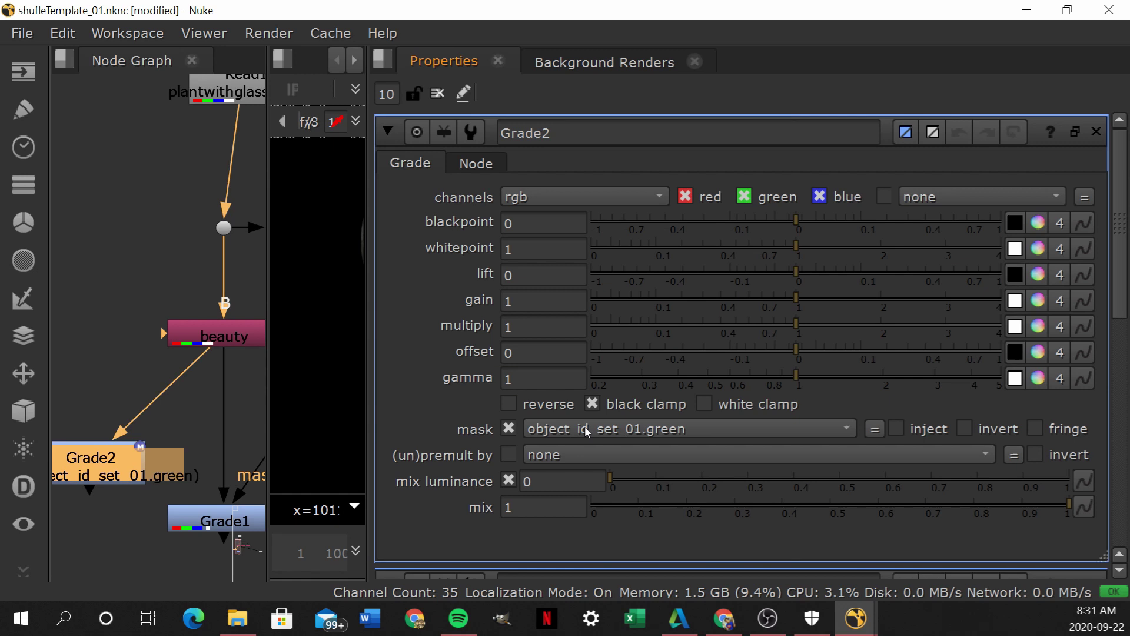
{"action": "scroll", "coordinate": [586, 432], "scroll_direction": "down", "scroll_amount": 1}
{"action": "left_click", "coordinate": [587, 431]}
{"action": "left_click", "coordinate": [587, 429]}
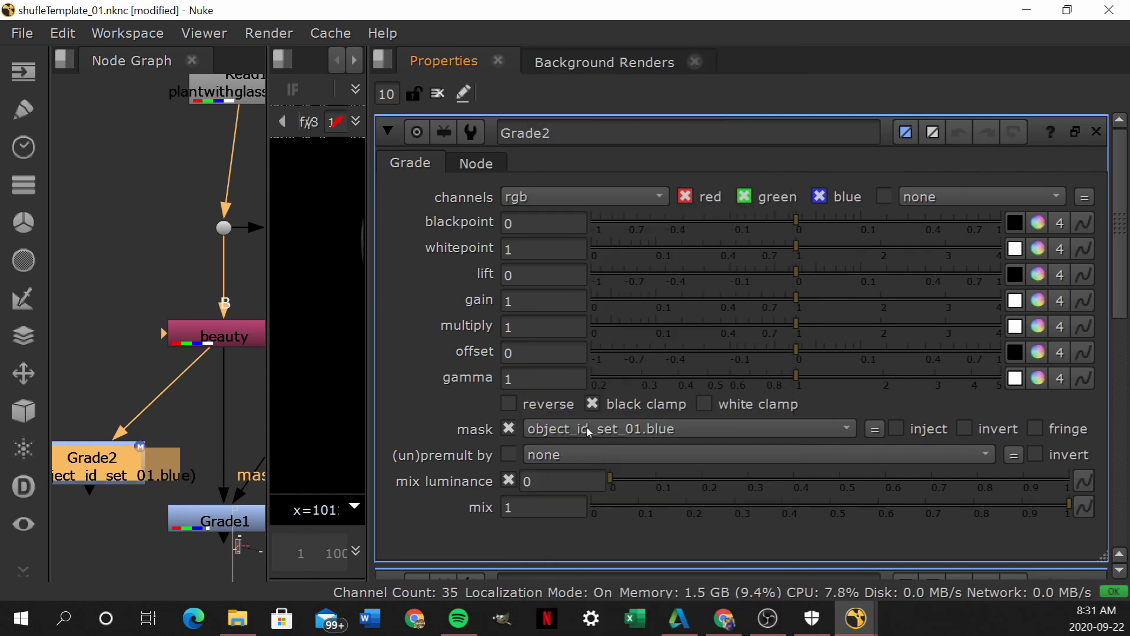
{"action": "left_click", "coordinate": [828, 429]}
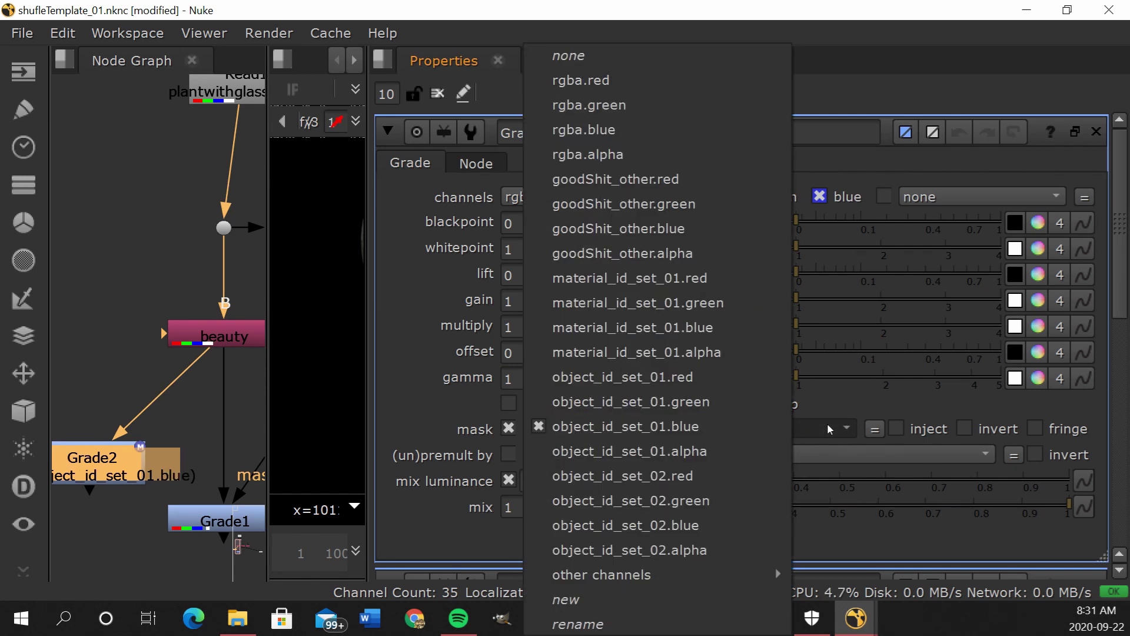
{"action": "left_click", "coordinate": [680, 383]}
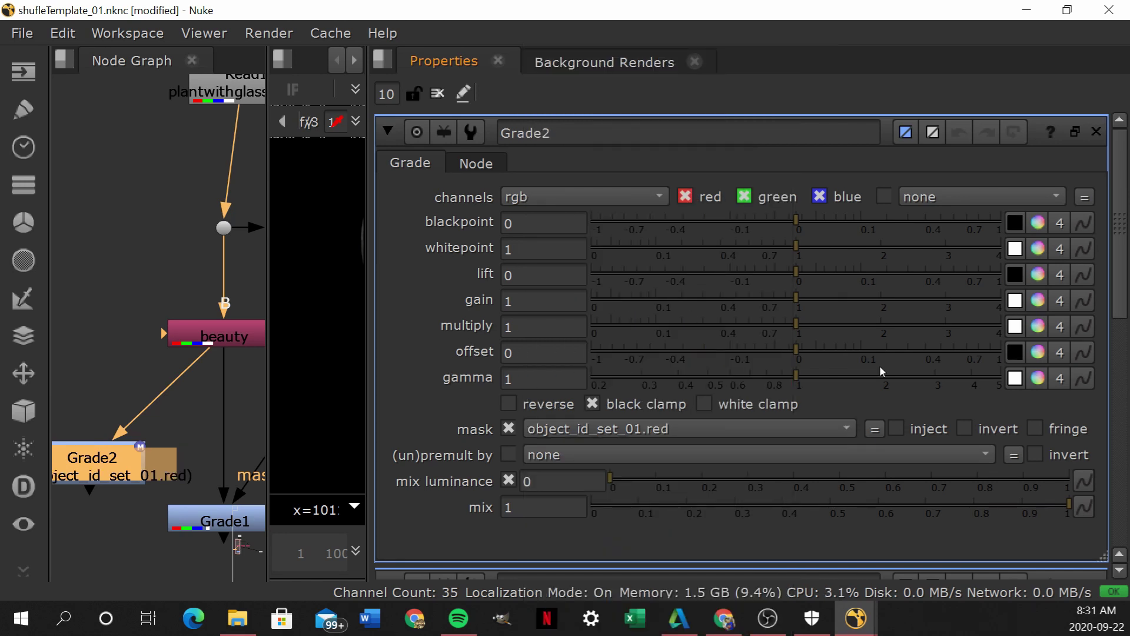
- Tint Grade2's multiply orange (1, 0.289039, 0.064906) and widen the viewer to show the render
{"action": "left_click", "coordinate": [1037, 326]}
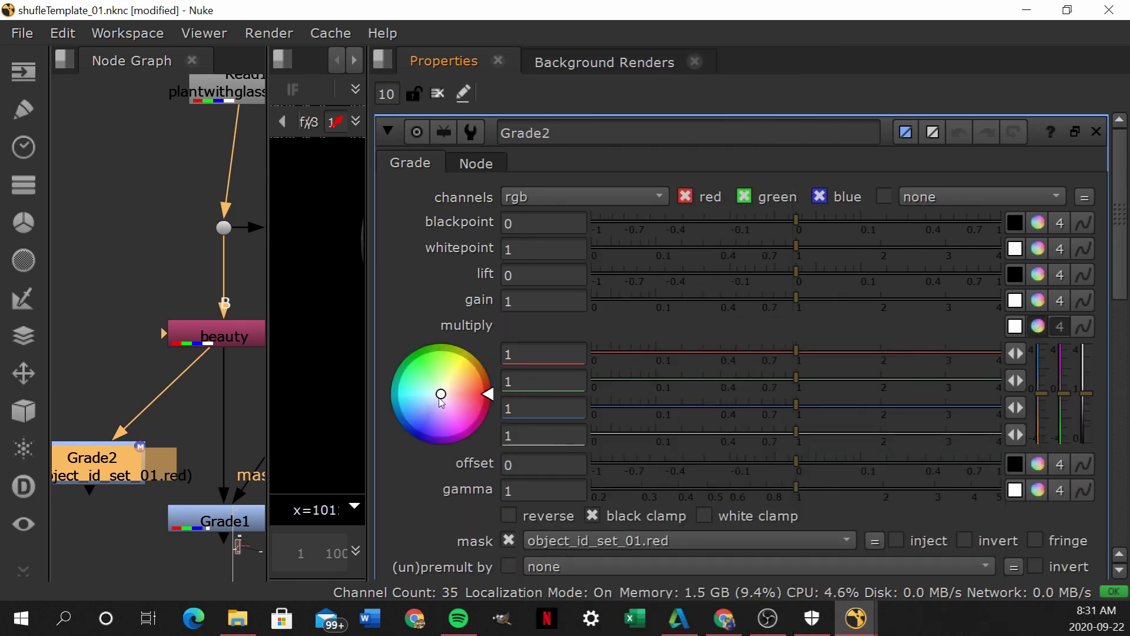
{"action": "left_click_drag", "start_coordinate": [441, 400], "coordinate": [807, 305]}
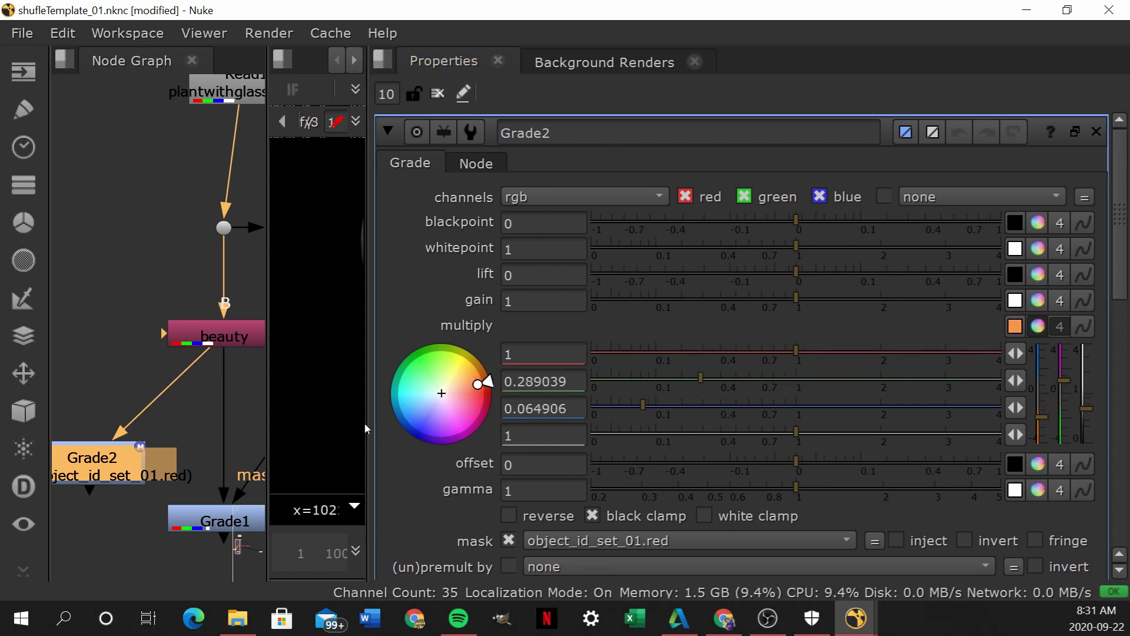
{"action": "left_click_drag", "start_coordinate": [365, 428], "coordinate": [619, 428]}
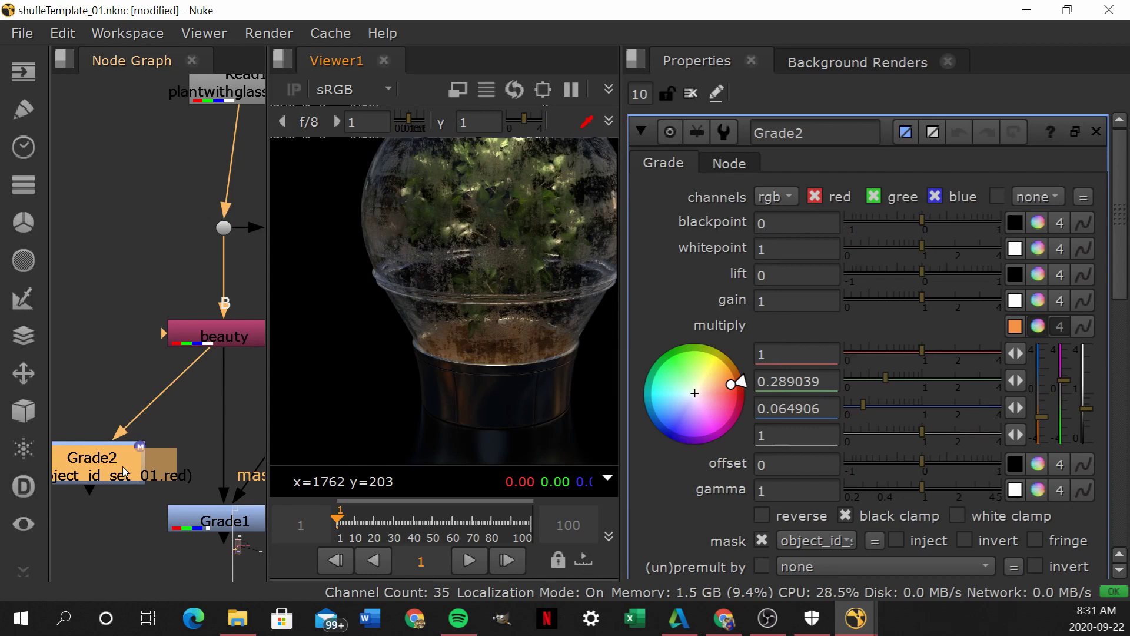
{"action": "left_click_drag", "start_coordinate": [124, 471], "coordinate": [113, 473]}
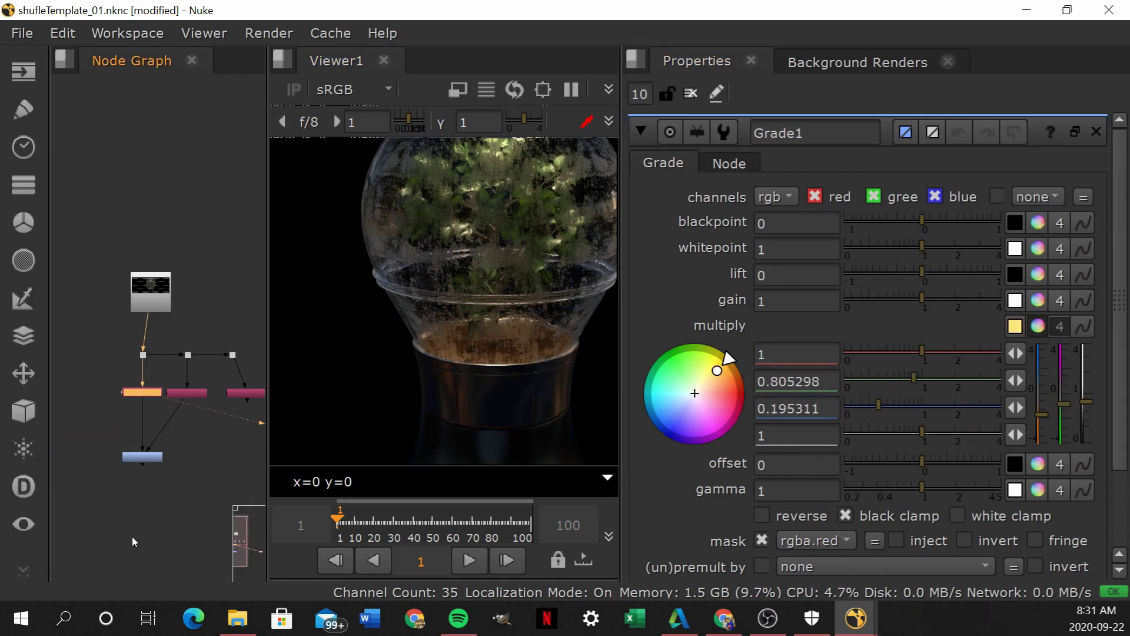
- Add a new Grade2 node fed by Grade1 and placed directly beneath it
{"action": "middle_click_drag", "start_coordinate": [131, 536], "coordinate": [107, 529]}
{"action": "scroll", "coordinate": [126, 489], "scroll_direction": "up", "scroll_amount": 2}
{"action": "left_click", "coordinate": [118, 519]}
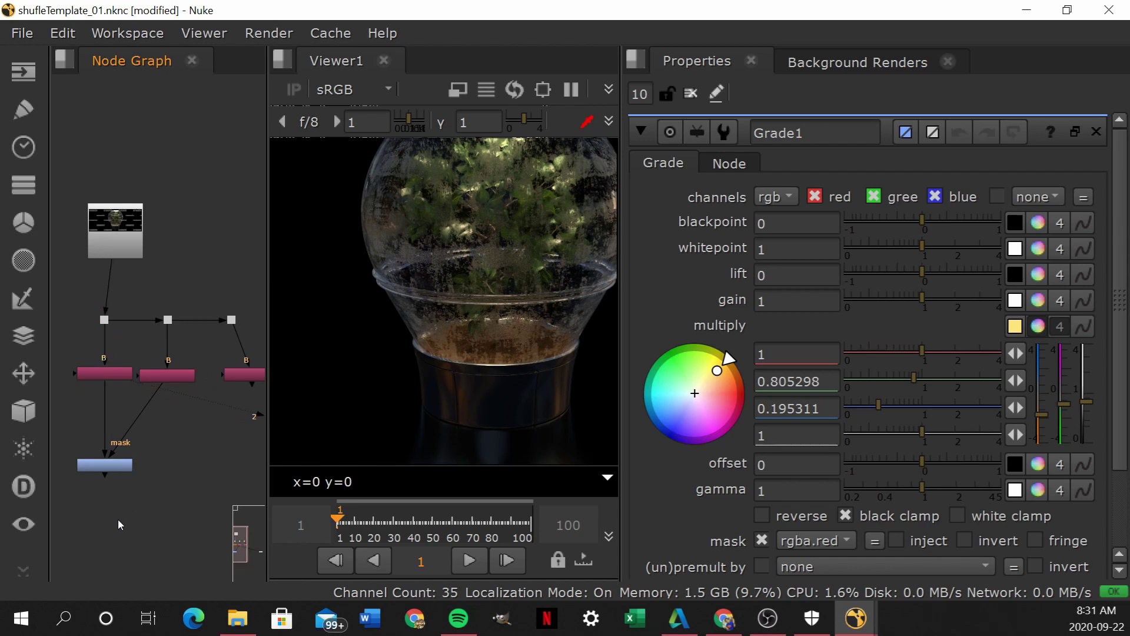
{"action": "key", "text": "g"}
{"action": "scroll", "coordinate": [99, 497], "scroll_direction": "up", "scroll_amount": 3}
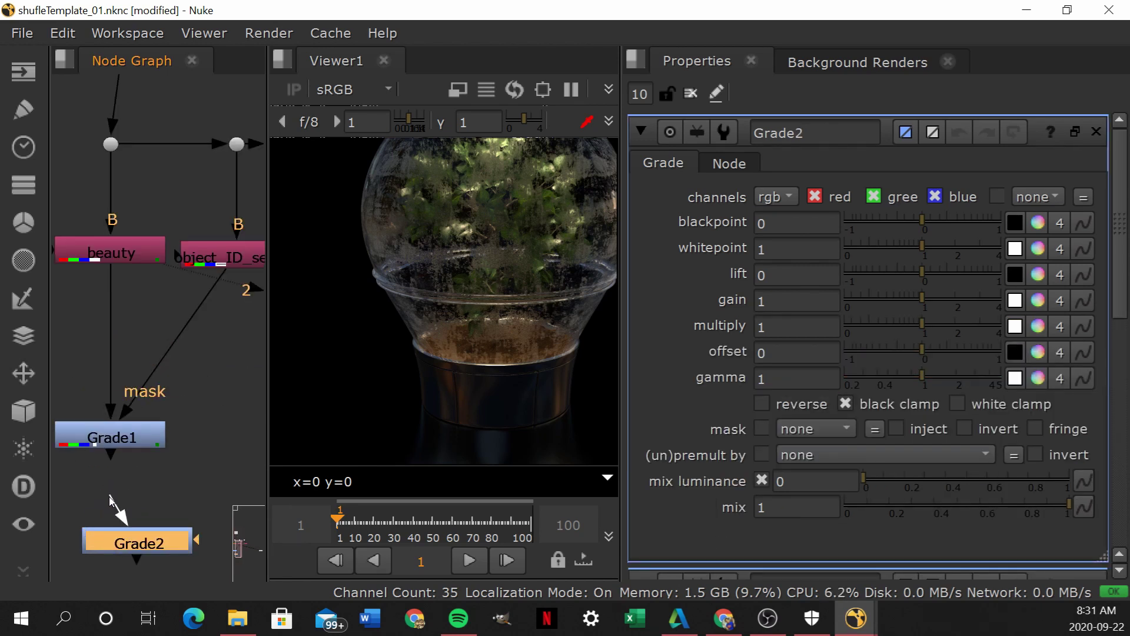
{"action": "left_click_drag", "start_coordinate": [131, 519], "coordinate": [112, 439]}
{"action": "left_click_drag", "start_coordinate": [149, 546], "coordinate": [122, 553]}
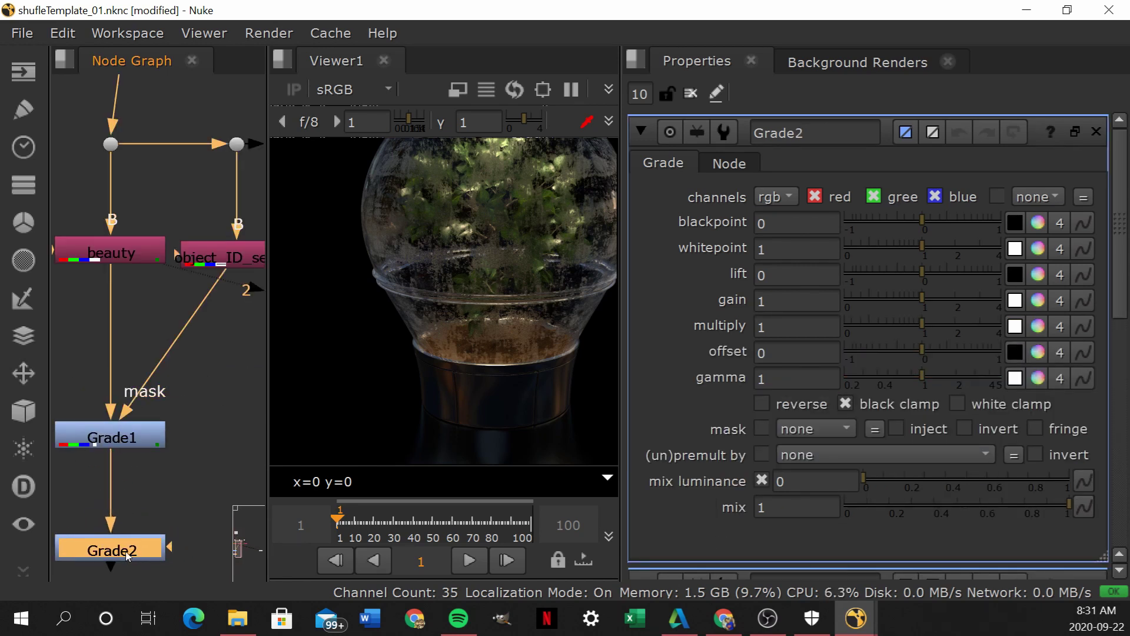
- View the object ID matte and wire Grade2's mask input to object_ID_set_01
{"action": "middle_click_drag", "start_coordinate": [147, 497], "coordinate": [111, 495]}
{"action": "scroll", "coordinate": [109, 491], "scroll_direction": "down", "scroll_amount": 2}
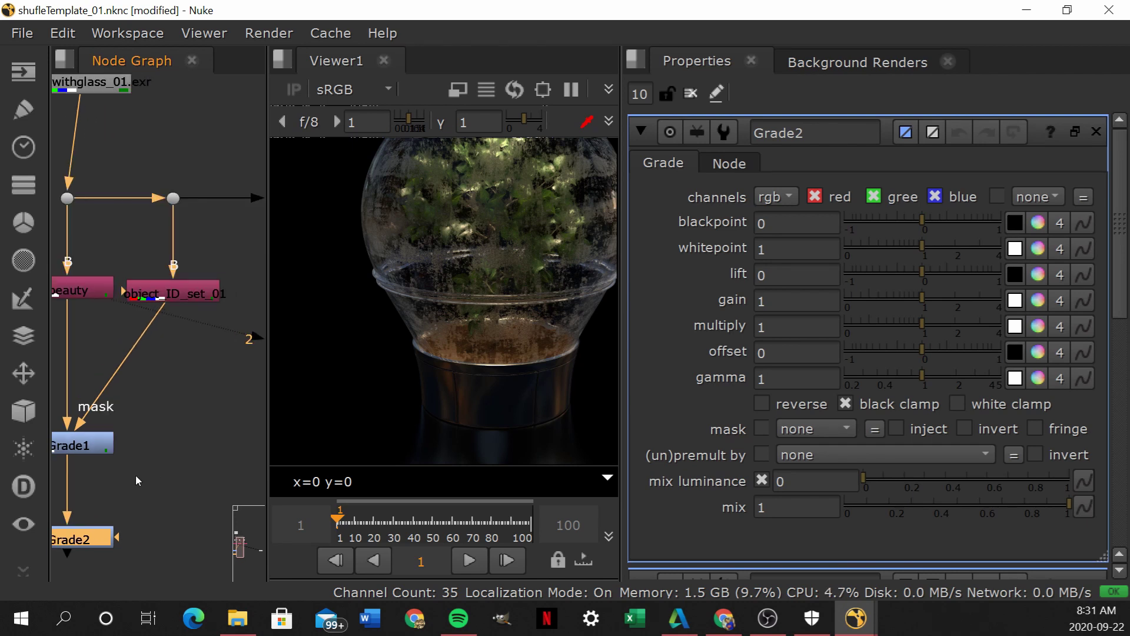
{"action": "left_click", "coordinate": [258, 296]}
{"action": "key", "text": "1"}
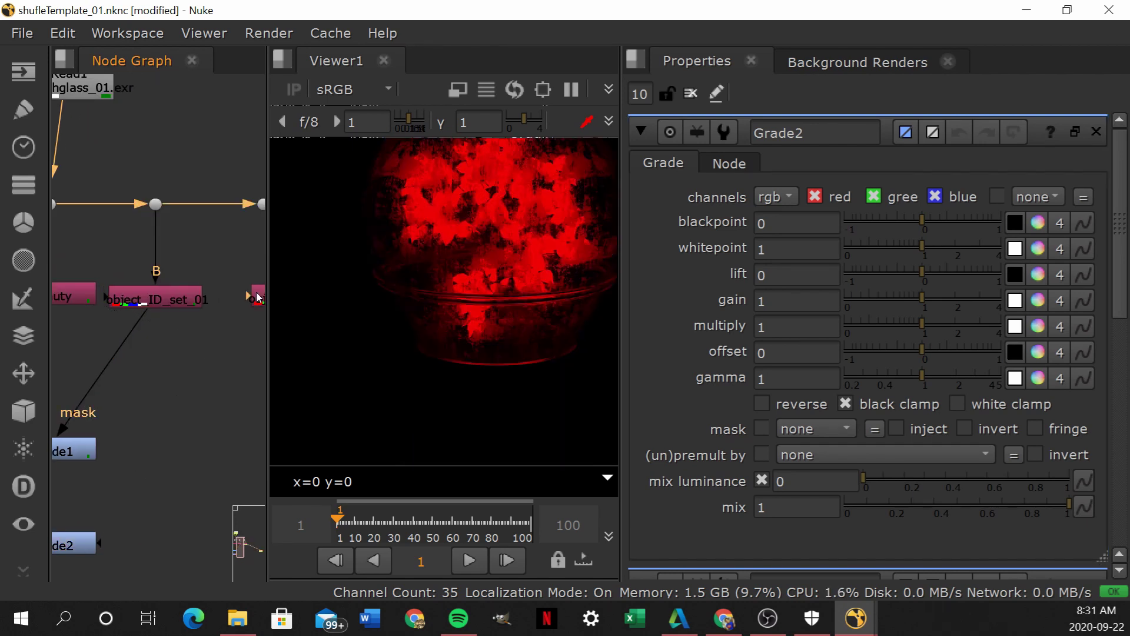
{"action": "scroll", "coordinate": [126, 552], "scroll_direction": "down", "scroll_amount": 2}
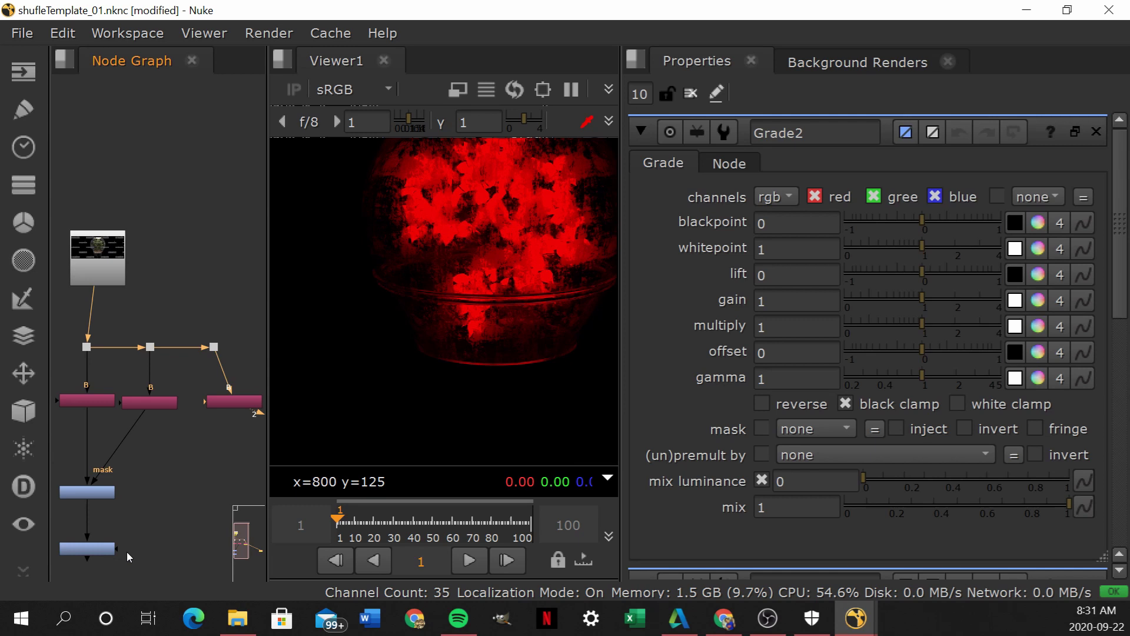
{"action": "scroll", "coordinate": [122, 552], "scroll_direction": "up", "scroll_amount": 2}
{"action": "middle_click_drag", "start_coordinate": [115, 546], "coordinate": [92, 544]}
{"action": "left_click_drag", "start_coordinate": [92, 544], "coordinate": [253, 302]}
- View Grade2's result and set its mask channel to rgba.red
{"action": "middle_click_drag", "start_coordinate": [52, 527], "coordinate": [125, 496]}
{"action": "scroll", "coordinate": [125, 496], "scroll_direction": "up", "scroll_amount": 1}
{"action": "left_click", "coordinate": [180, 484]}
{"action": "key", "text": "2"}
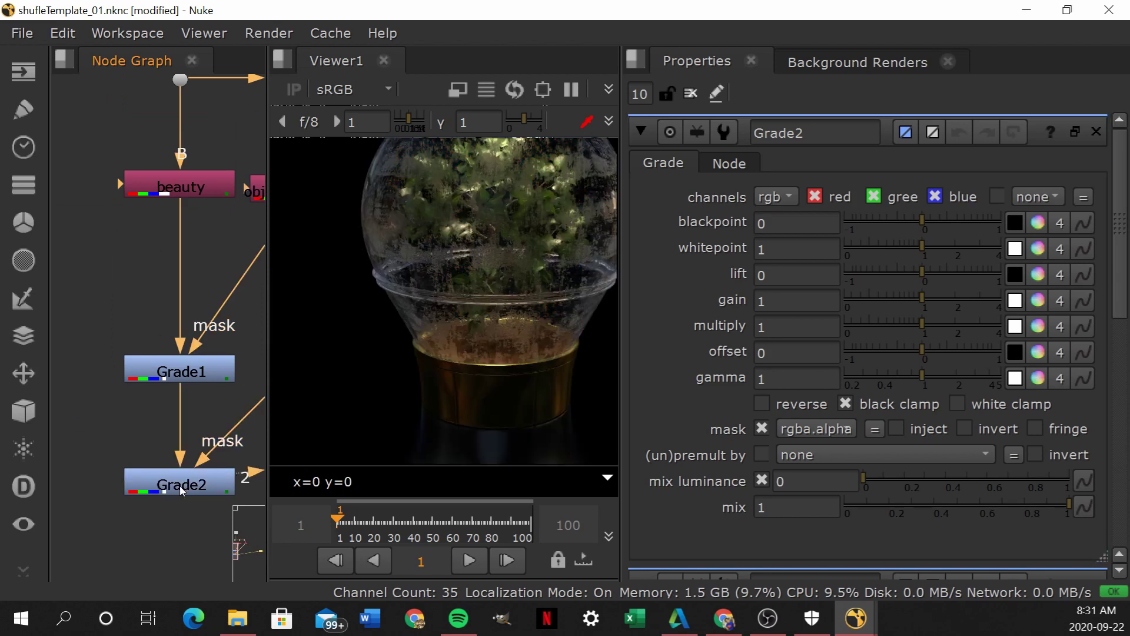
{"action": "left_click", "coordinate": [825, 429]}
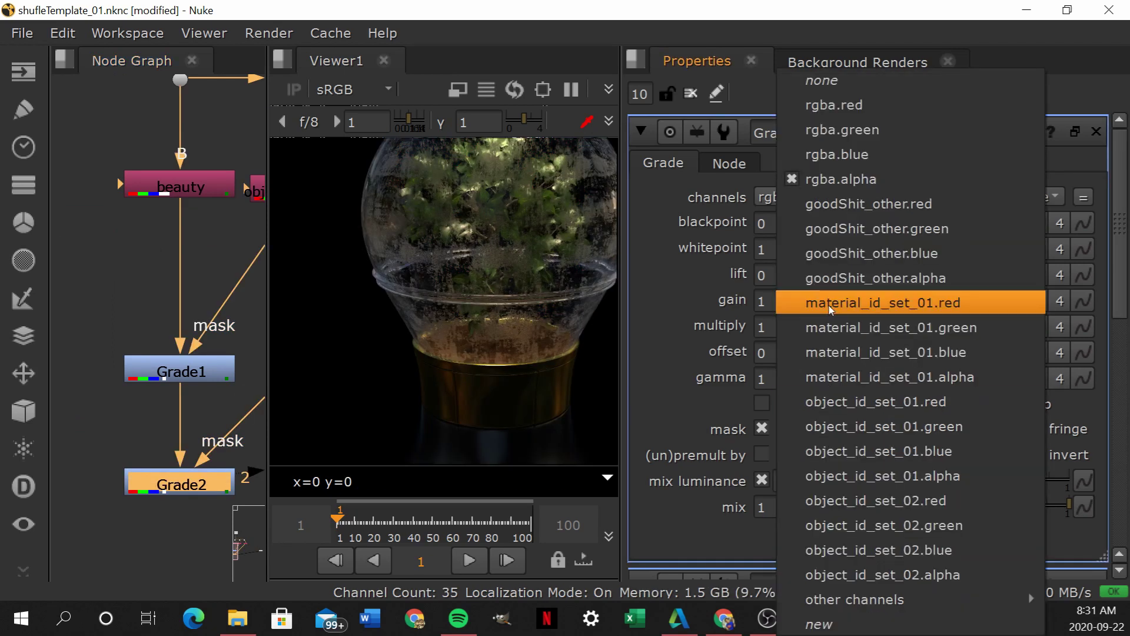
{"action": "left_click", "coordinate": [870, 110]}
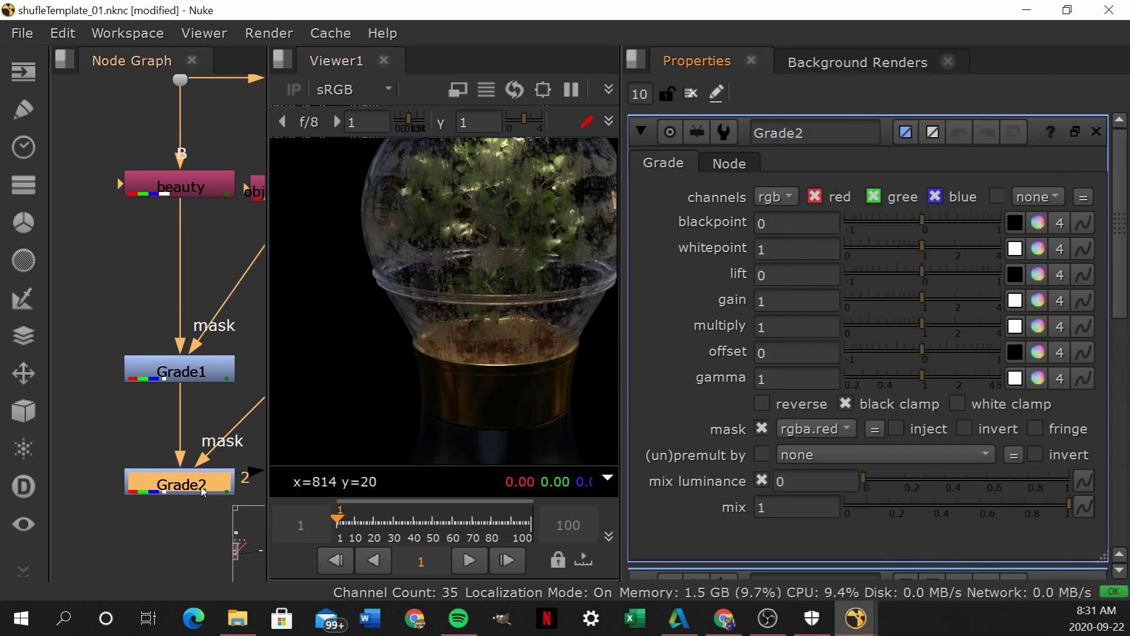
- Set Grade2's multiply to blue (0, 0.117365, 1) so the masked leaves turn blue
{"action": "left_click", "coordinate": [1037, 326]}
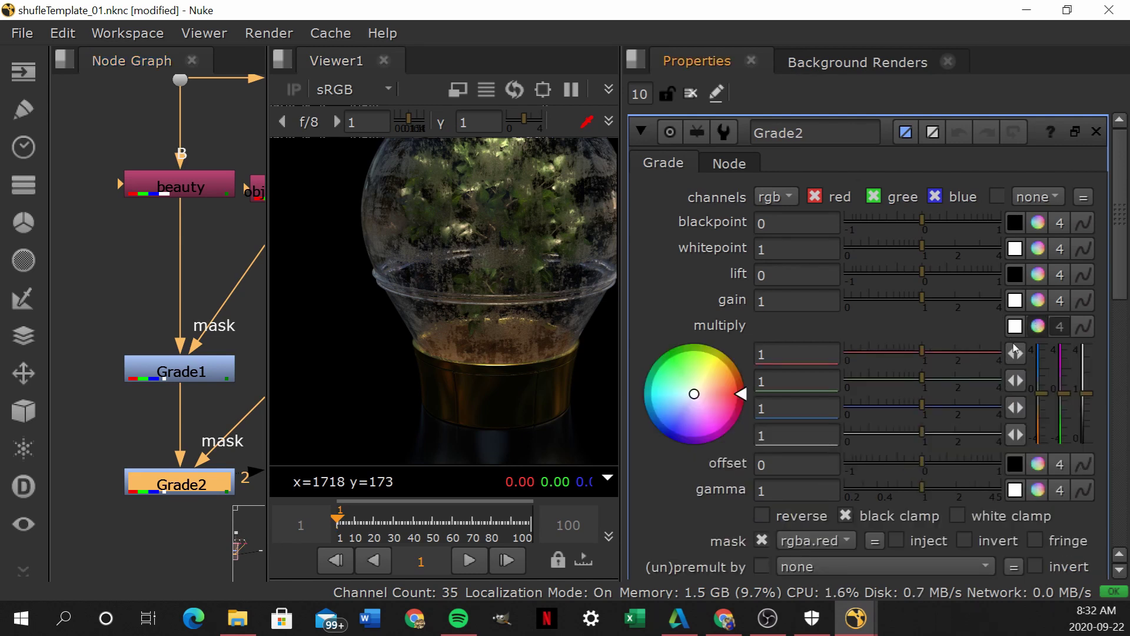
{"action": "left_click_drag", "start_coordinate": [695, 395], "coordinate": [906, 391]}
{"action": "middle_click_drag", "start_coordinate": [522, 271], "coordinate": [461, 328]}
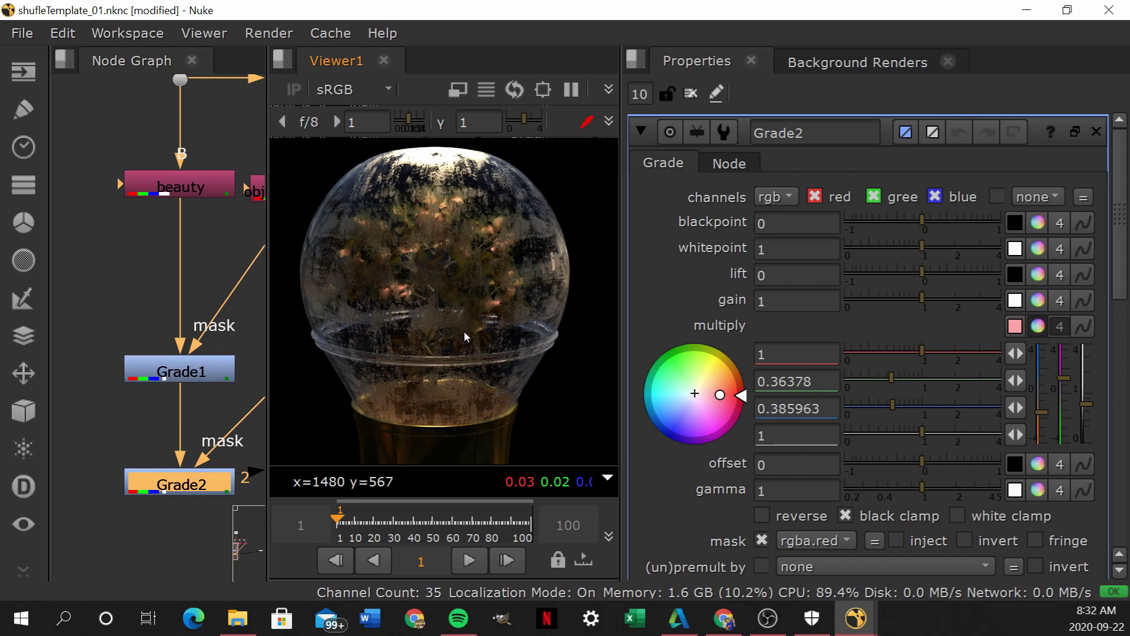
{"action": "left_click_drag", "start_coordinate": [746, 399], "coordinate": [668, 433]}
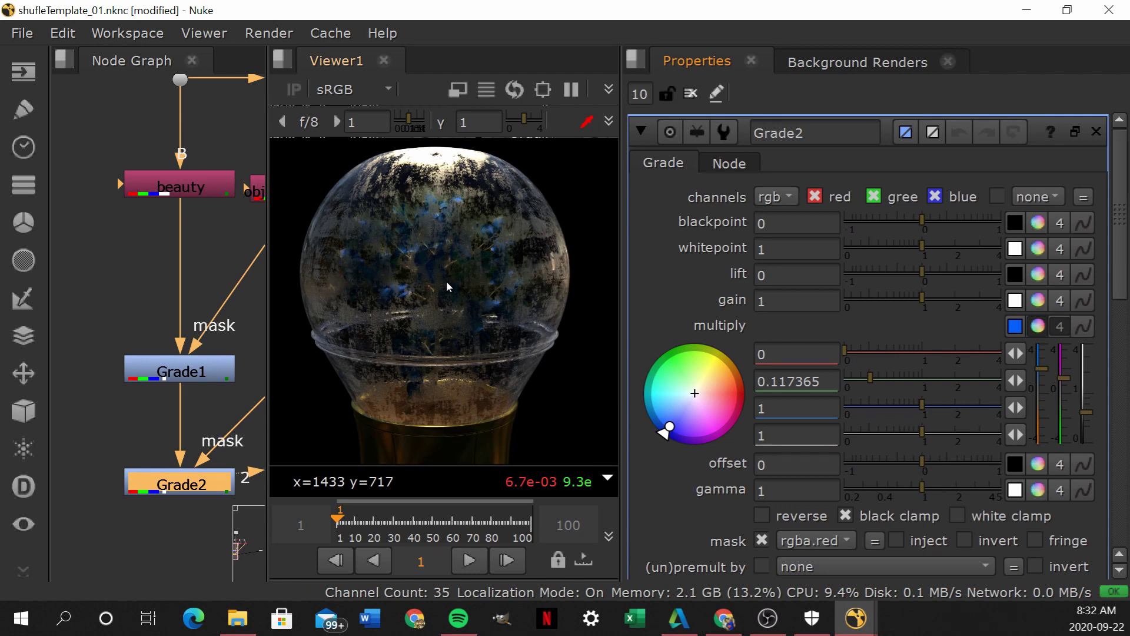
{"action": "left_click", "coordinate": [906, 622]}
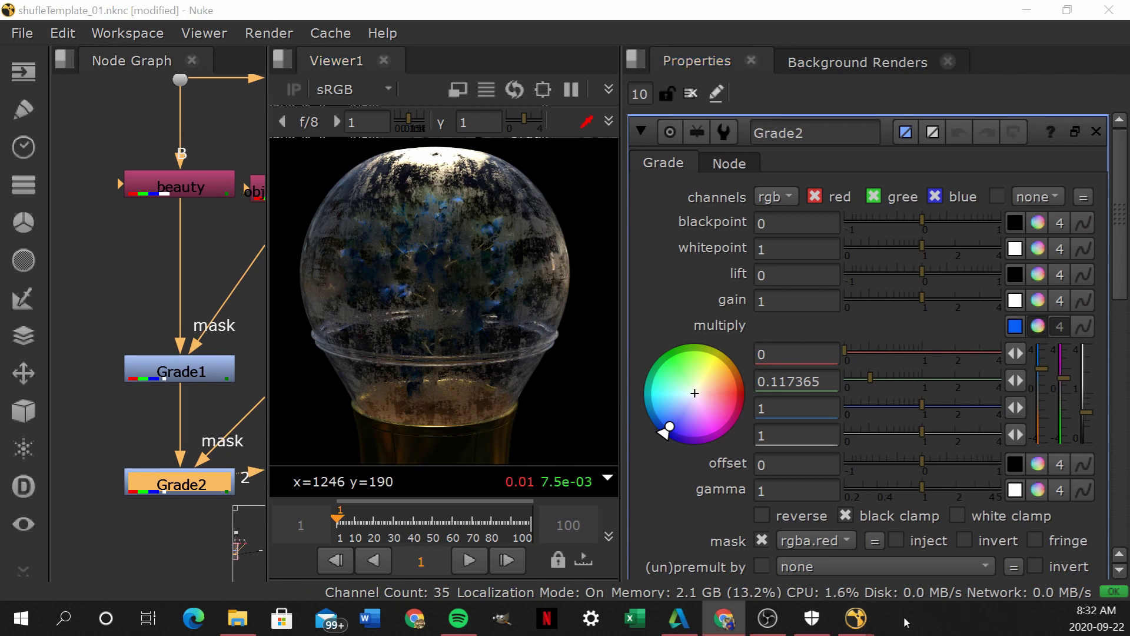